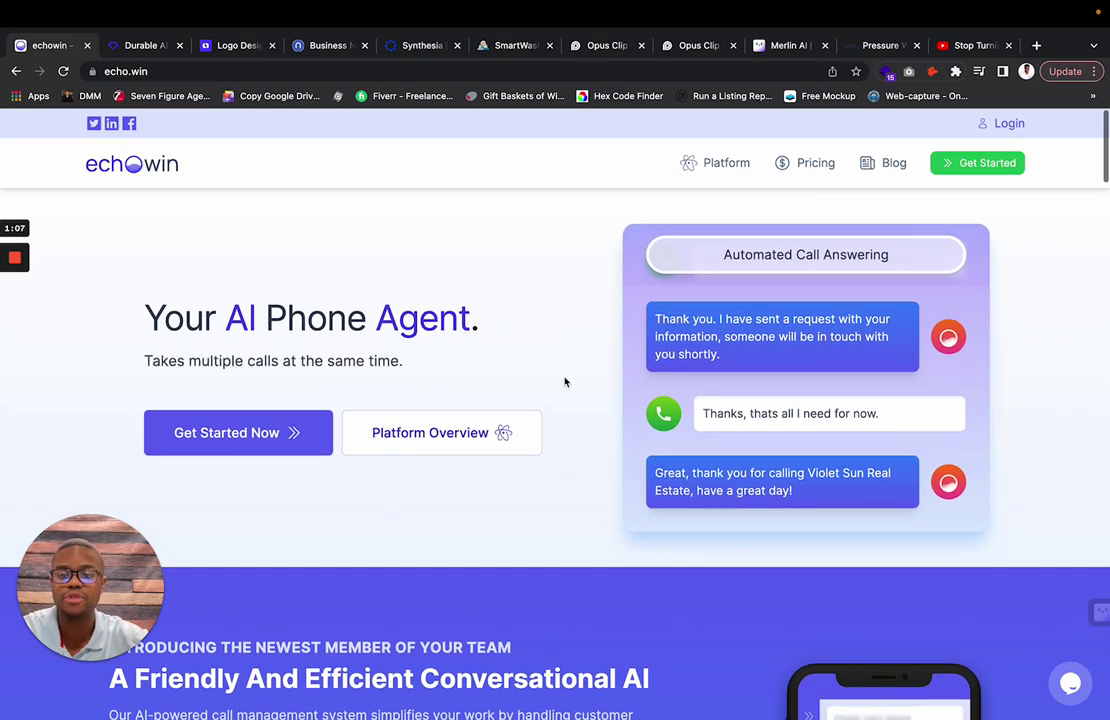
- Highlight the Fully Automated description on the echowin home page
scroll(575, 275, "down", 5)
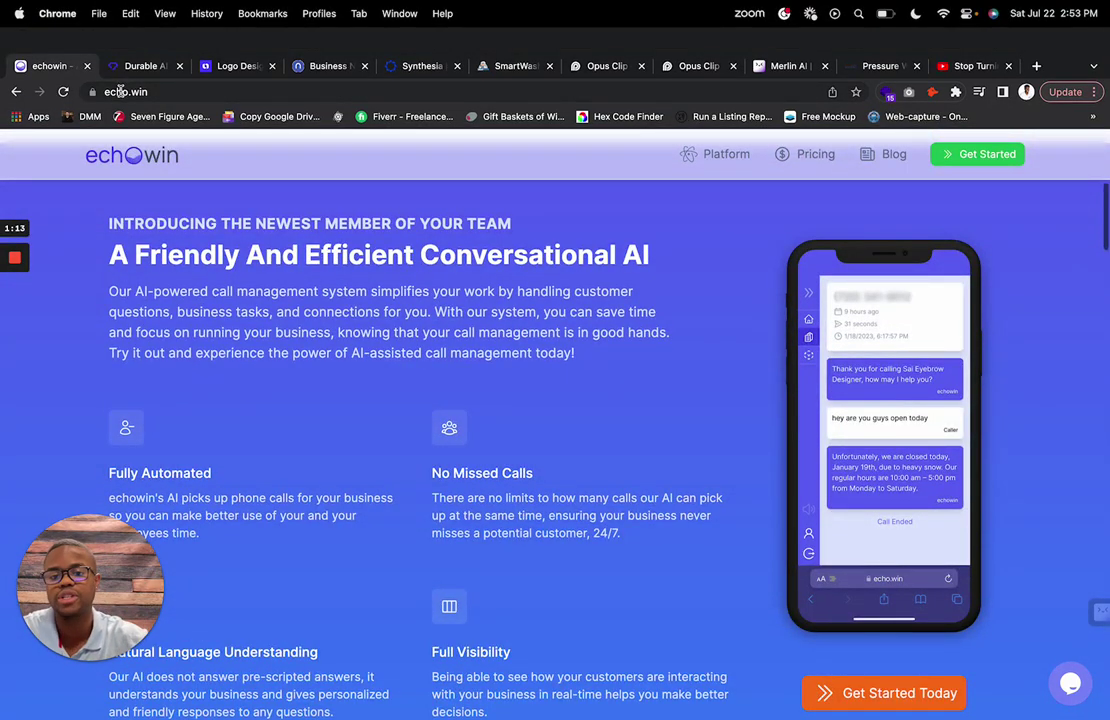
scroll(73, 174, "down", 2)
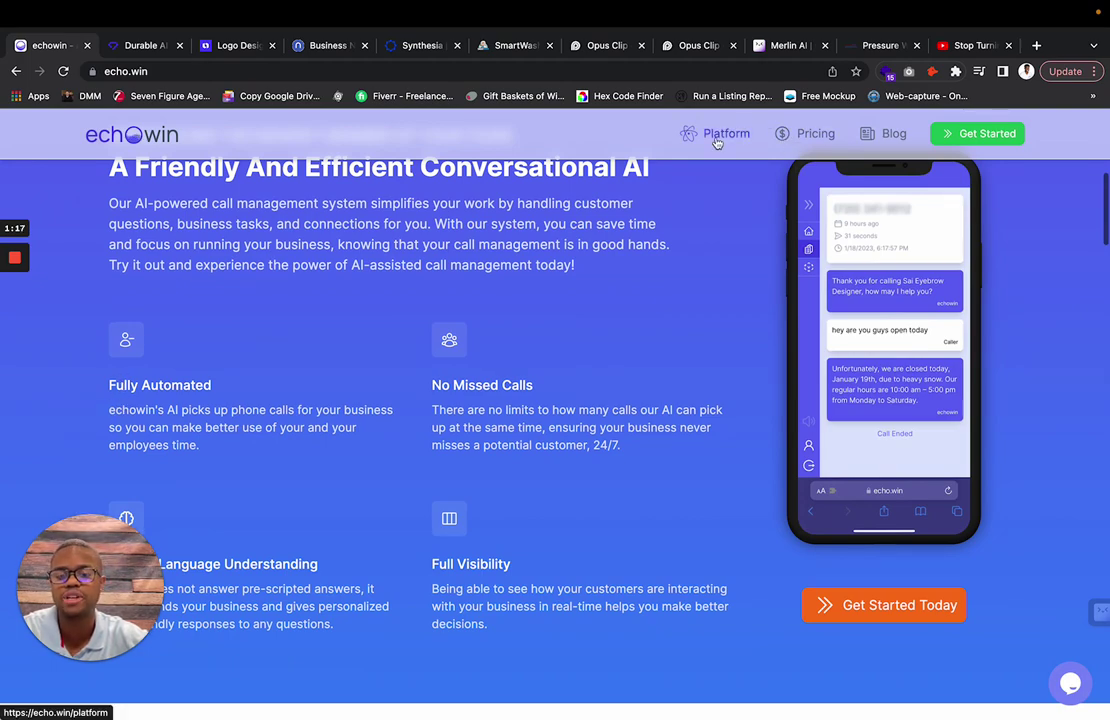
left_click_drag(118, 410, 211, 439)
triple_click(159, 427)
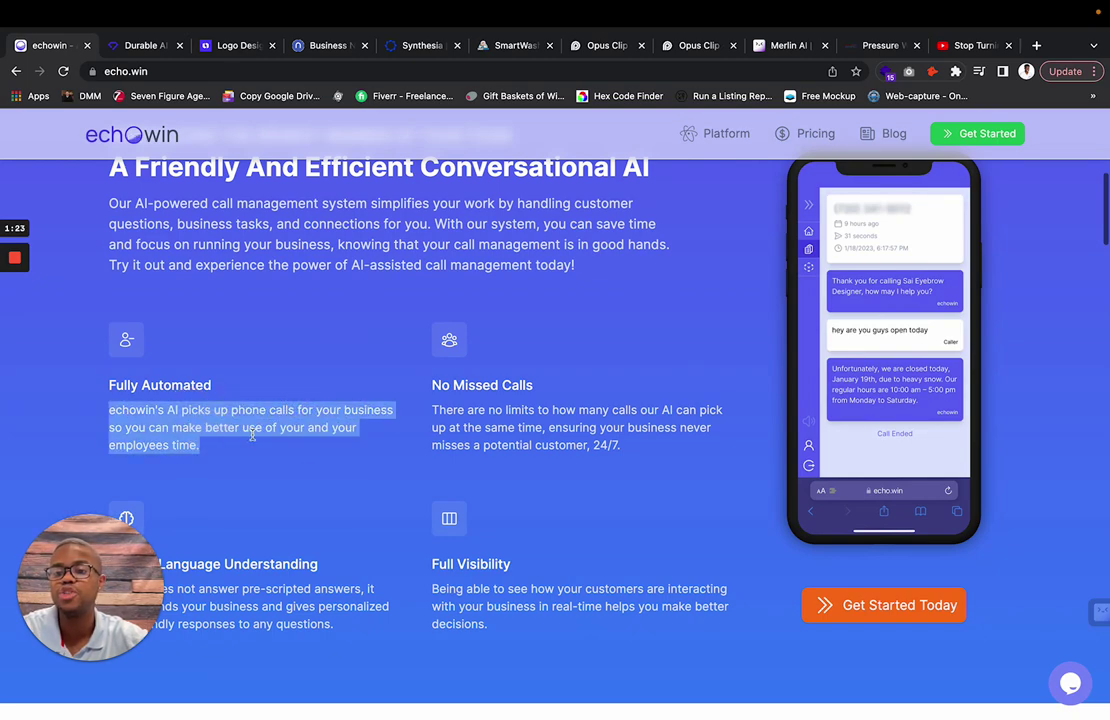
left_click(250, 434)
left_click_drag(430, 409, 636, 453)
scroll(636, 450, "down", 1)
scroll(310, 453, "down", 5)
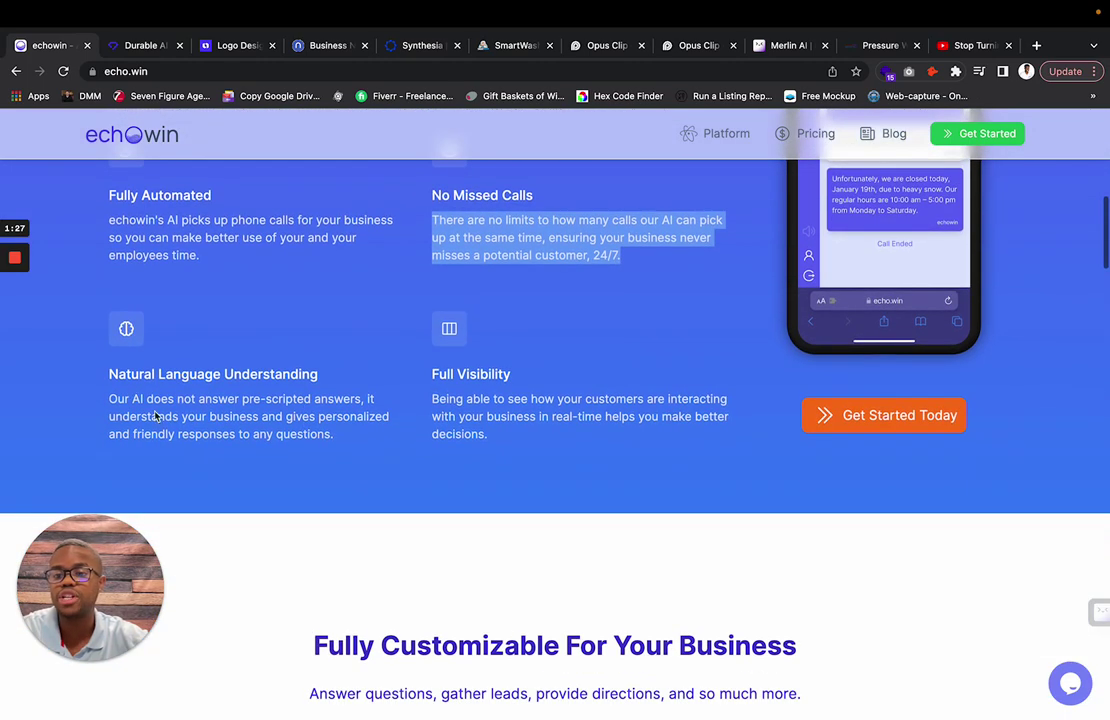
- Highlight the Natural Language Understanding and No Missed Calls descriptions
left_click_drag(110, 398, 364, 399)
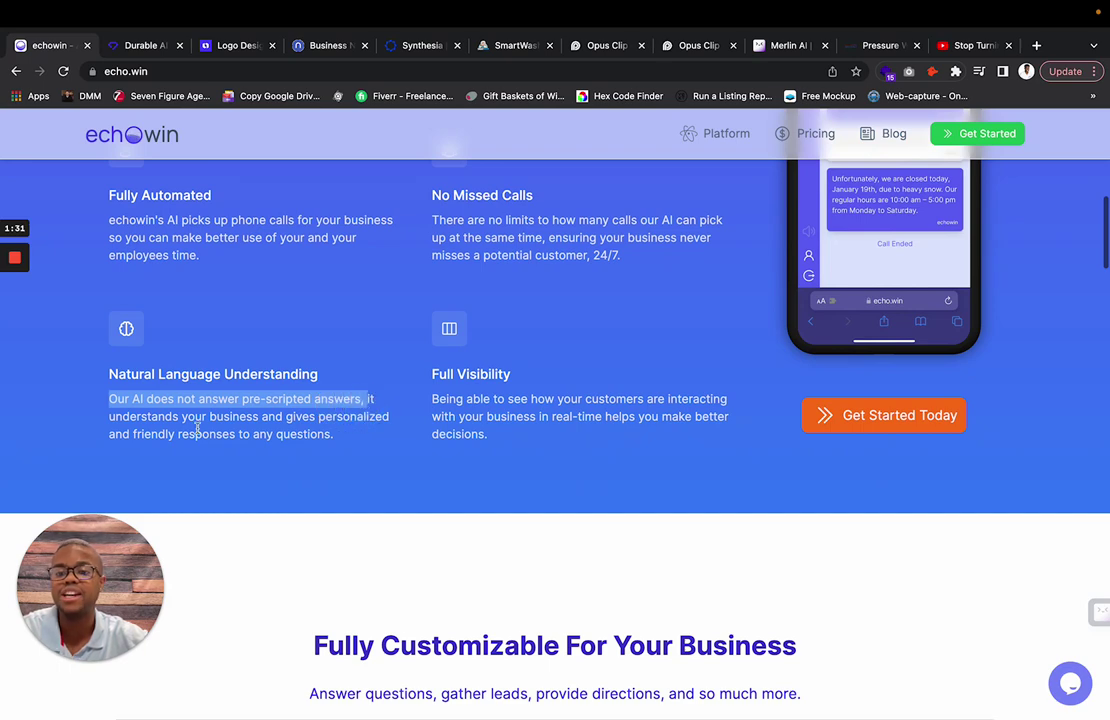
left_click_drag(197, 428, 328, 431)
left_click(345, 433)
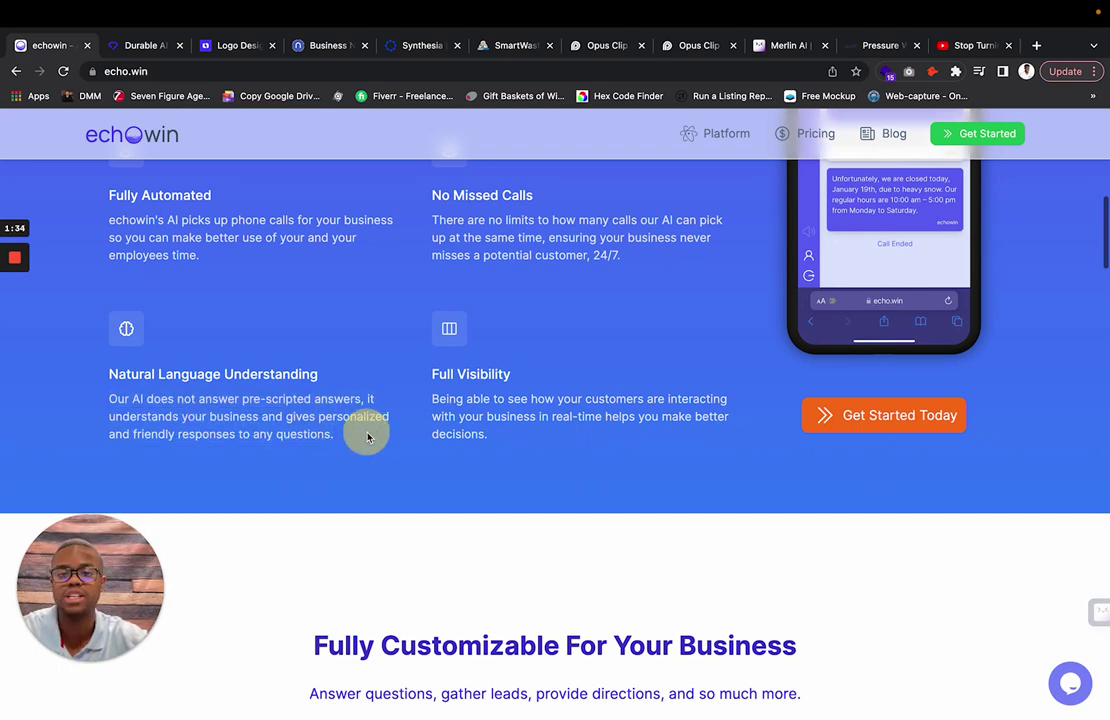
triple_click(466, 199)
triple_click(496, 223)
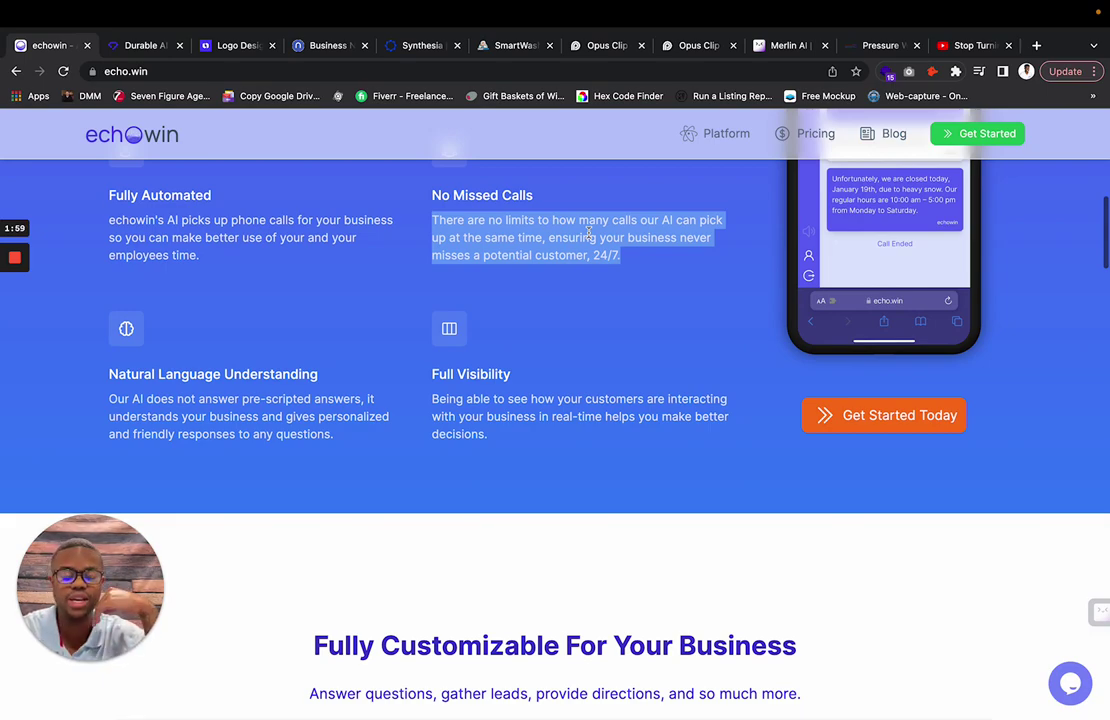
scroll(589, 233, "up", 10)
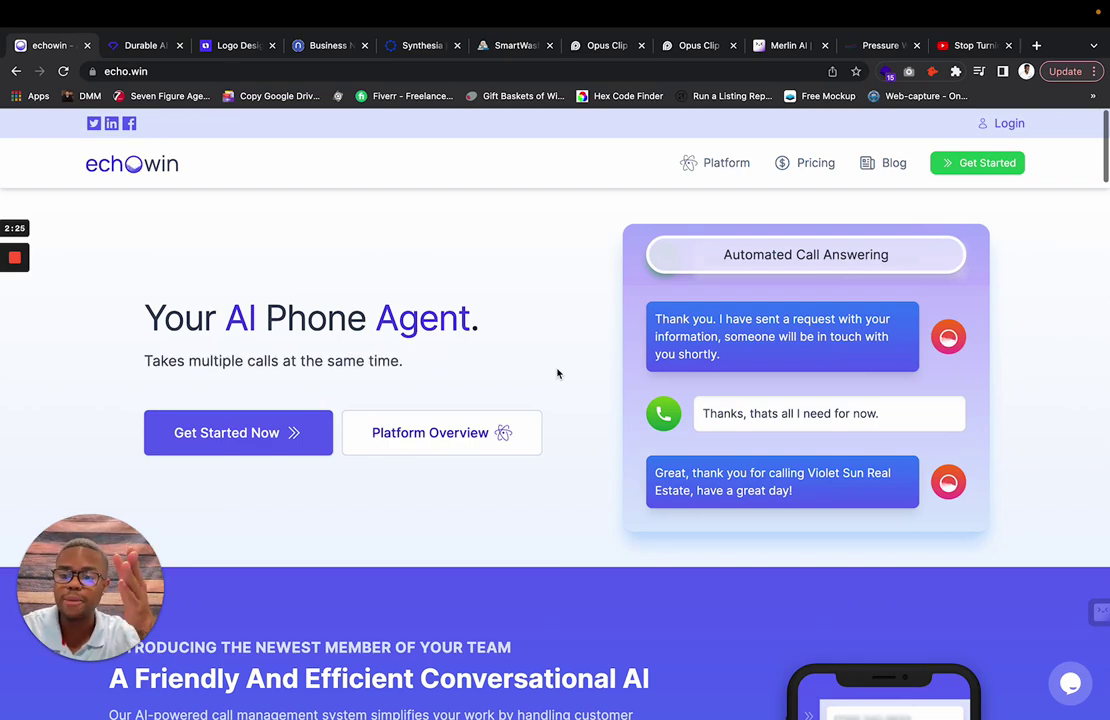
- Go to the echowin pricing page and raise the usage estimate to 280 minutes
left_click(790, 163)
scroll(637, 350, "down", 4)
mouse_move(648, 390)
left_click_drag(648, 390, 742, 389)
- Highlight plan items: Live Call Logs, Priority Support, 100 free minutes, AI Applications, US/Canada number
scroll(406, 406, "down", 3)
triple_click(359, 461)
triple_click(333, 523)
triple_click(333, 397)
triple_click(360, 334)
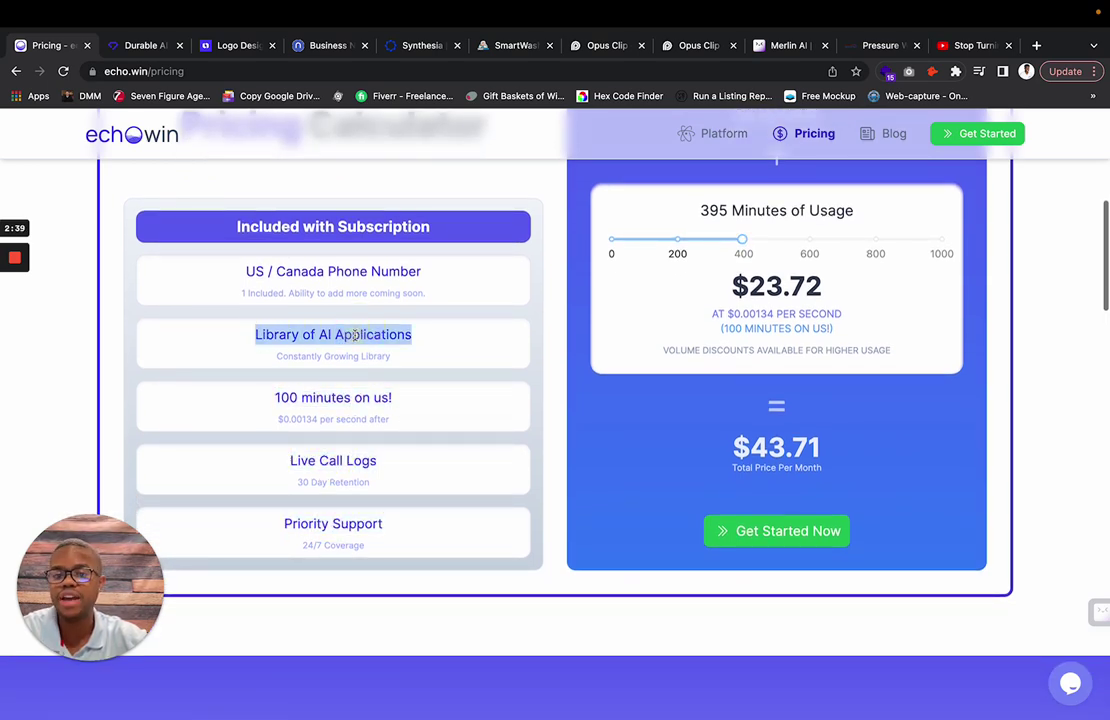
left_click(365, 265)
triple_click(365, 265)
left_click(525, 344)
- Highlight the $19.99 USD per month base price
scroll(627, 471, "up", 1)
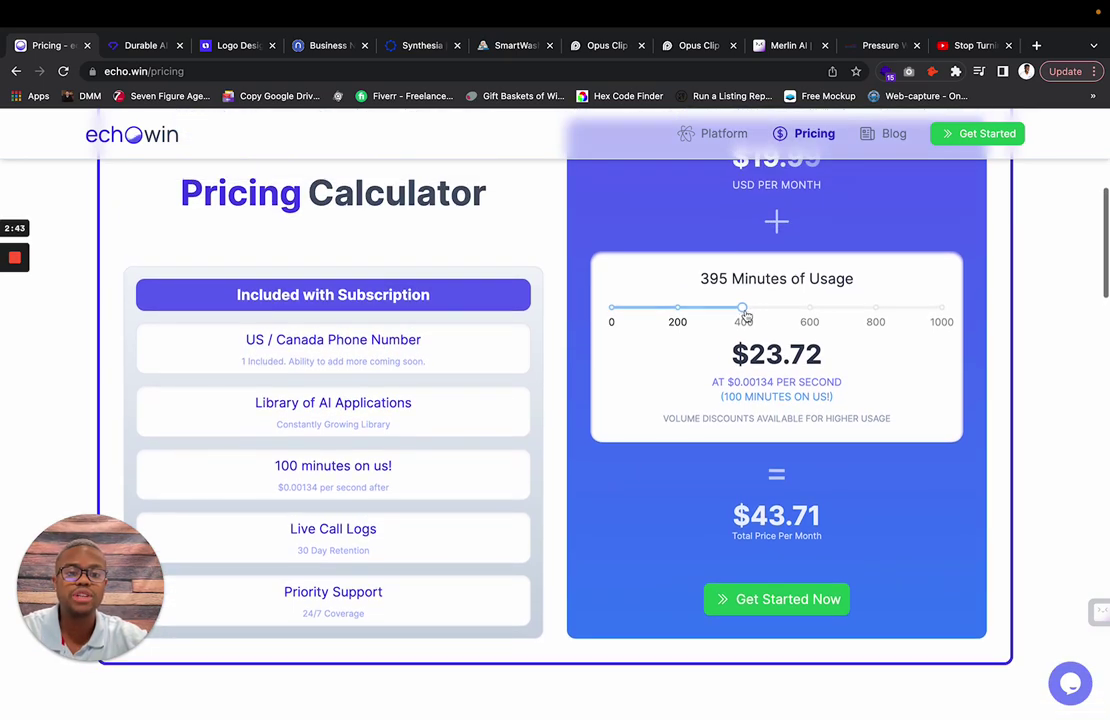
scroll(745, 320, "up", 2)
left_click_drag(733, 214, 787, 242)
triple_click(798, 242)
- Raise the usage estimate to 1000 minutes and highlight the $92.35 monthly total
left_click_drag(745, 371, 944, 368)
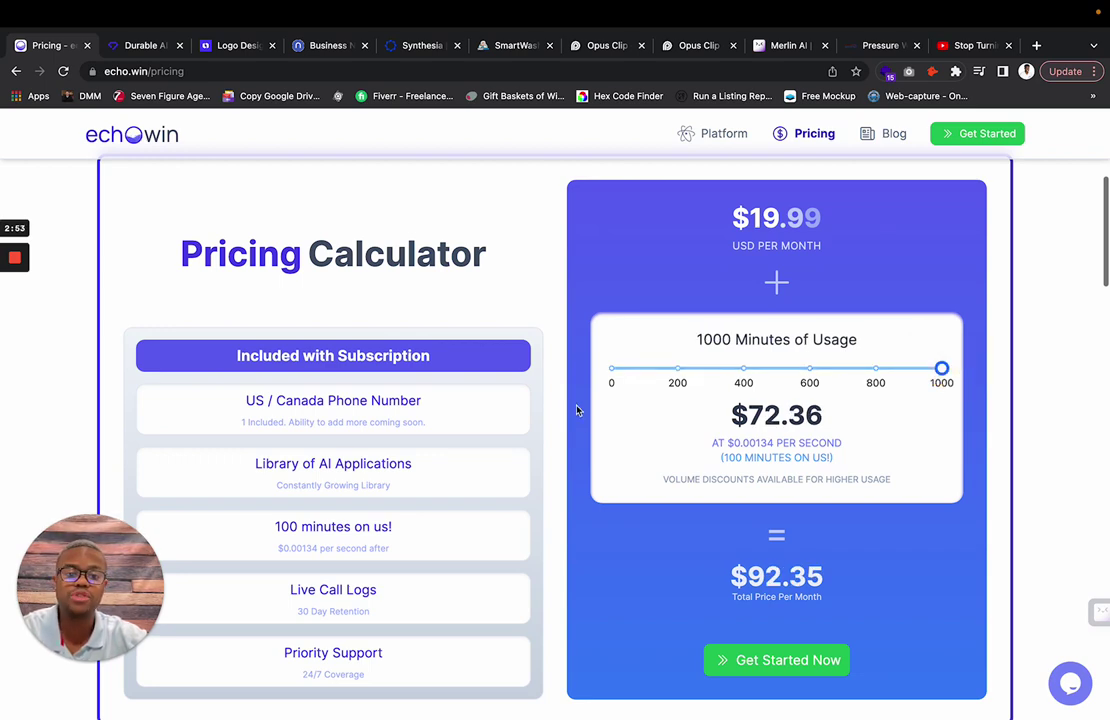
double_click(765, 575)
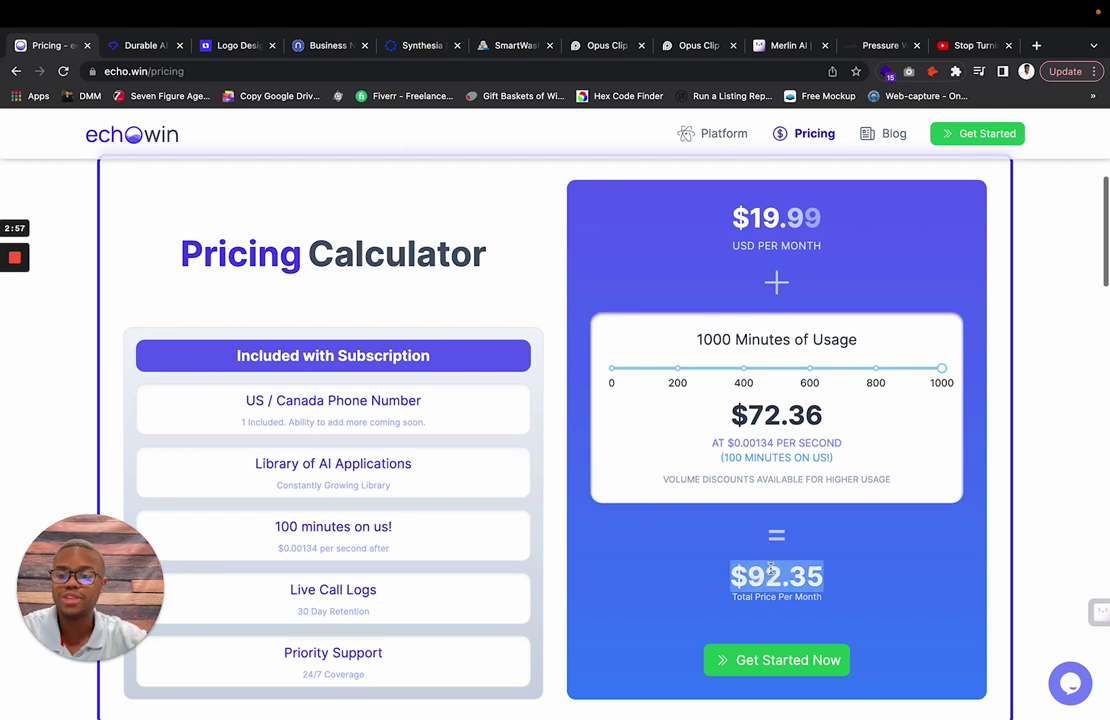
double_click(776, 575)
double_click(789, 575)
double_click(789, 575)
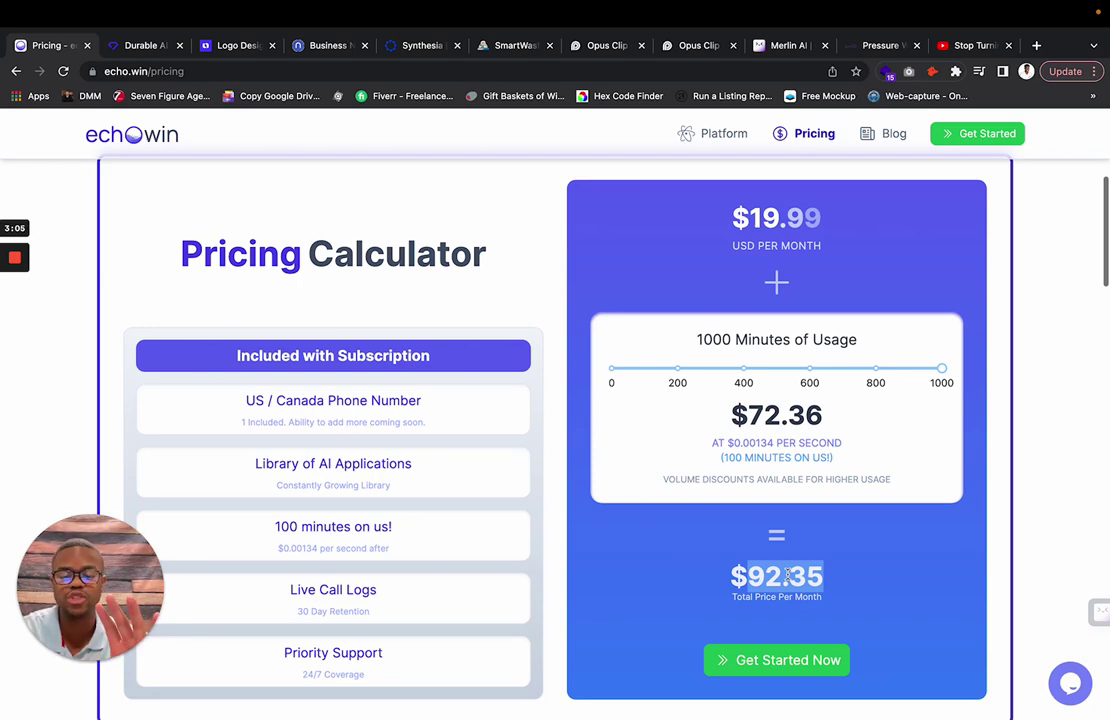
scroll(776, 560, "up", 5)
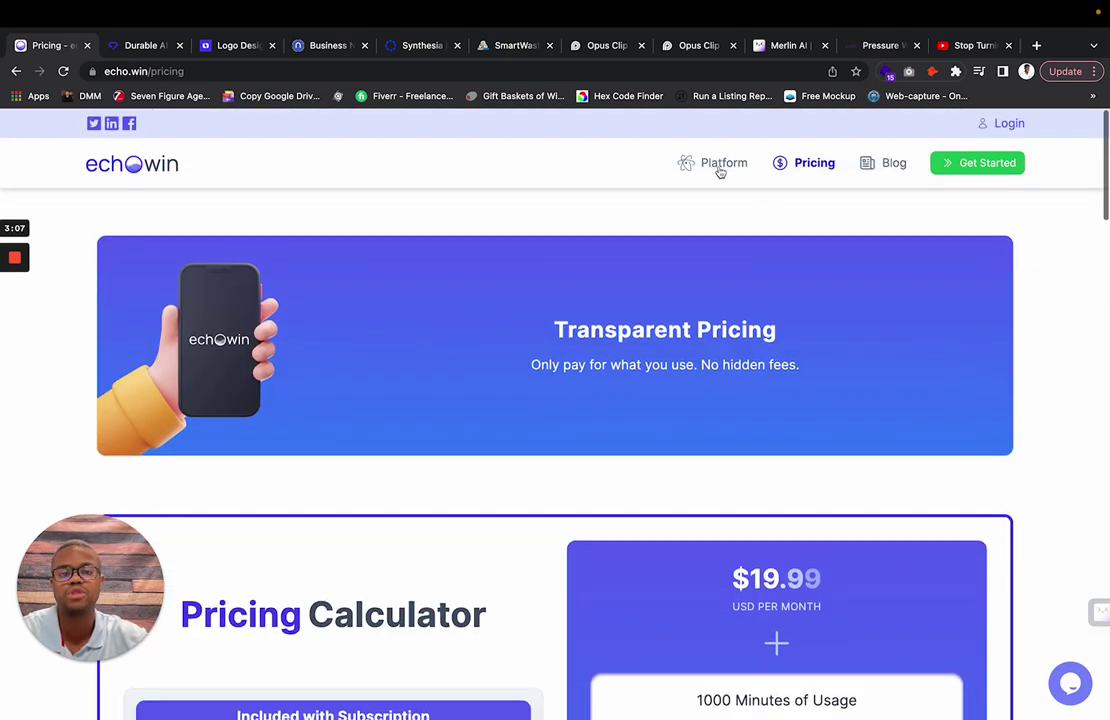
- Go to the echowin Platform page and highlight the Unlimited Skills paragraph
left_click(716, 166)
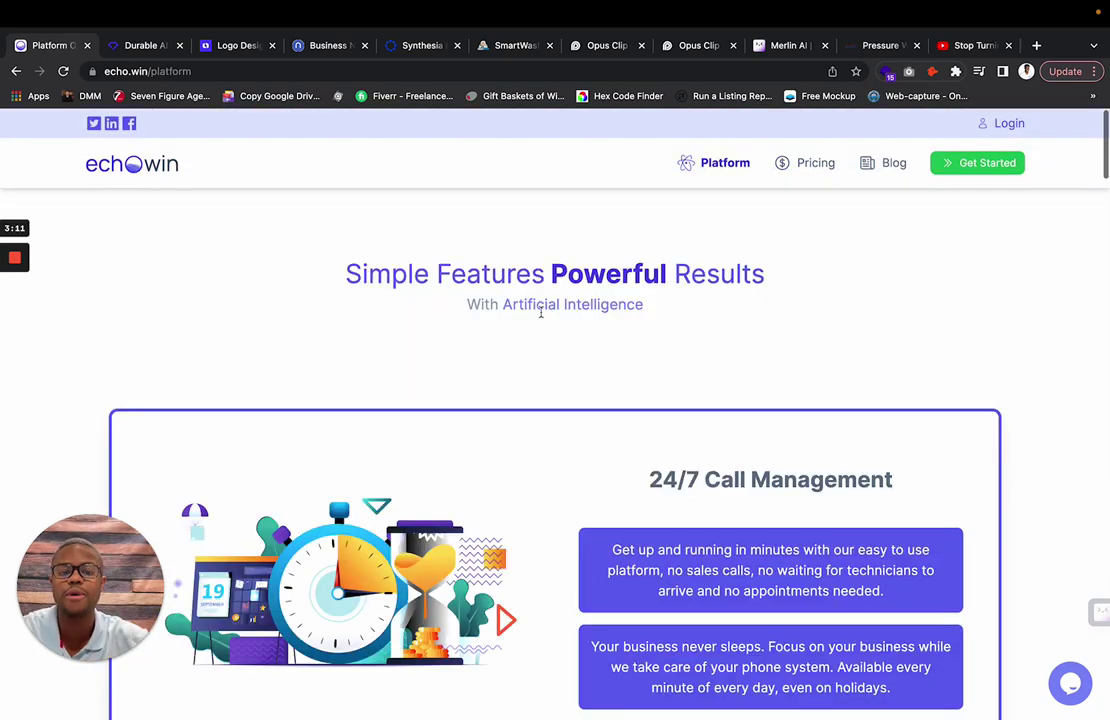
scroll(684, 431, "down", 10)
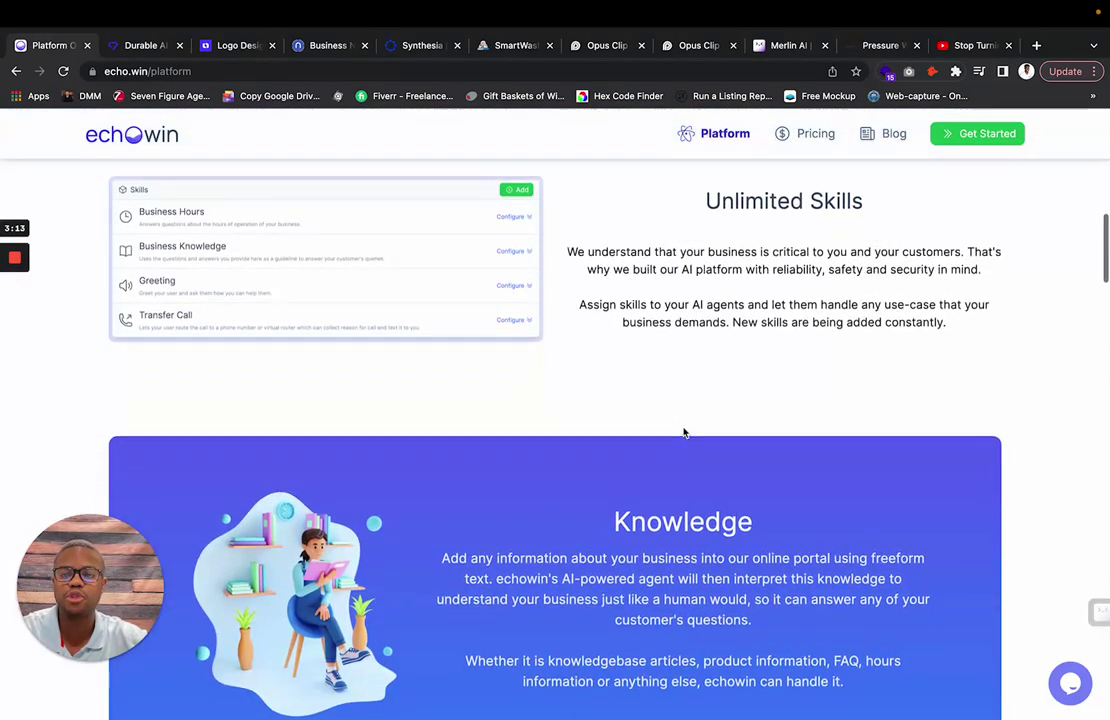
scroll(684, 432, "up", 2)
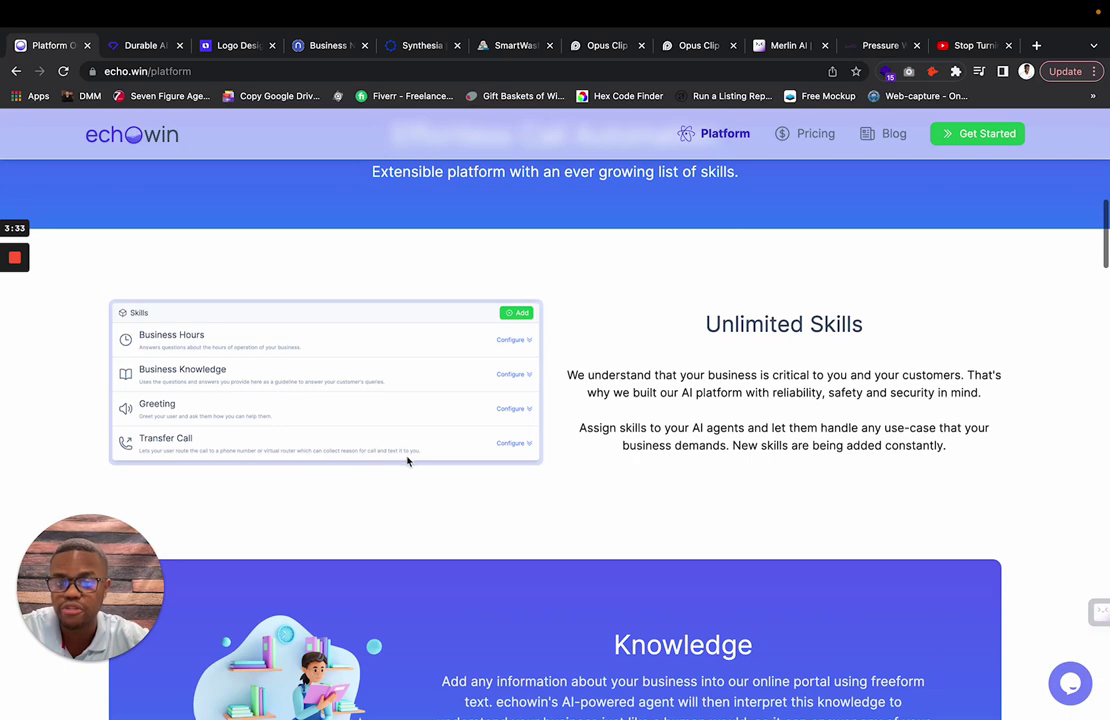
left_click(565, 408)
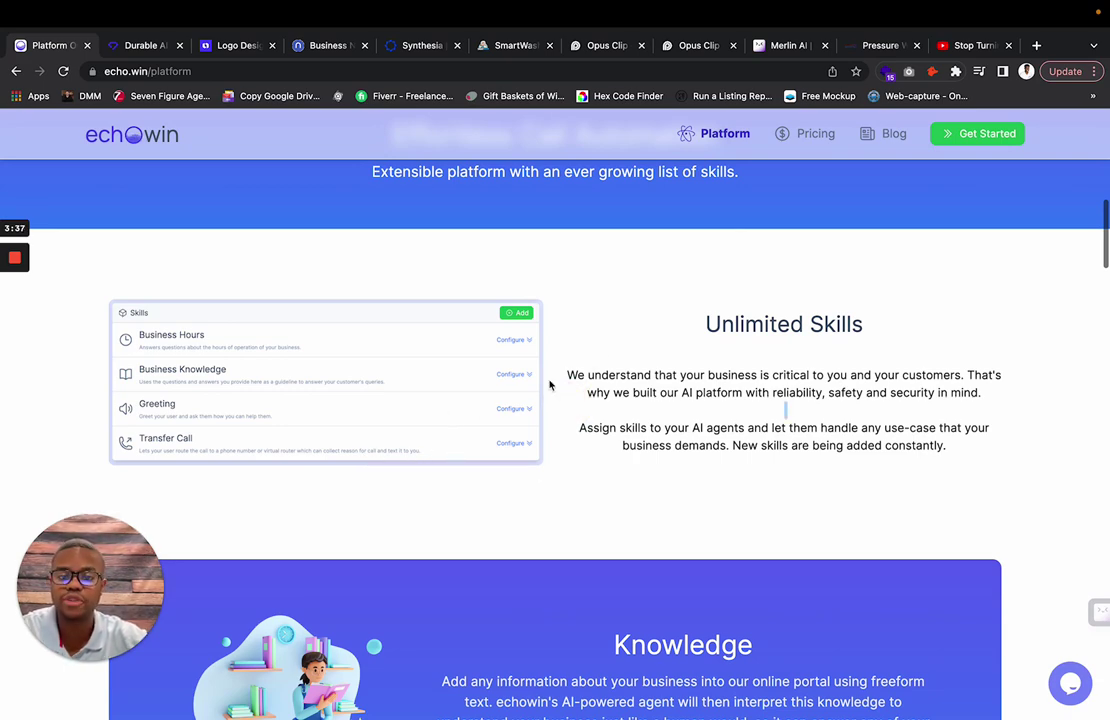
left_click(590, 358)
triple_click(562, 398)
left_click(563, 402)
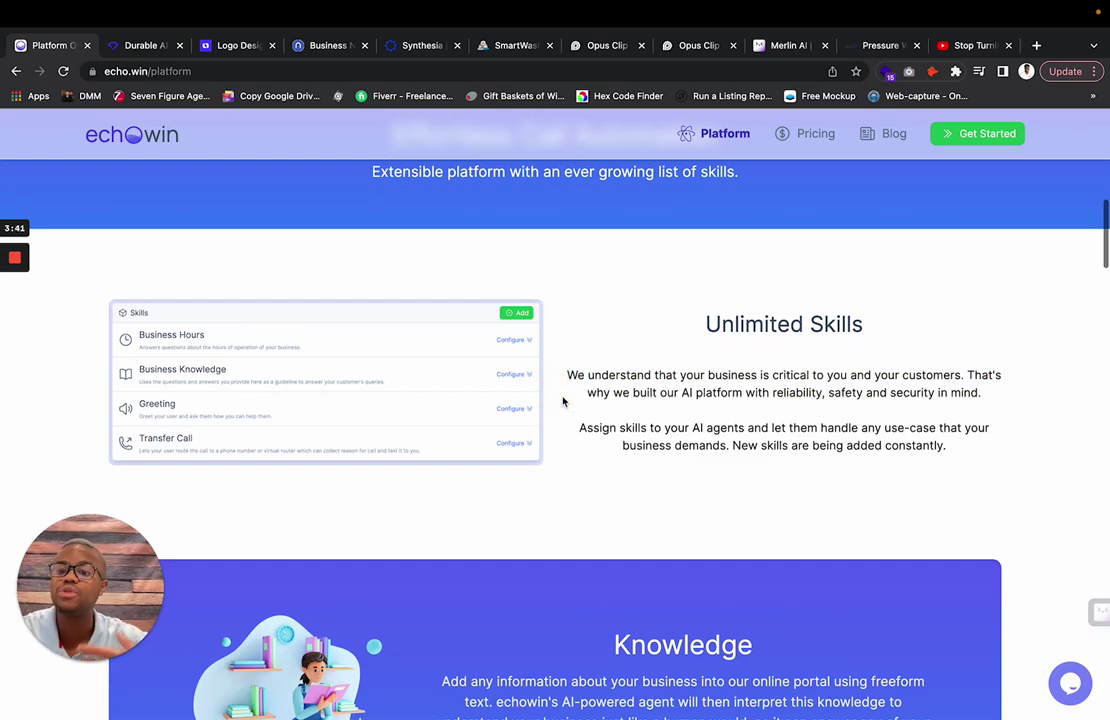
- Highlight the neural voices, personalized responses and learn-and-adapt feature lines
scroll(563, 402, "down", 10)
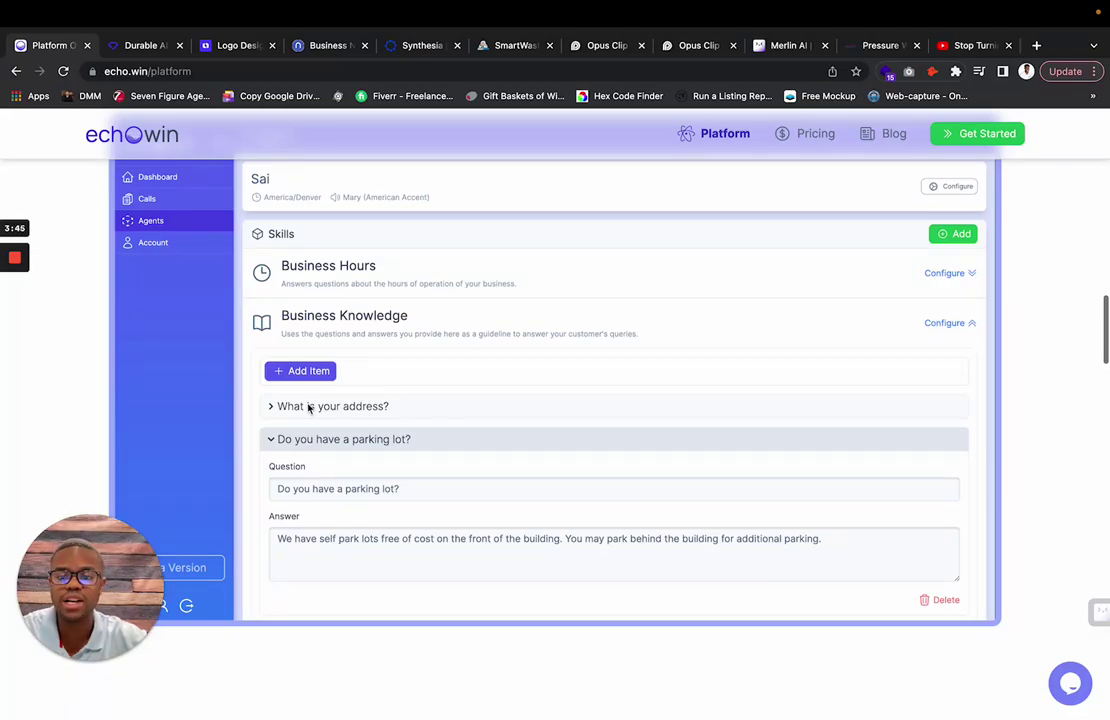
scroll(404, 356, "down", 5)
scroll(404, 356, "down", 1)
triple_click(325, 446)
left_click(381, 446)
double_click(381, 446)
triple_click(387, 388)
left_click(387, 388)
double_click(412, 320)
triple_click(412, 320)
left_click(464, 342)
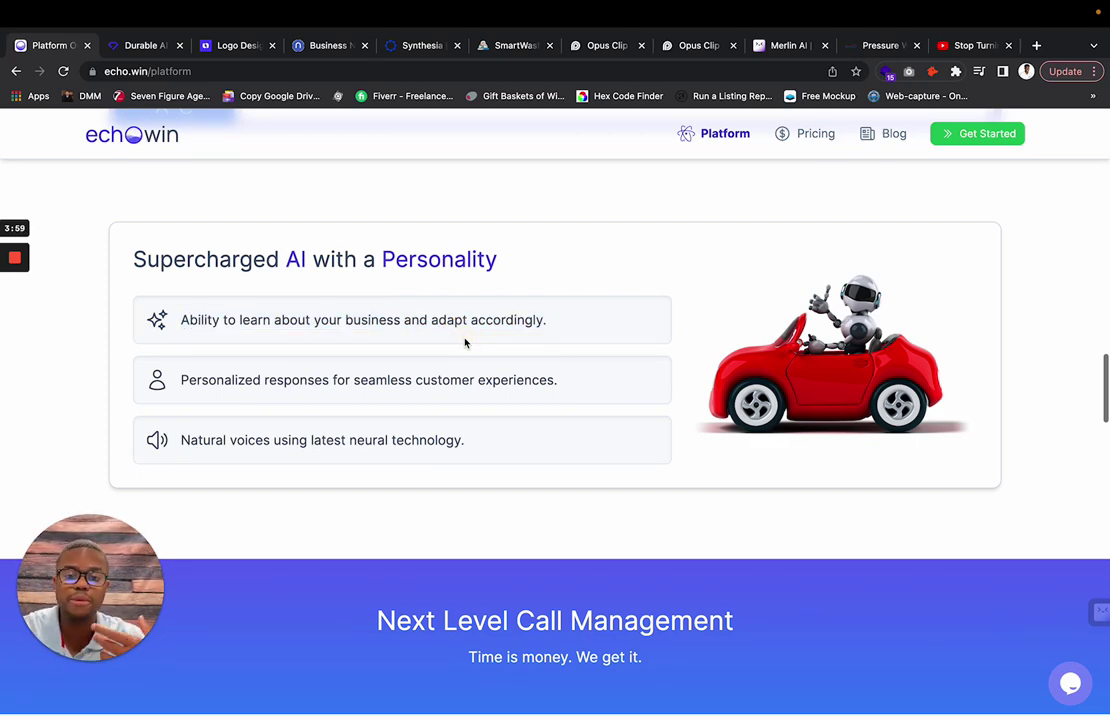
- Highlight the 24/7 Availability heading and the Cloud Based heading and paragraph
scroll(464, 342, "down", 10)
scroll(464, 342, "up", 2)
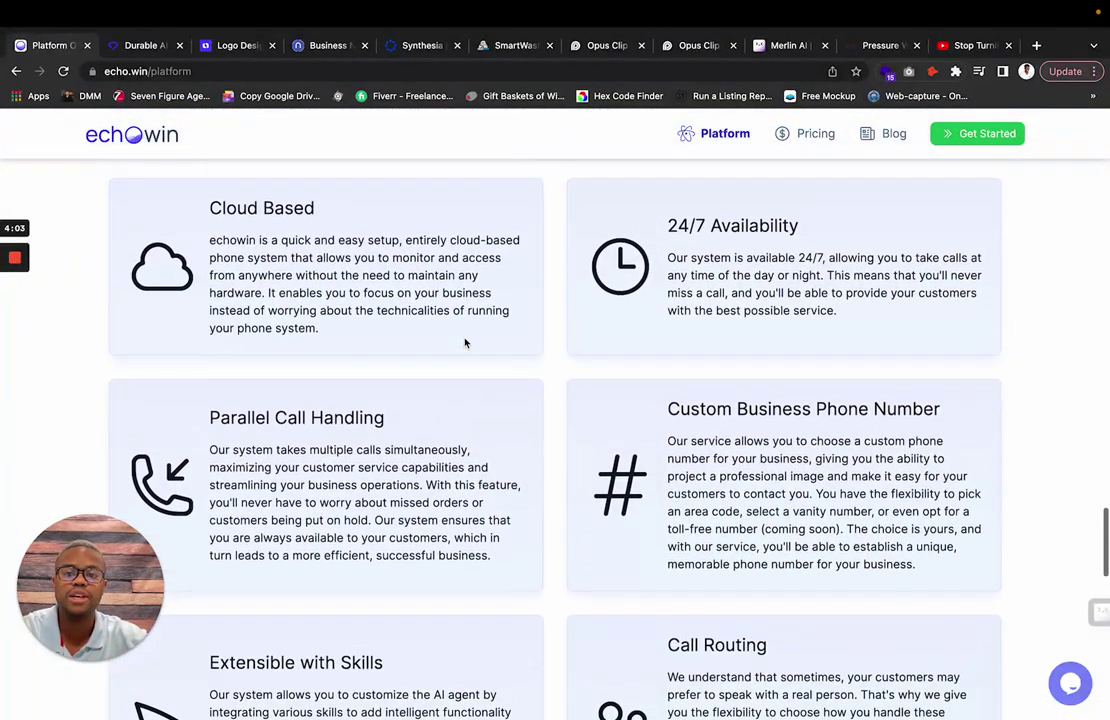
double_click(770, 234)
left_click(770, 234)
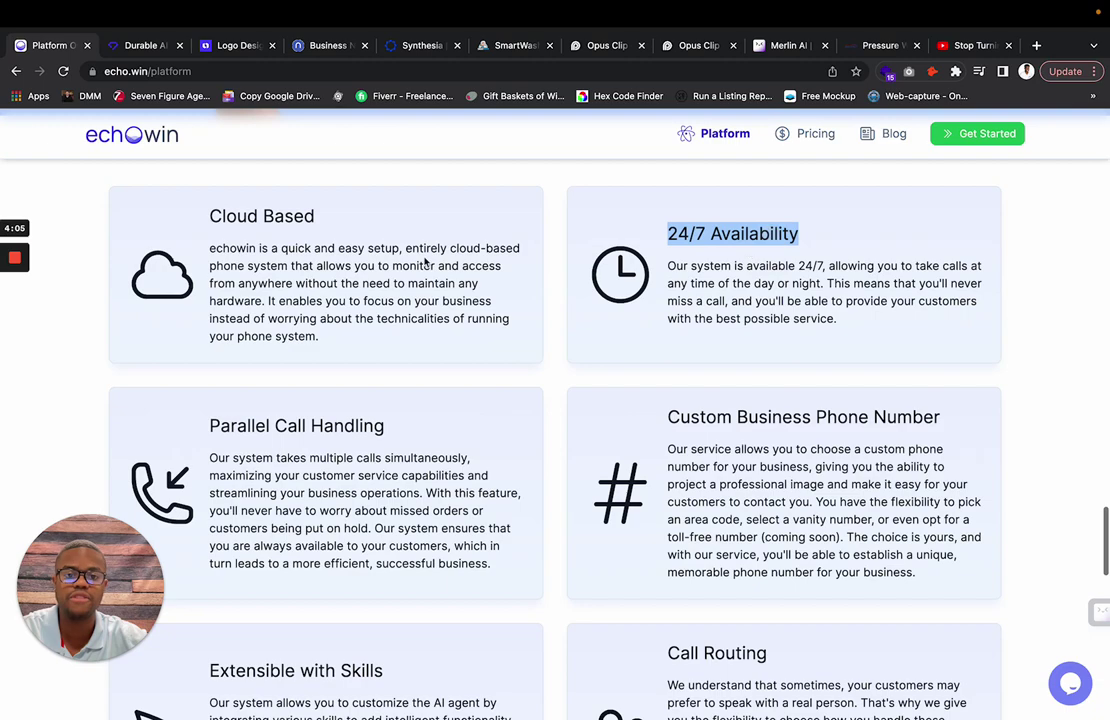
left_click(305, 240)
left_click_drag(314, 217, 209, 216)
double_click(300, 284)
left_click(300, 284)
- Highlight the Parallel Call Handling and Custom Business Phone Number paragraphs
scroll(300, 284, "down", 3)
triple_click(307, 340)
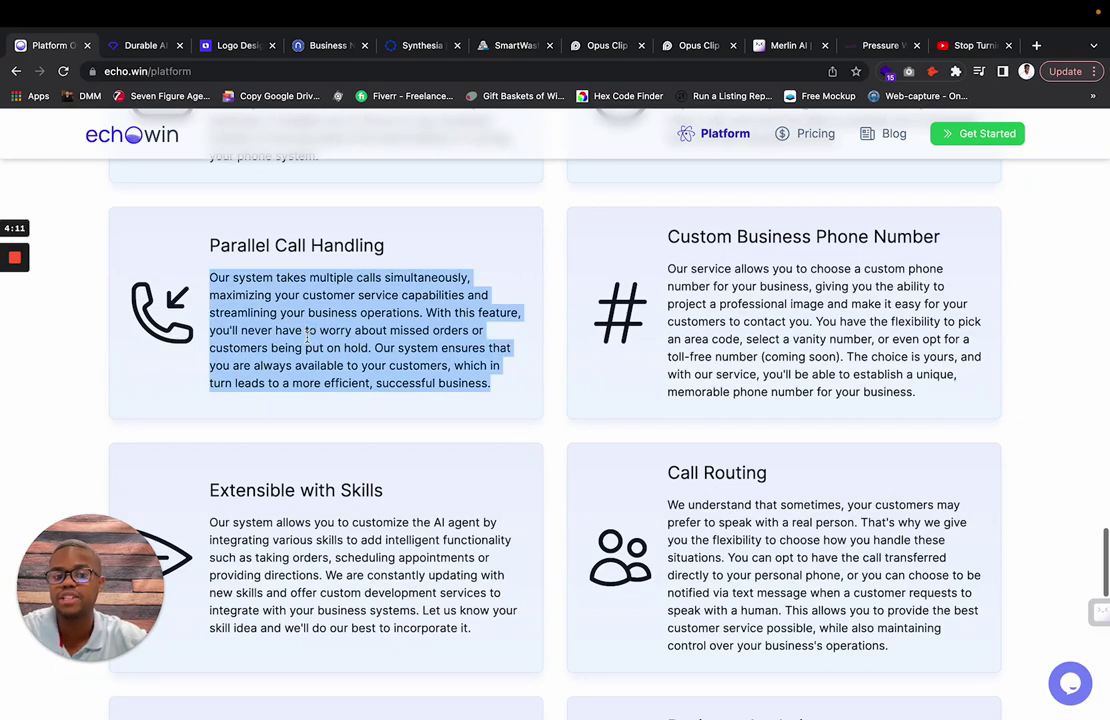
left_click(308, 338)
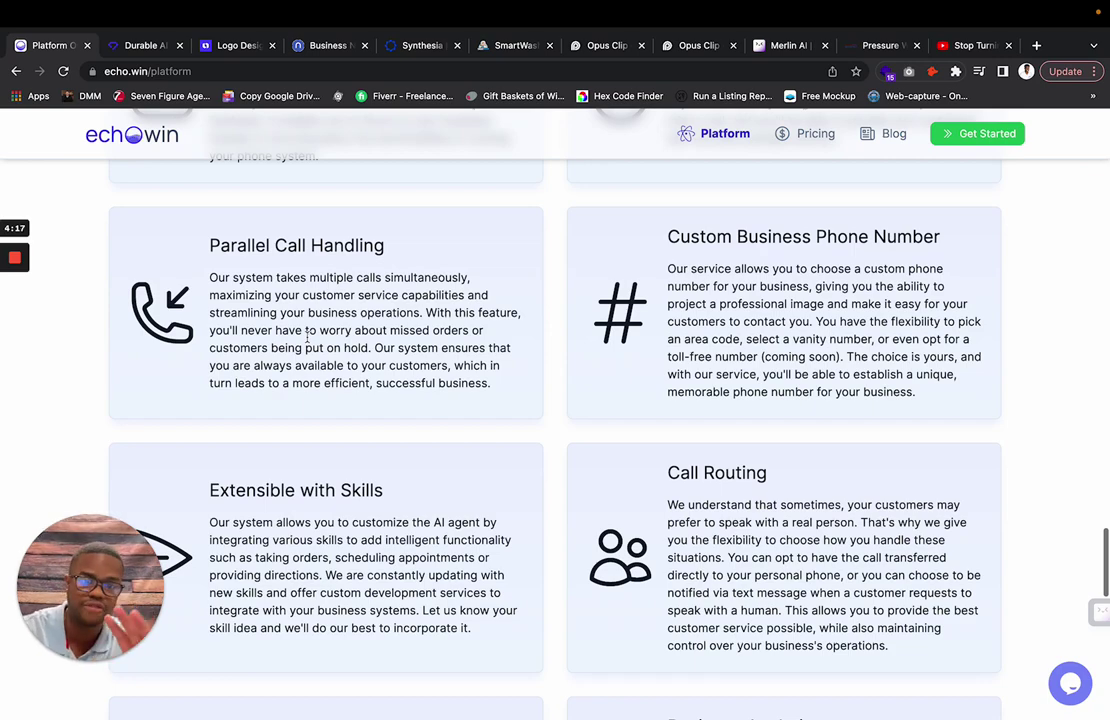
triple_click(807, 305)
scroll(790, 340, "down", 3)
left_click(779, 366)
- Highlight the Custom Voice and Business Analytics paragraphs, then return to the page top
double_click(438, 406)
scroll(424, 414, "down", 6)
scroll(389, 411, "up", 1)
double_click(322, 366)
triple_click(334, 363)
triple_click(818, 368)
scroll(614, 371, "down", 3)
scroll(616, 378, "up", 5)
scroll(616, 378, "up", 20)
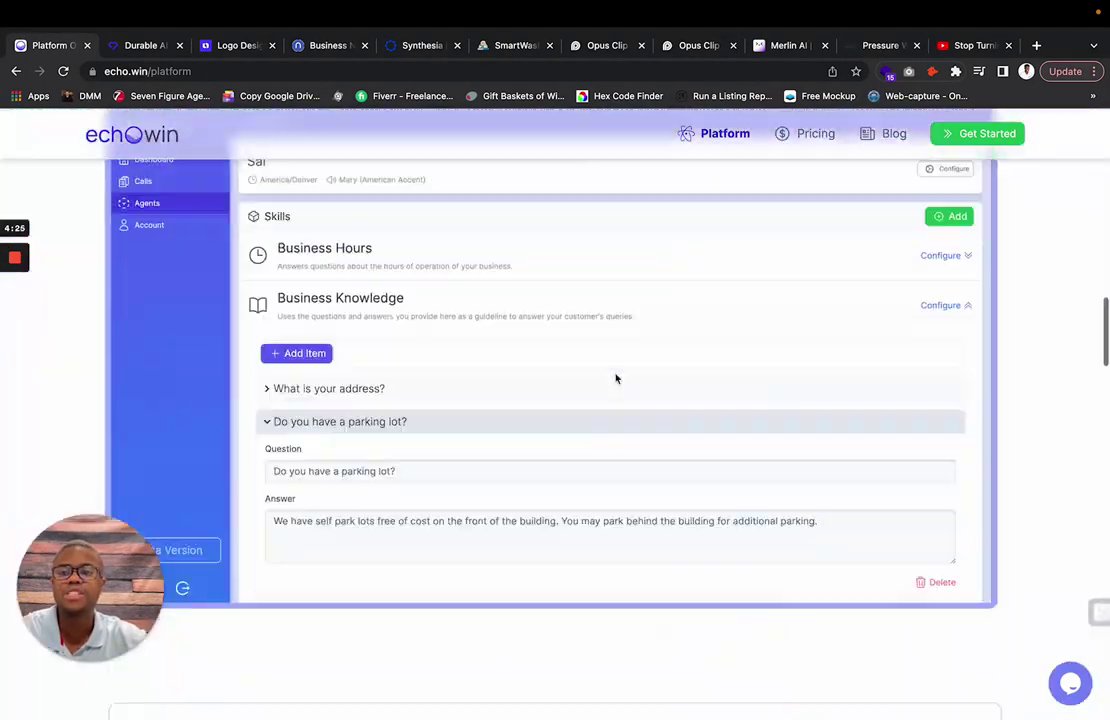
scroll(197, 176, "up", 2)
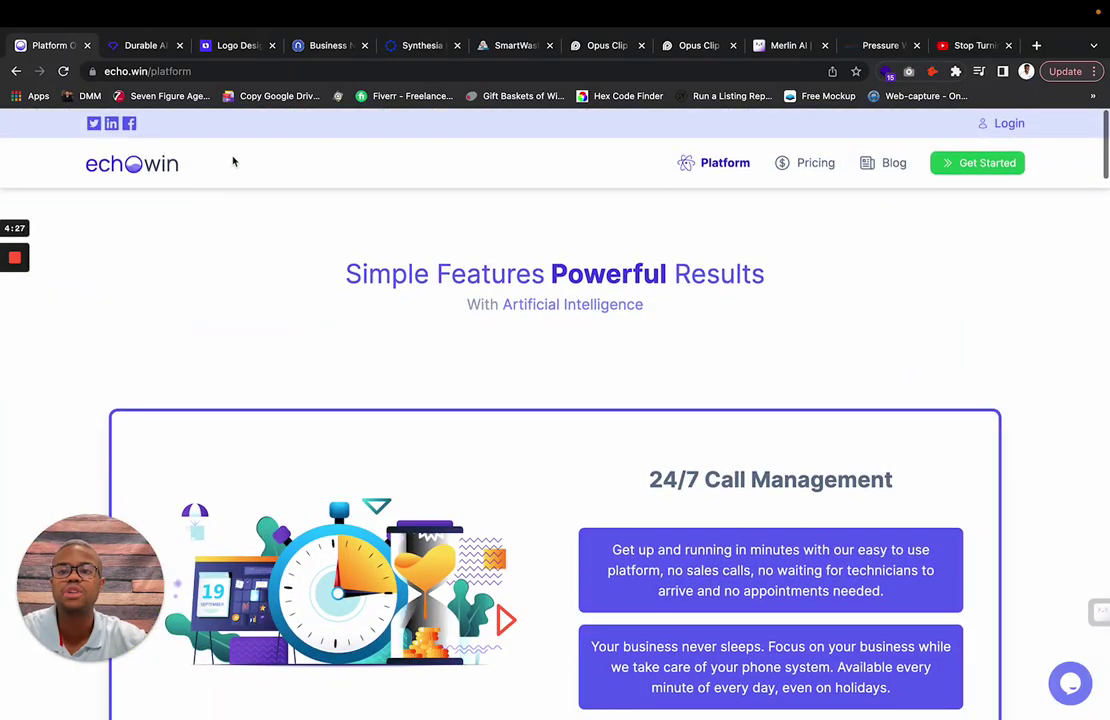
- Go back to the echo.win home page via its logo, then switch to the Durable AI browser tab
left_click(154, 164)
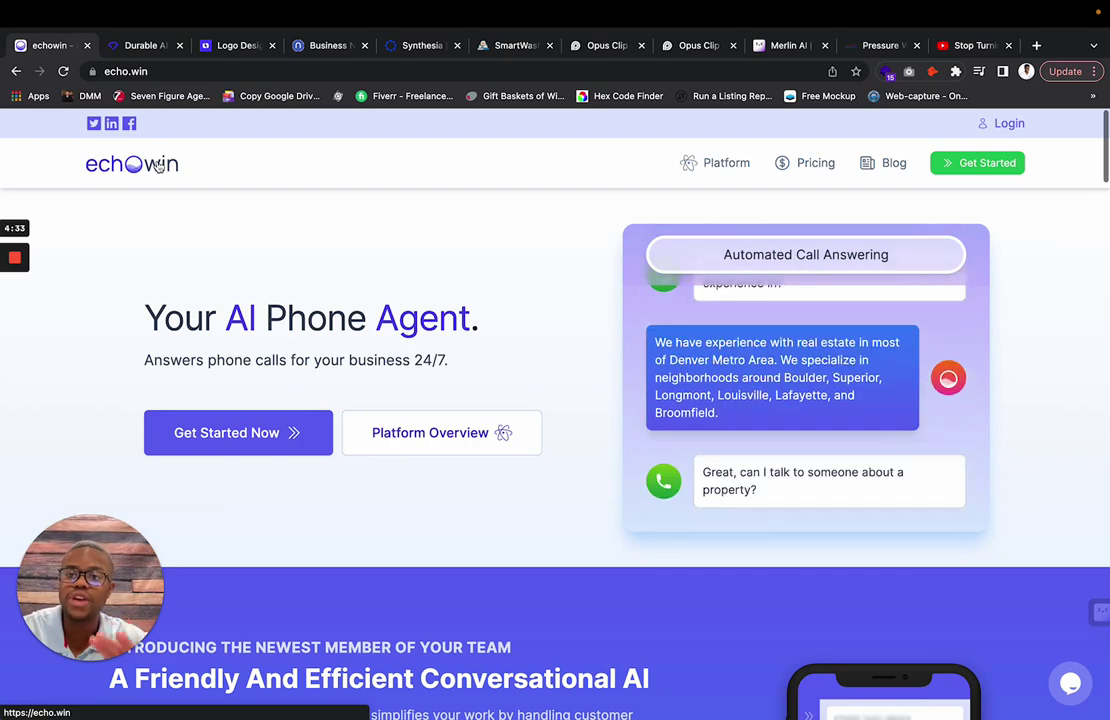
left_click(143, 66)
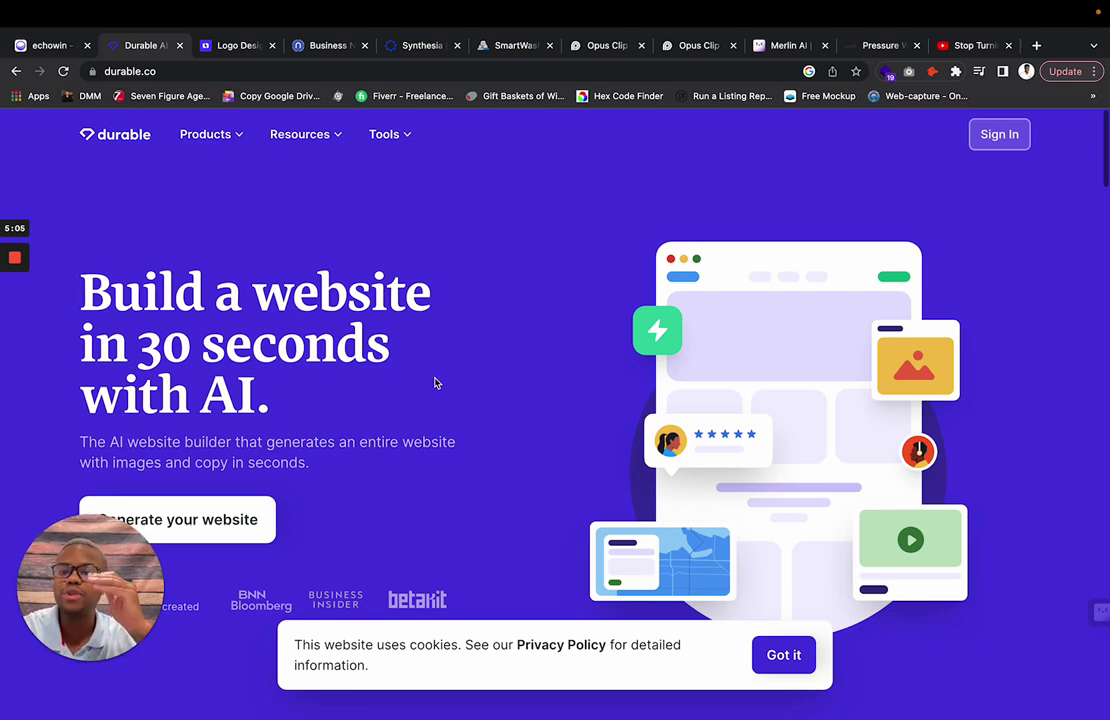
- Select the "Build a website" hero heading on Durable's home page
triple_click(173, 350)
left_click(240, 256)
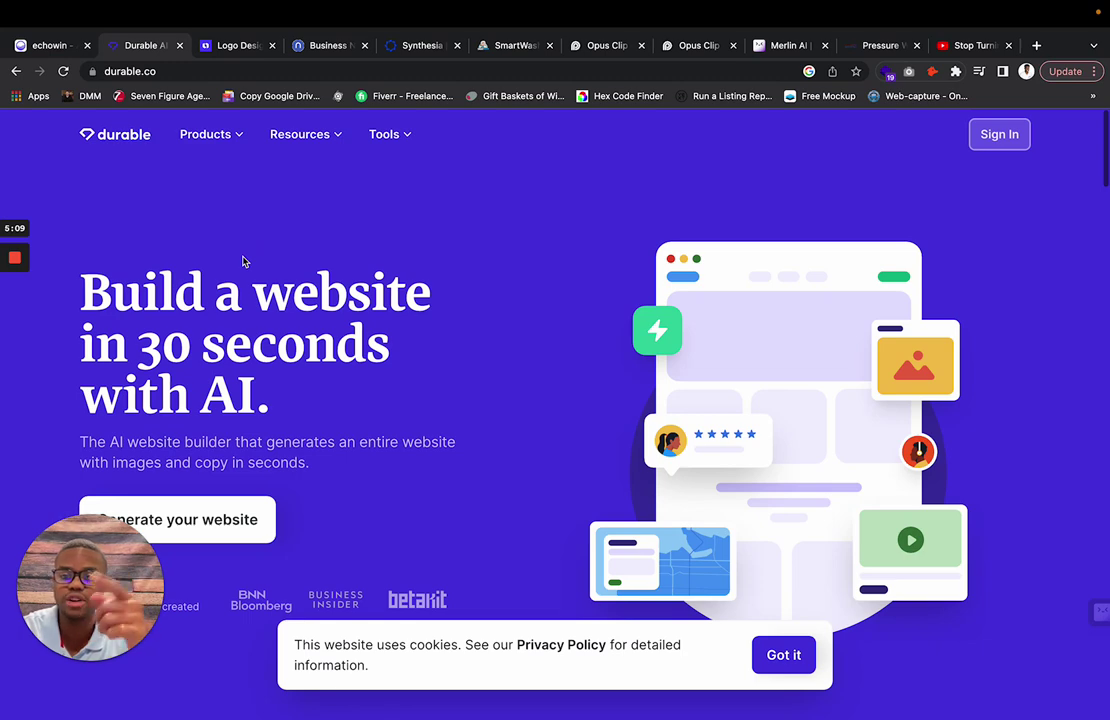
triple_click(258, 322)
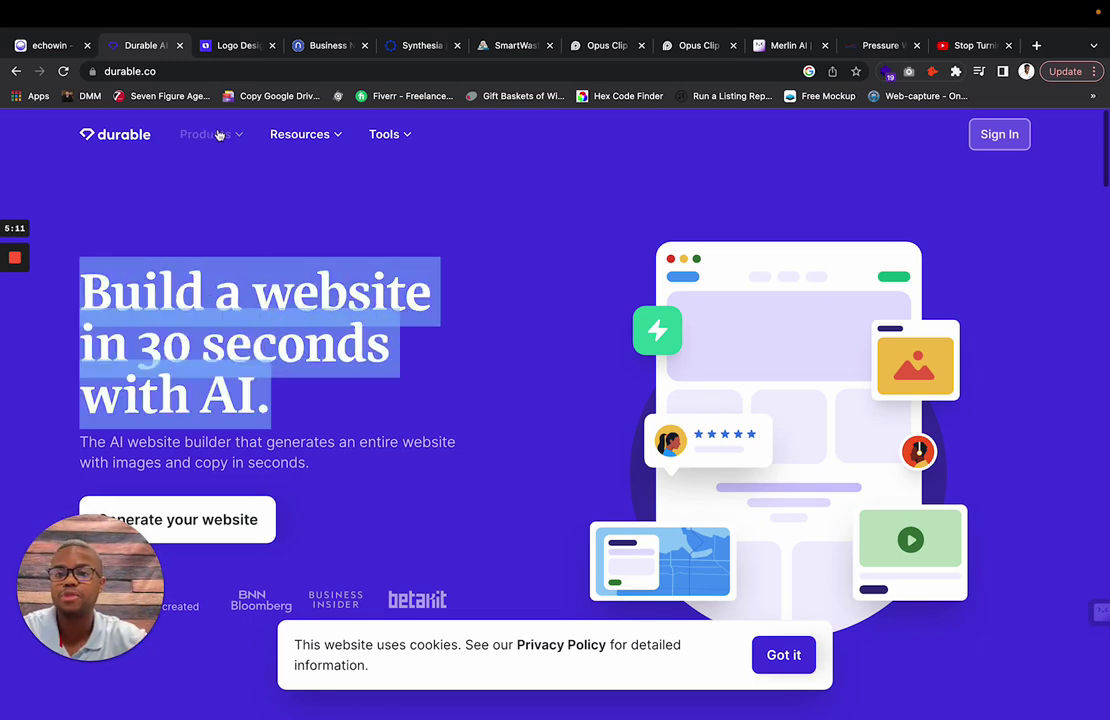
- Browse the AI Website Builder product page, selecting its animated hero heading
mouse_move(228, 131)
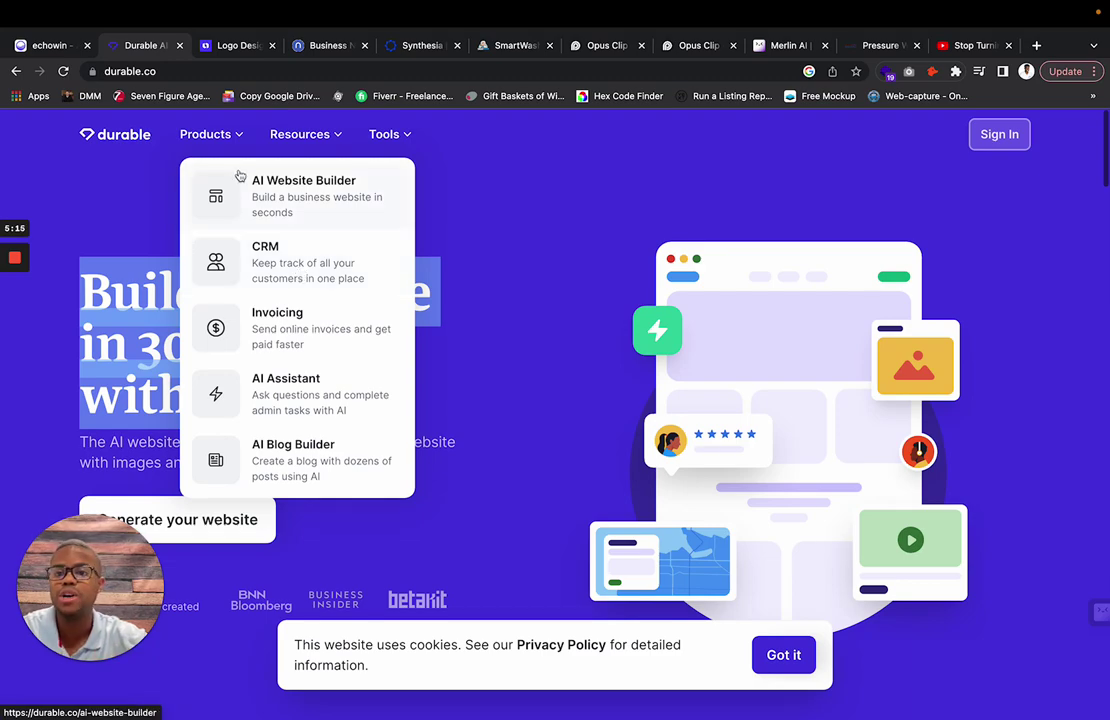
left_click(290, 197)
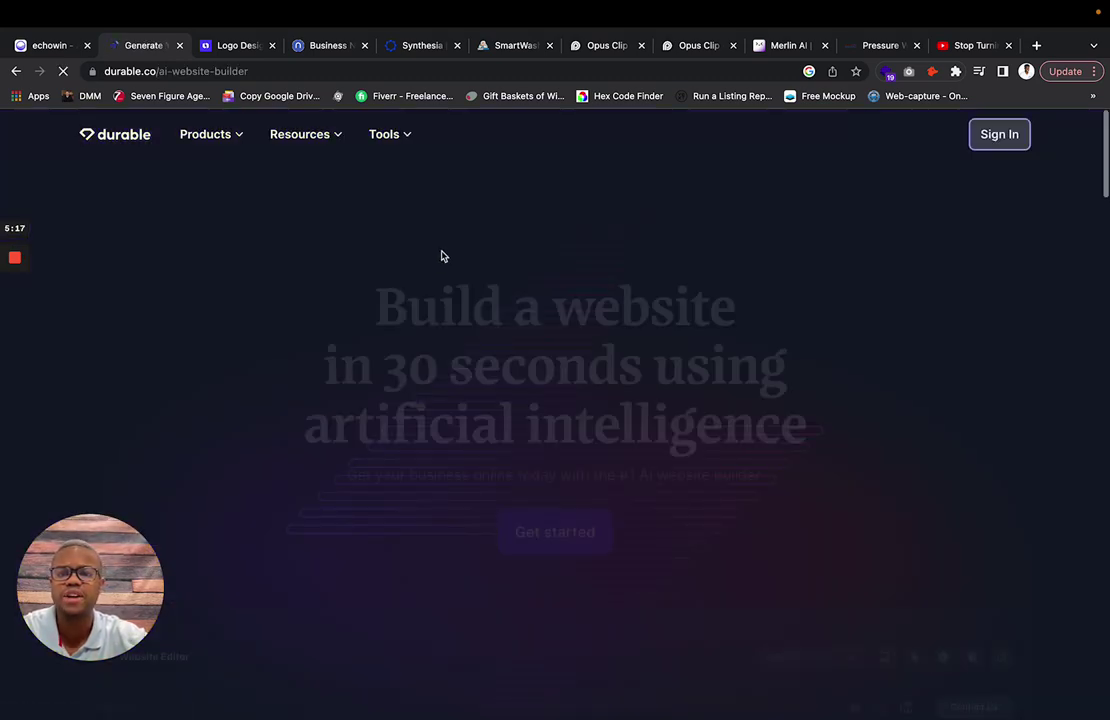
scroll(529, 350, "down", 5)
scroll(529, 350, "up", 1)
left_click_drag(302, 218, 367, 230)
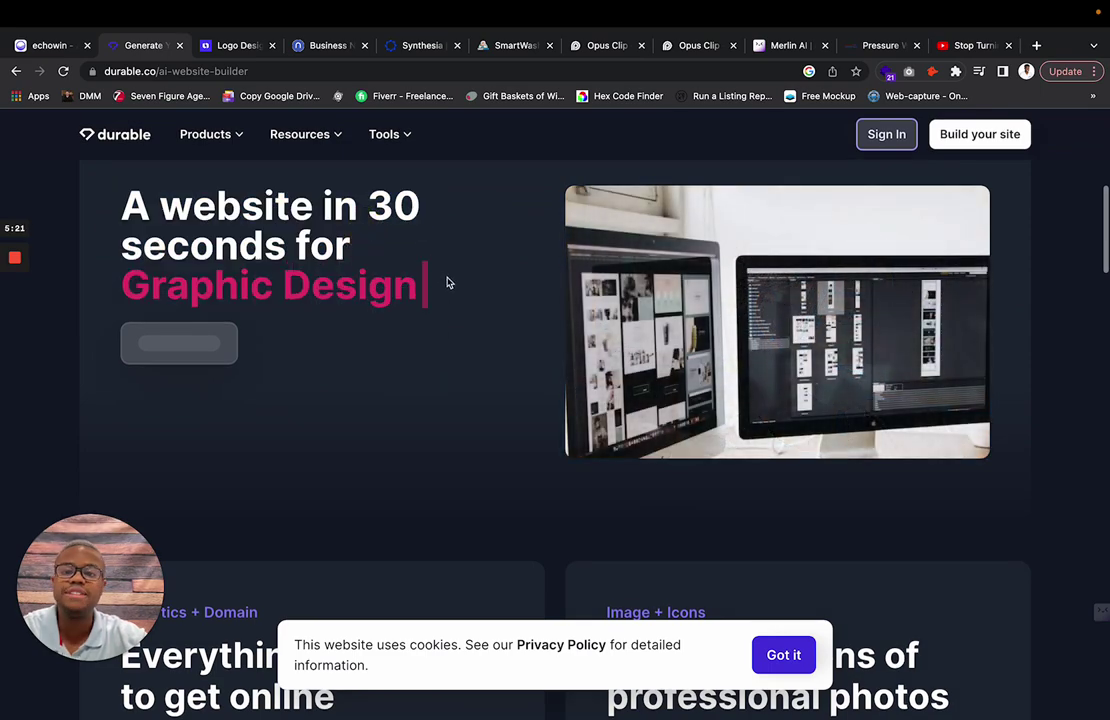
scroll(505, 352, "down", 6)
scroll(505, 352, "down", 4)
scroll(505, 352, "down", 3)
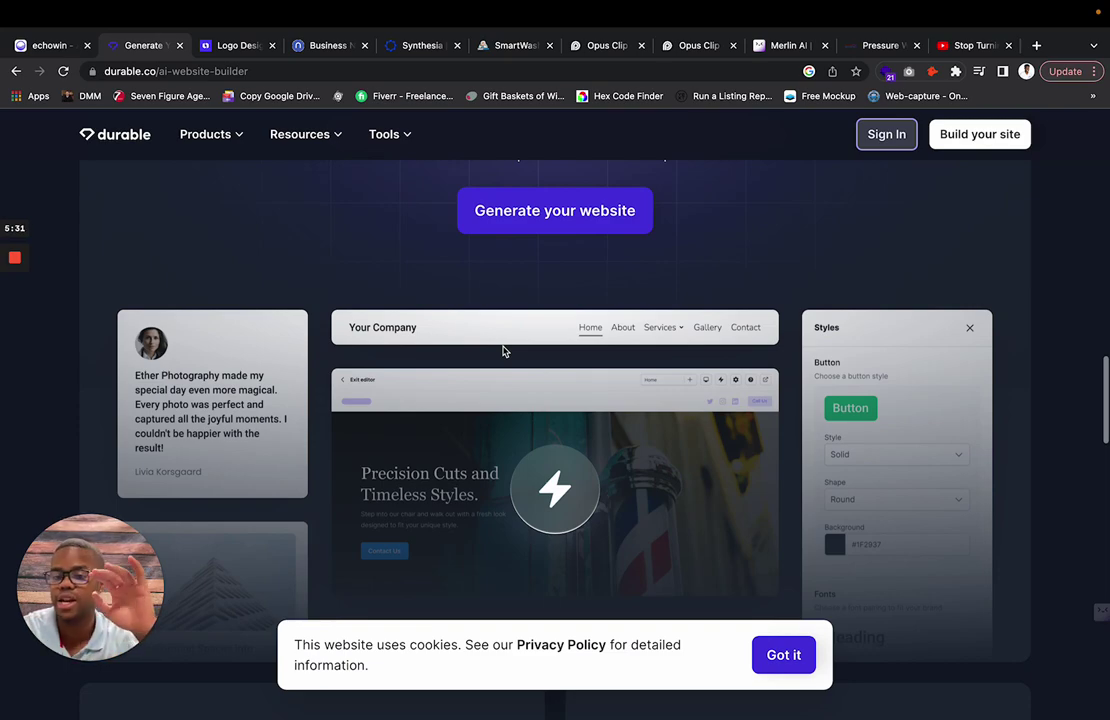
scroll(505, 352, "up", 3)
scroll(505, 352, "down", 3)
scroll(505, 352, "up", 5)
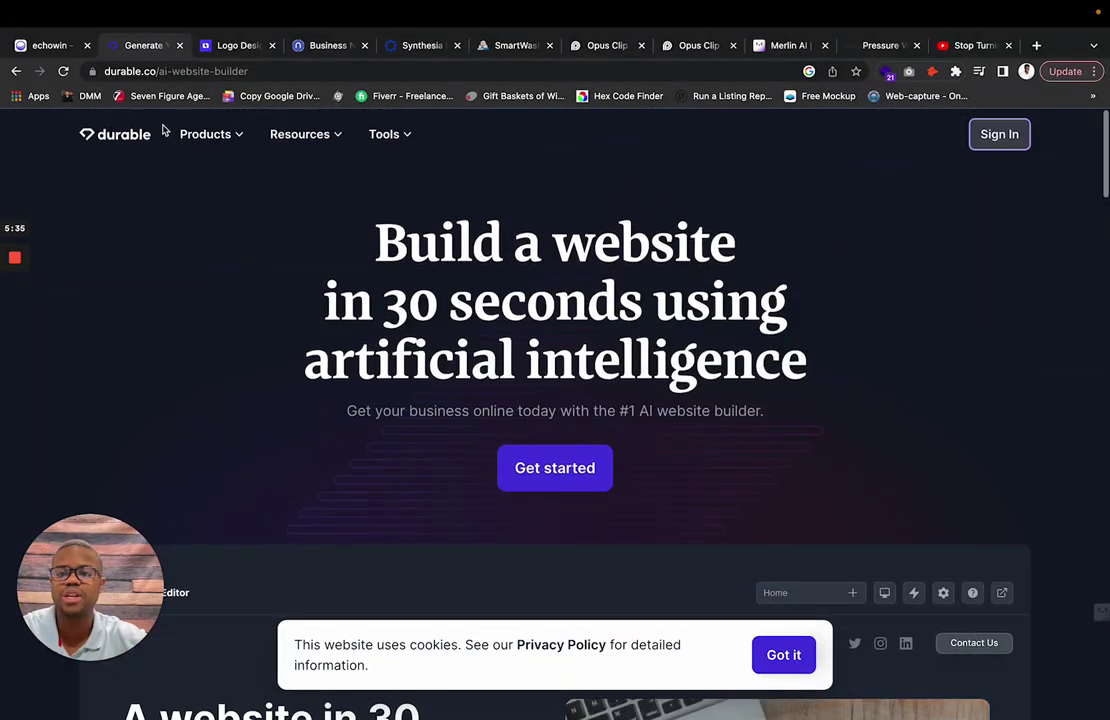
- Return to the Durable home page and start generating a new website
left_click(238, 140)
left_click(135, 132)
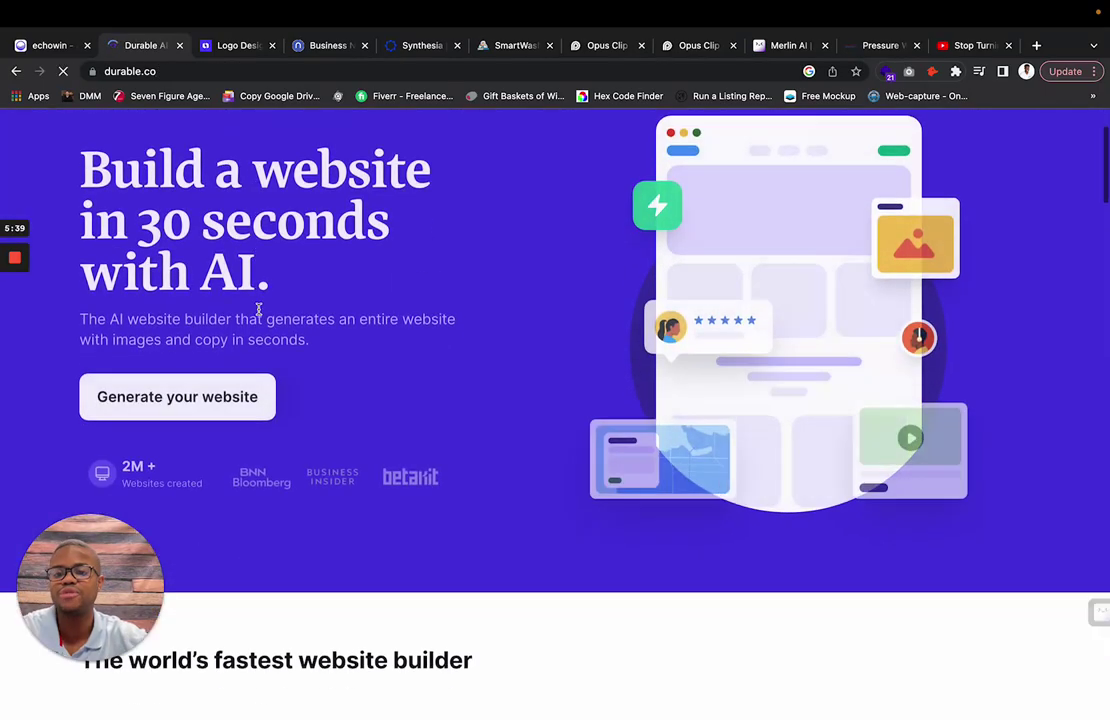
scroll(254, 305, "down", 3)
left_click(223, 243)
- Set the business type to Pressure Washing by searching "press"
left_click(503, 436)
type("press")
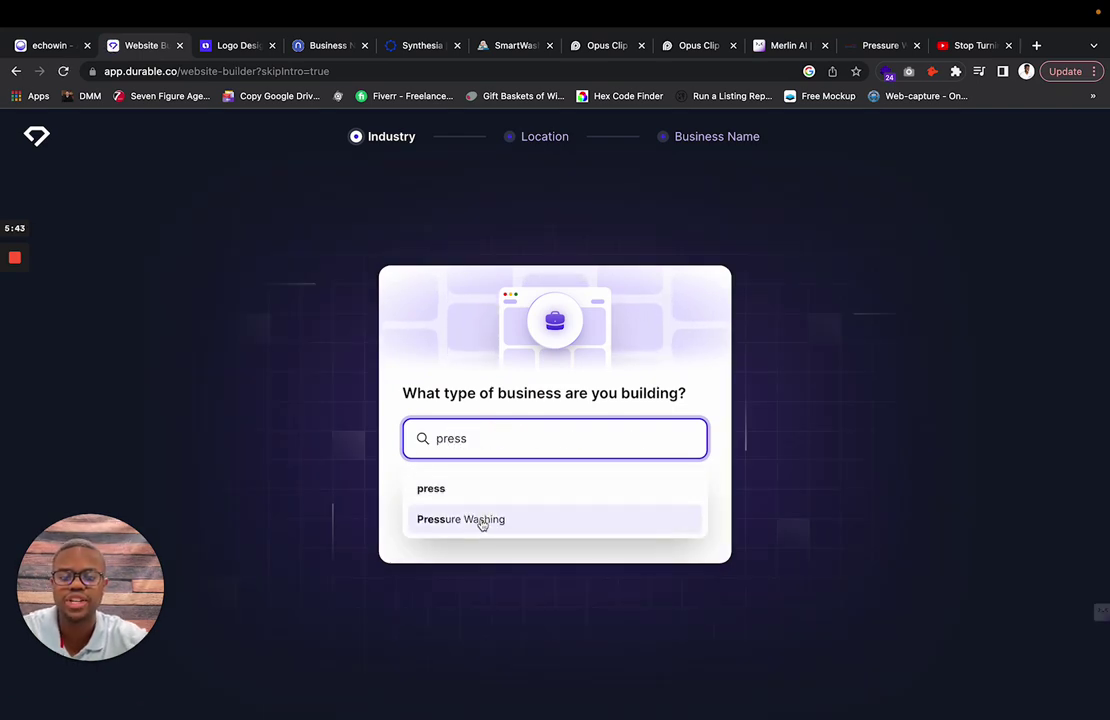
left_click(478, 521)
left_click(548, 495)
- Keep Tampa, FL as the location and enter the business name "Pressure Washing P"
left_click(523, 463)
left_click(538, 510)
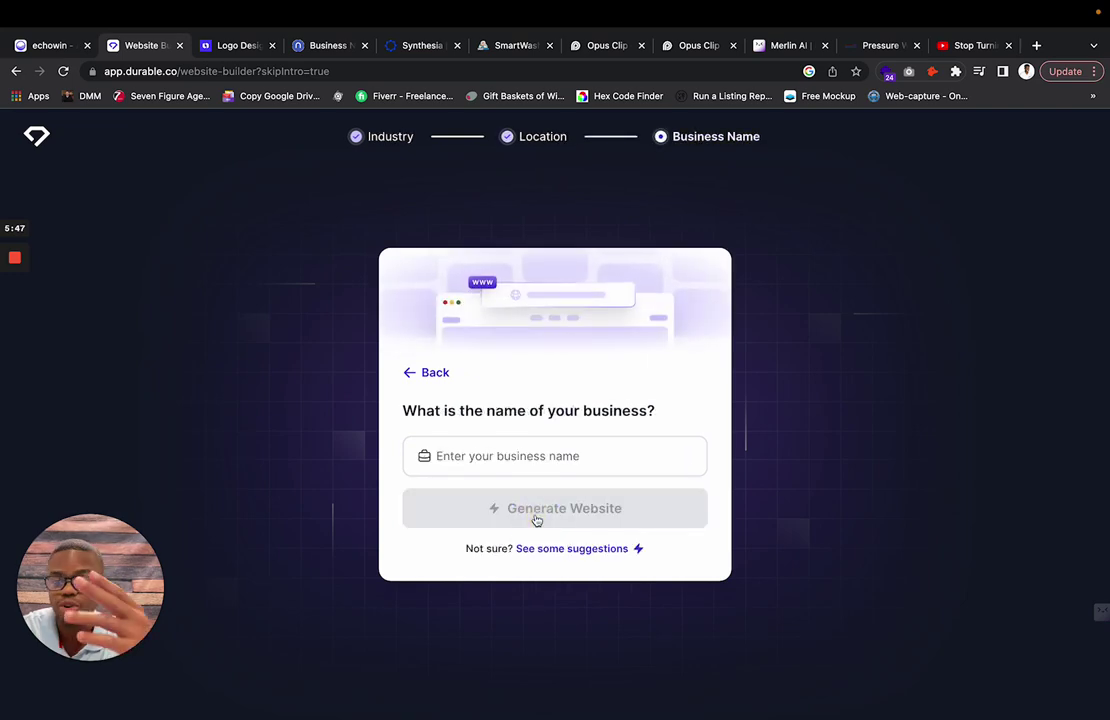
left_click(543, 447)
type("Pressure Washing P")
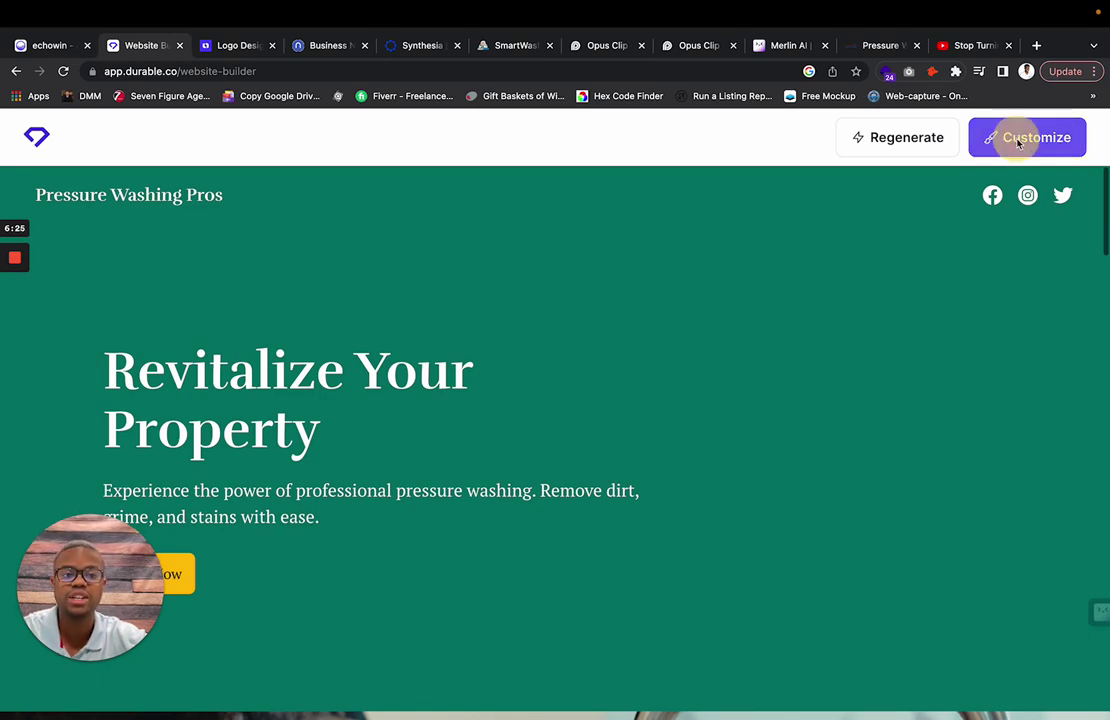
left_click(1005, 138)
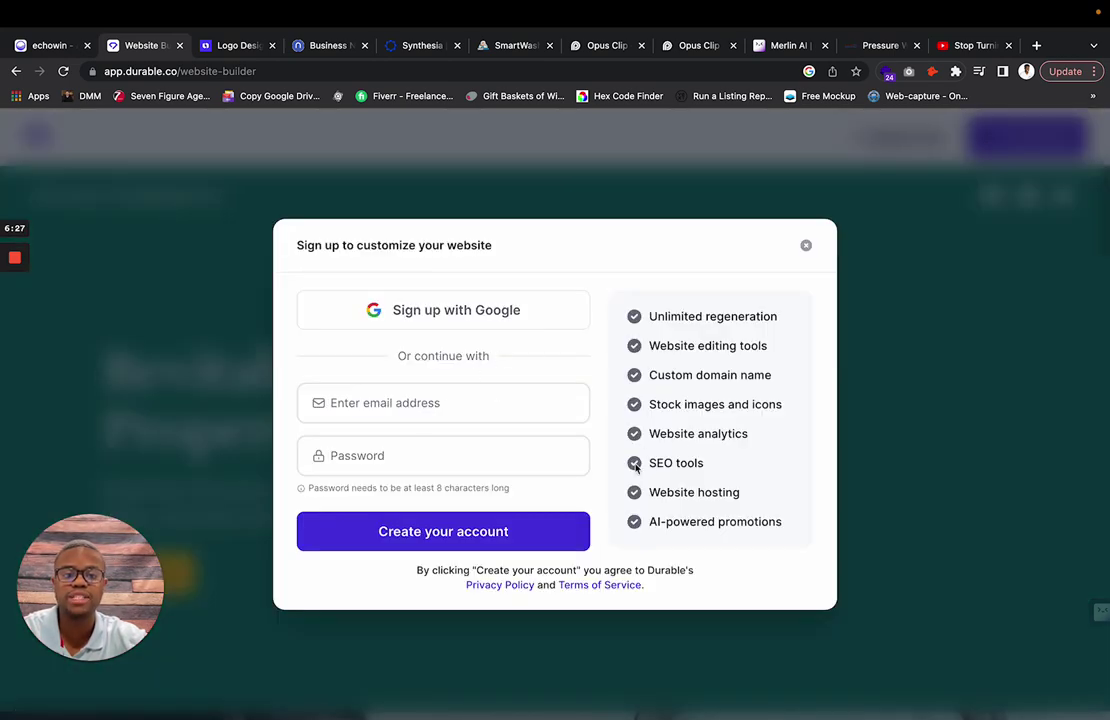
key("Tab")
key("Tab")
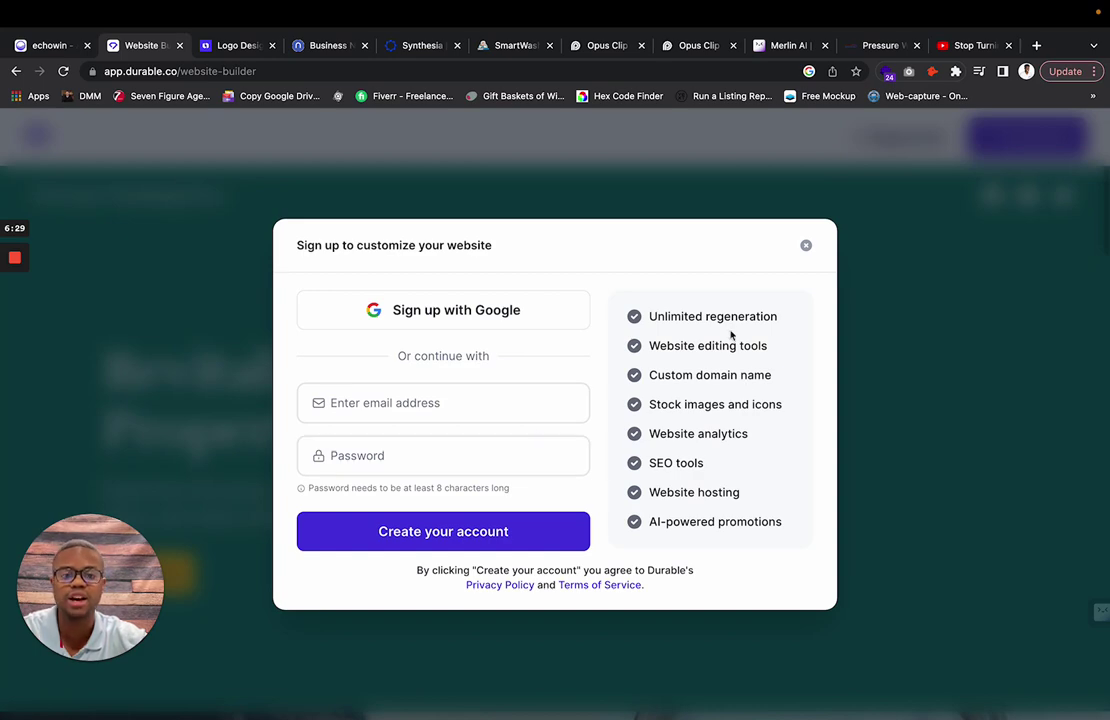
triple_click(733, 316)
triple_click(723, 346)
triple_click(721, 373)
triple_click(721, 404)
triple_click(688, 462)
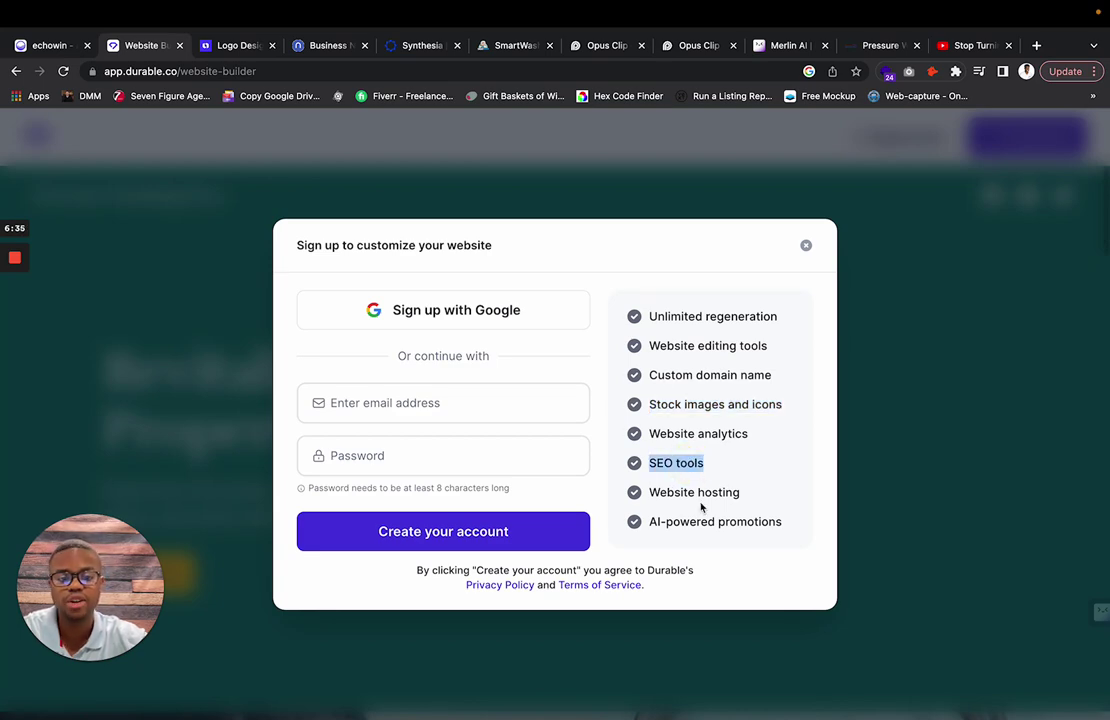
double_click(703, 492)
triple_click(703, 492)
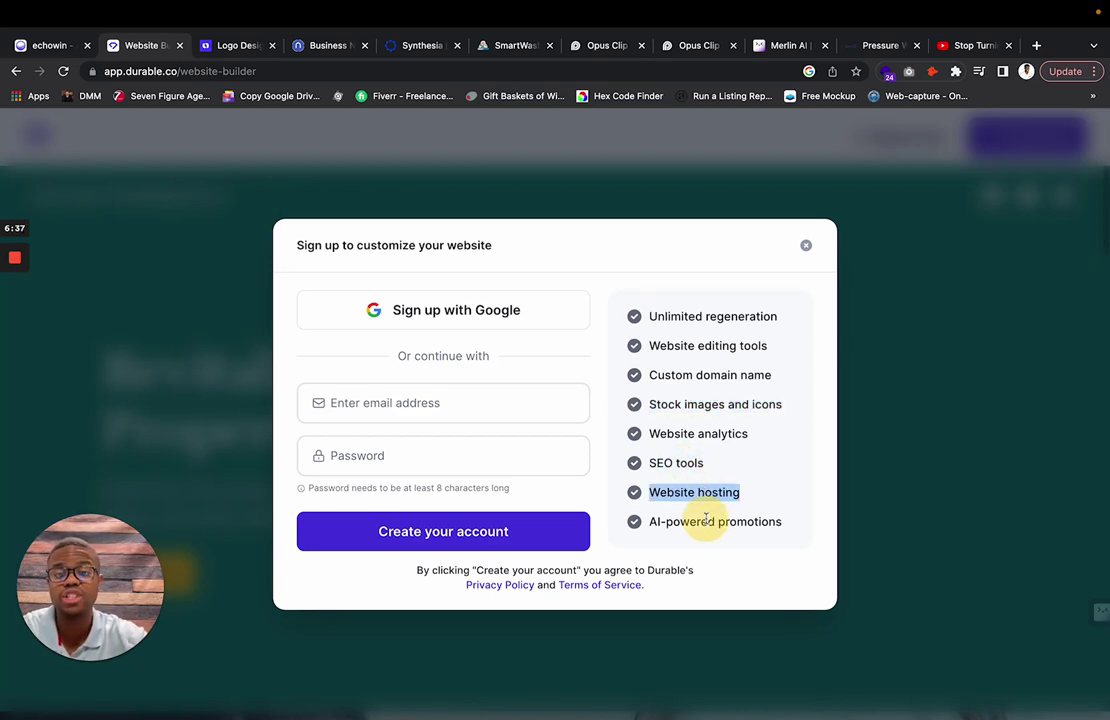
triple_click(689, 521)
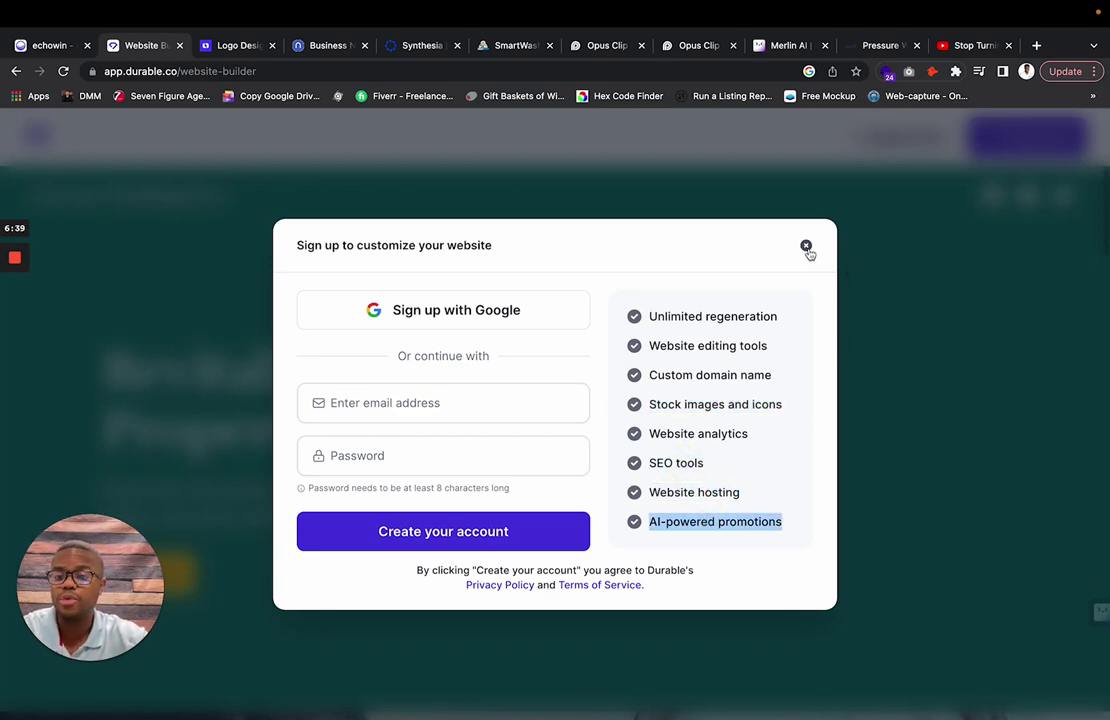
left_click(807, 248)
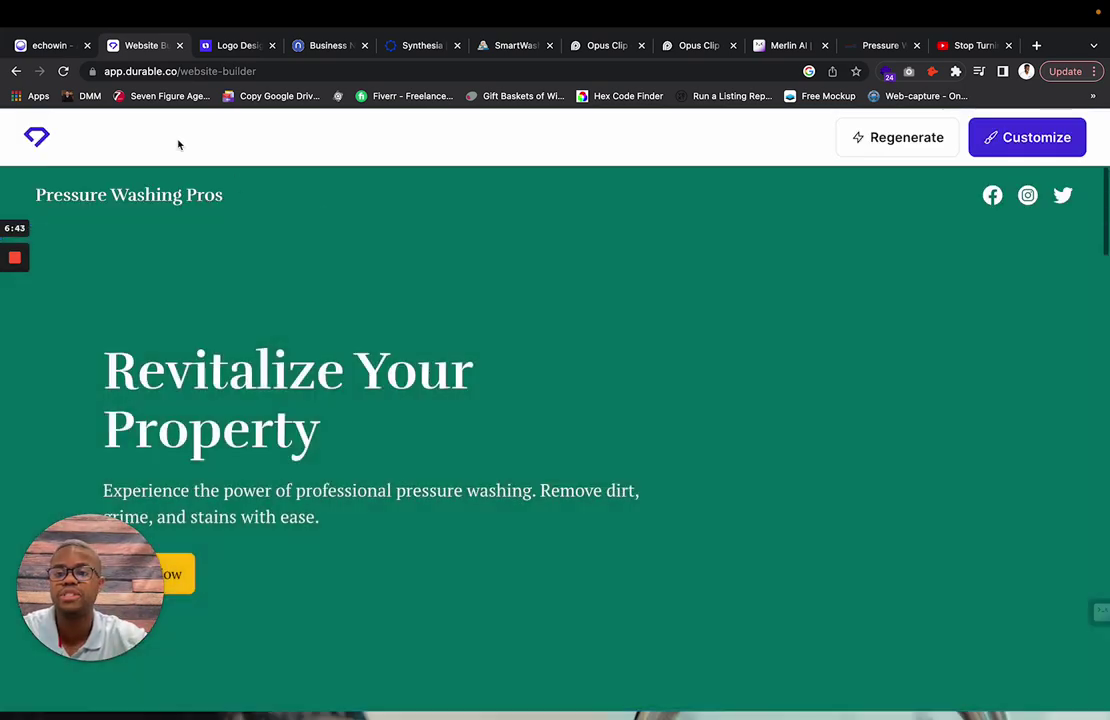
scroll(515, 317, "down", 5)
scroll(585, 384, "up", 1)
scroll(585, 382, "down", 2)
scroll(585, 384, "up", 1)
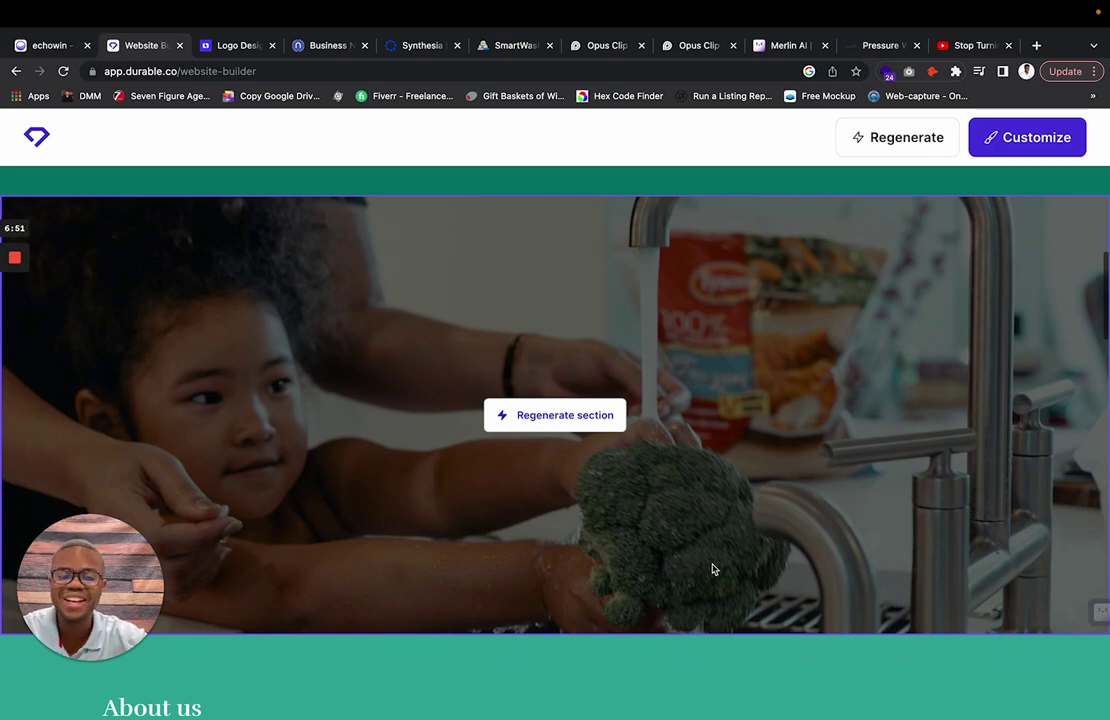
scroll(567, 384, "down", 8)
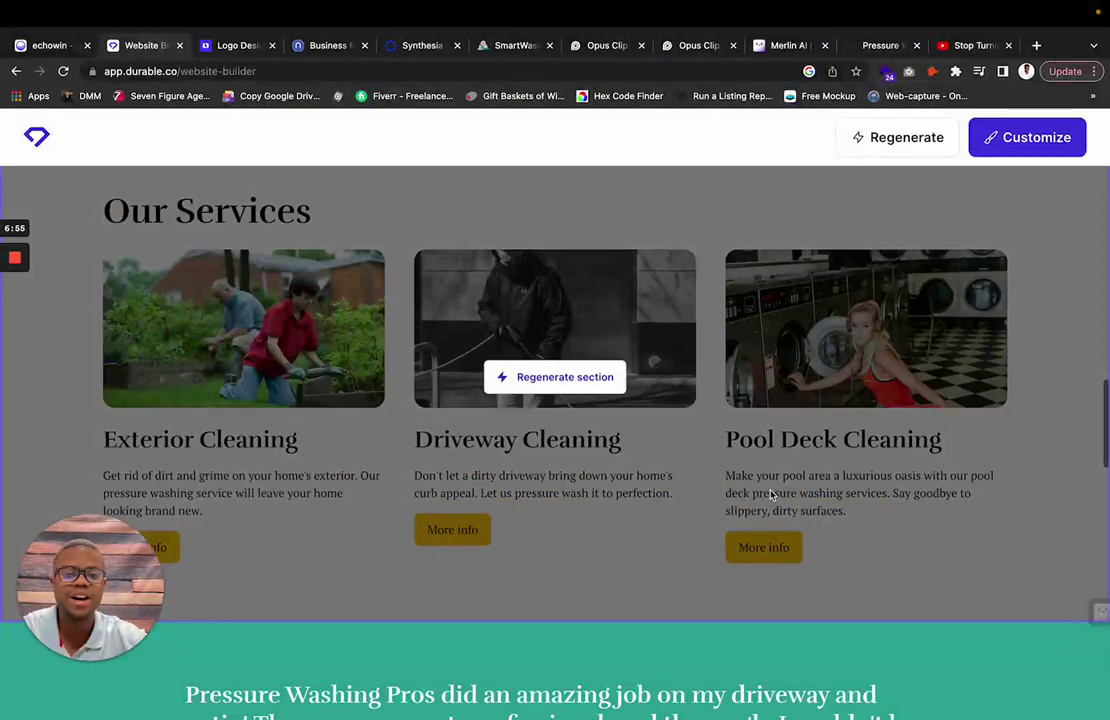
scroll(840, 450, "up", 1)
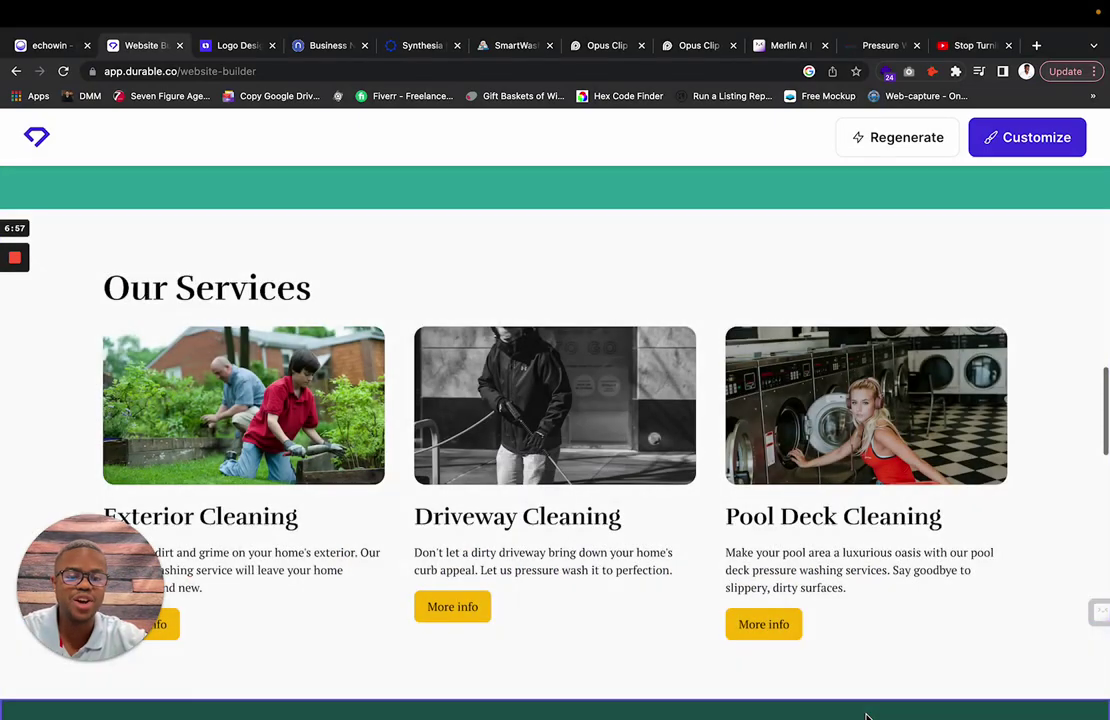
scroll(866, 716, "down", 2)
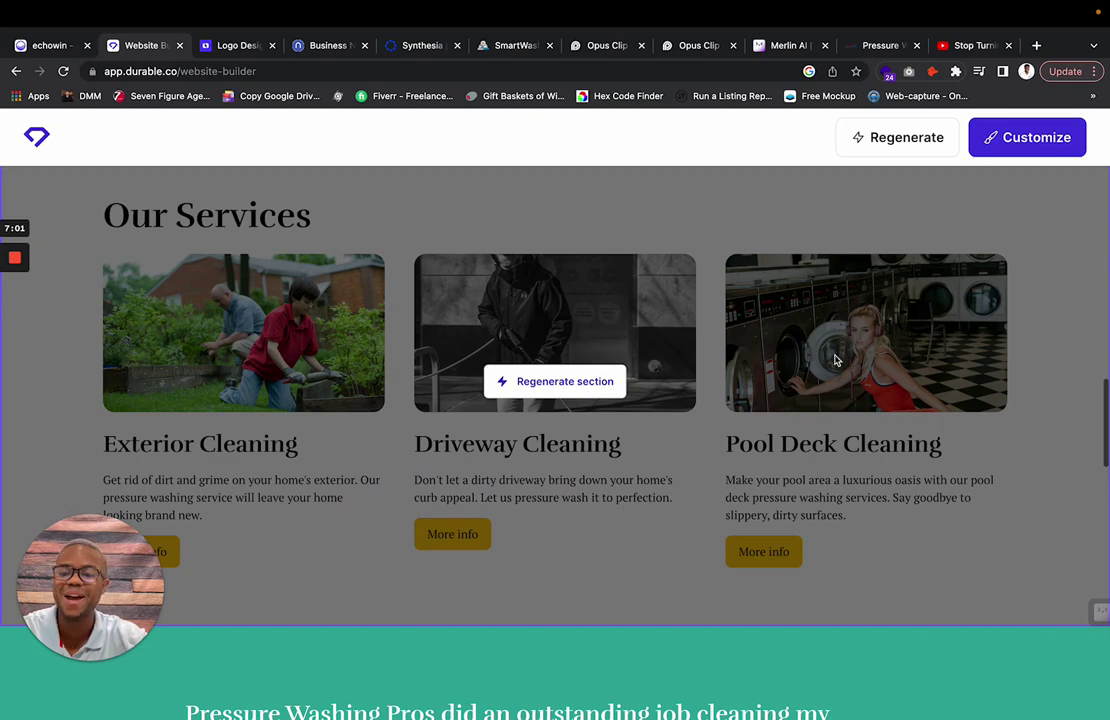
scroll(540, 468, "down", 10)
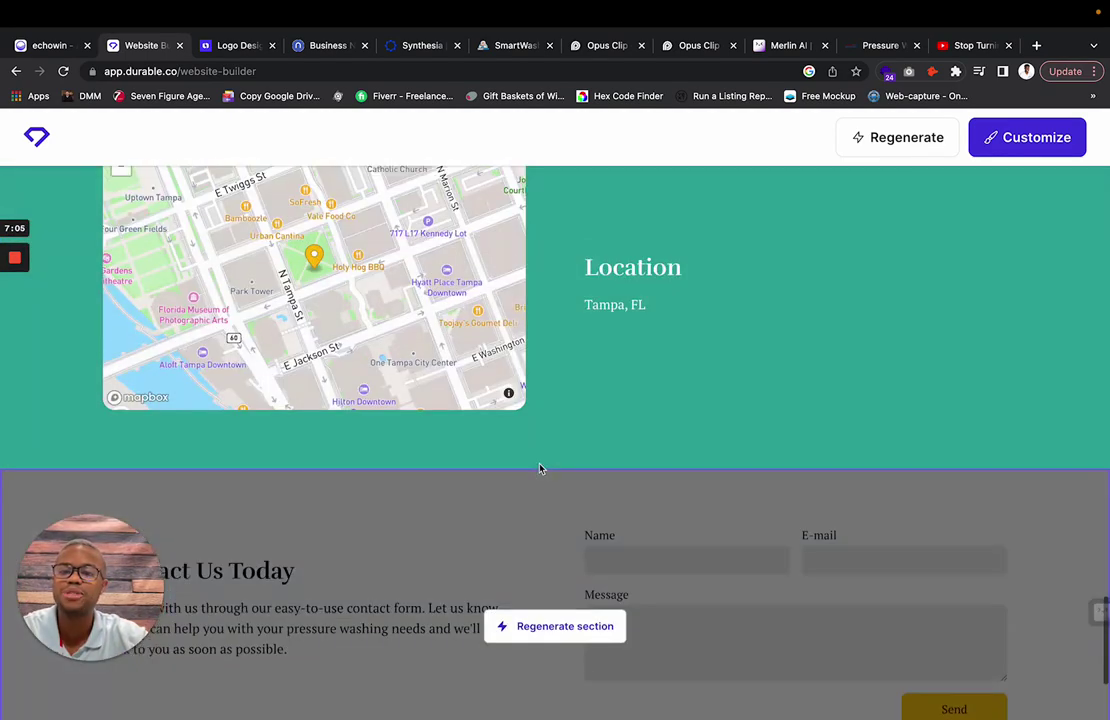
scroll(463, 383, "down", 2)
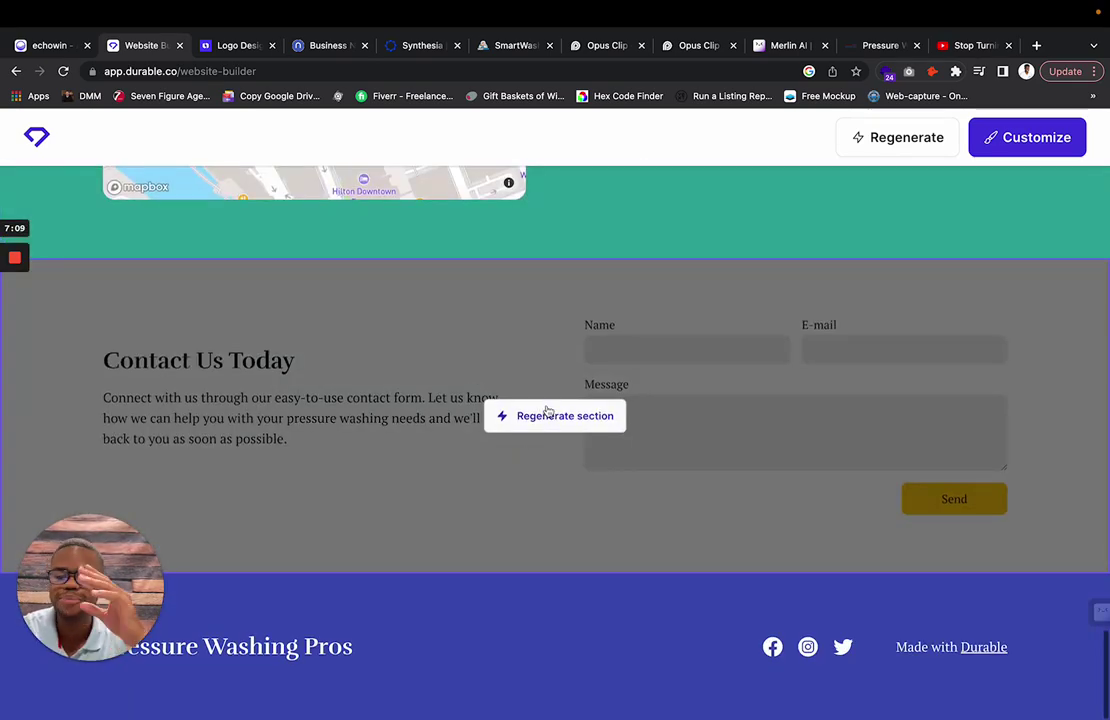
scroll(548, 411, "up", 15)
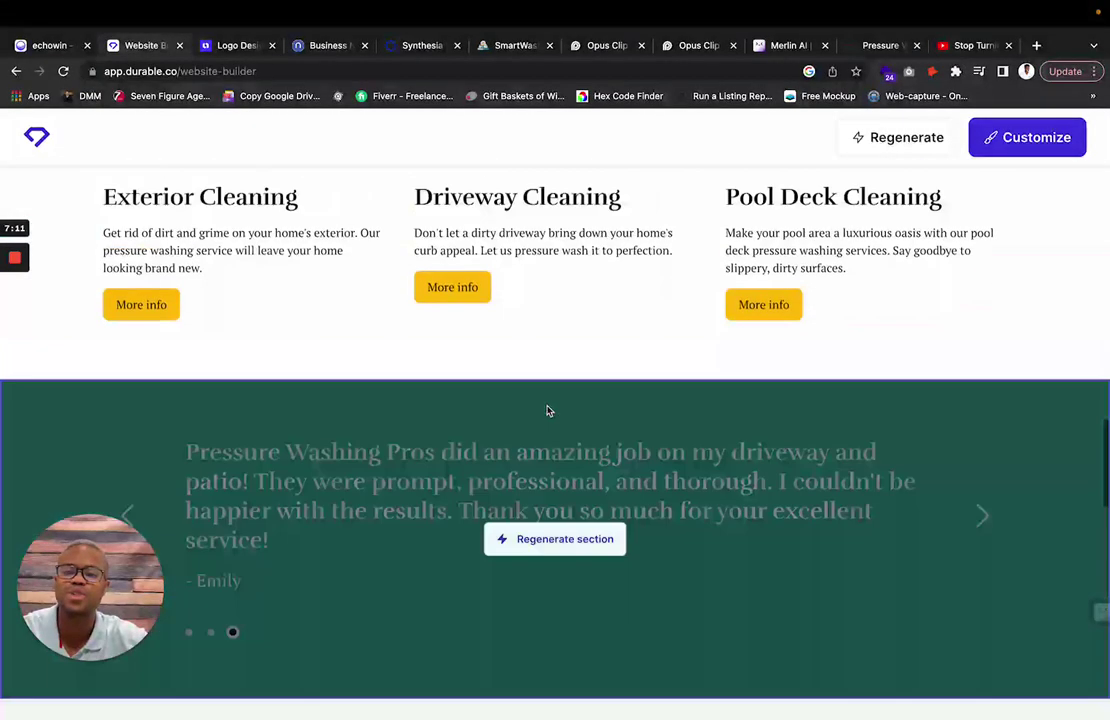
scroll(548, 411, "up", 4)
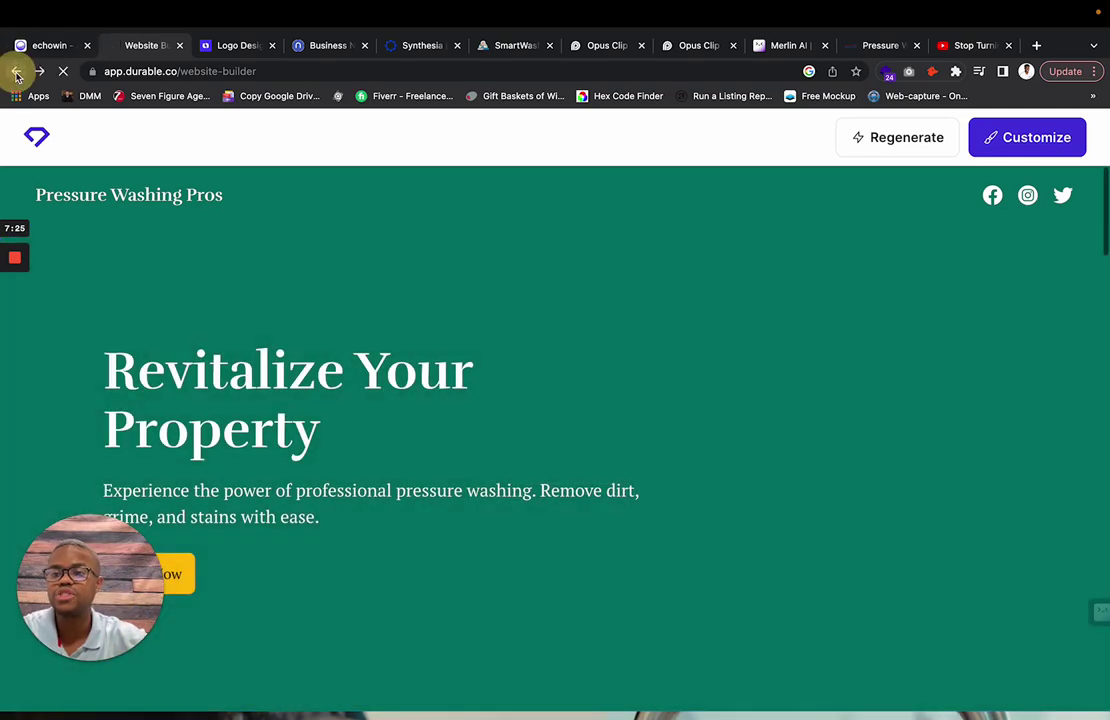
- Go to Durable's AI CRM product page and select its headline
left_click(16, 71)
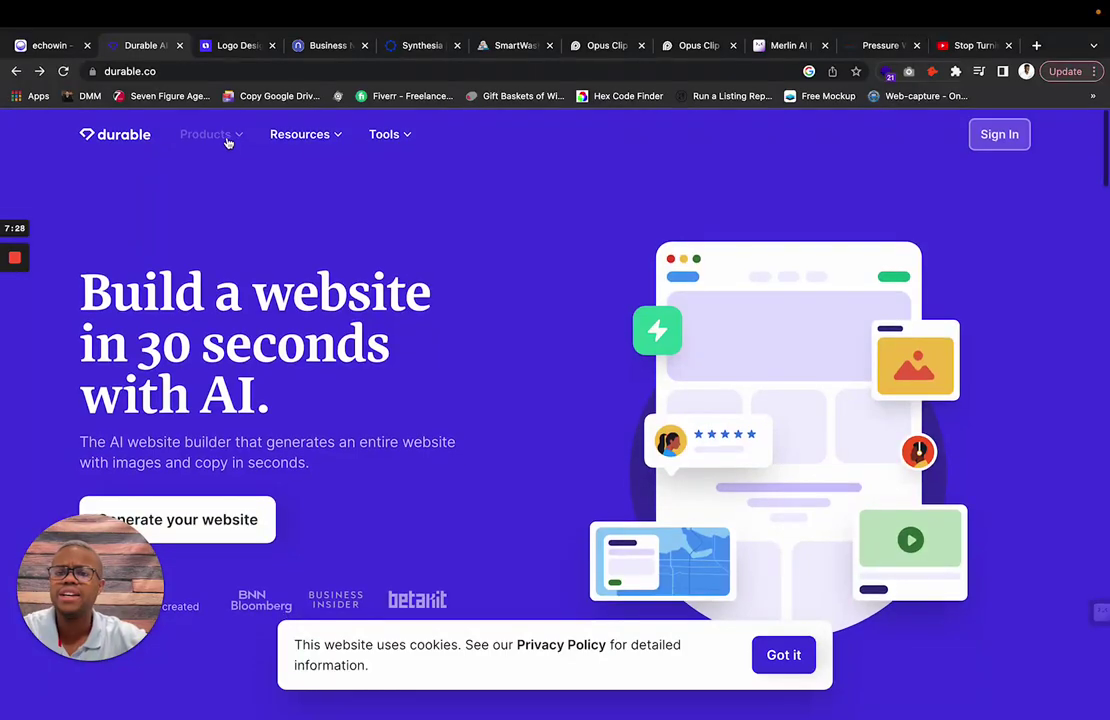
mouse_move(228, 140)
left_click(262, 248)
scroll(540, 396, "down", 3)
scroll(540, 396, "up", 3)
scroll(540, 396, "down", 1)
scroll(312, 399, "down", 2)
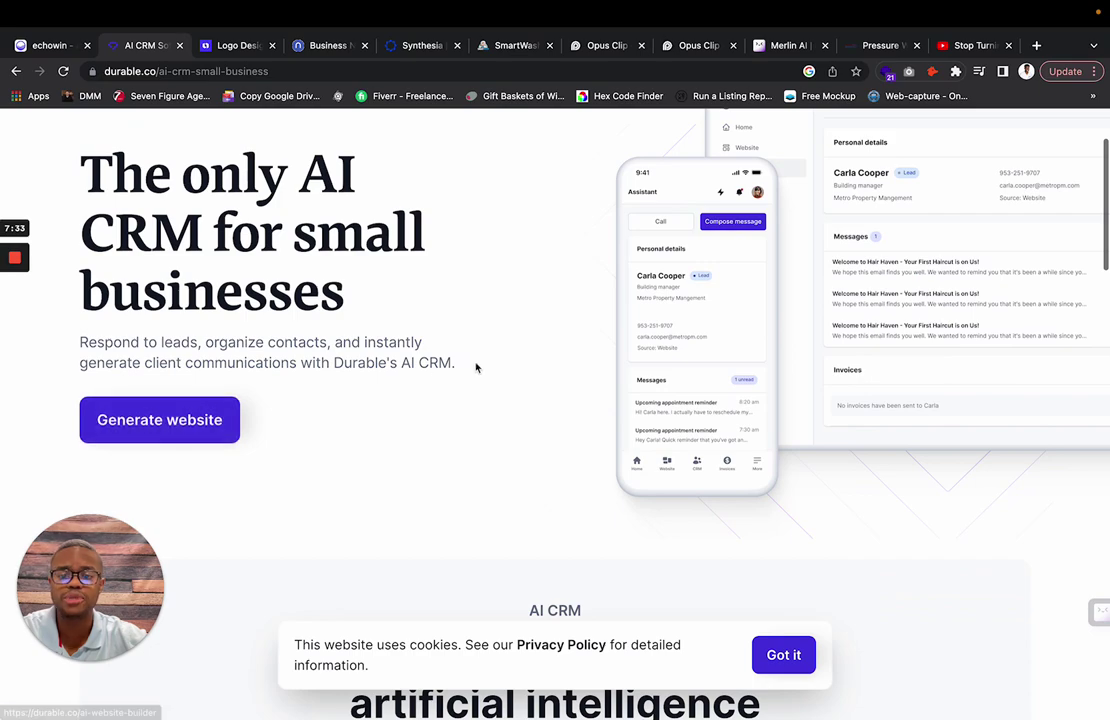
scroll(475, 368, "up", 3)
triple_click(180, 368)
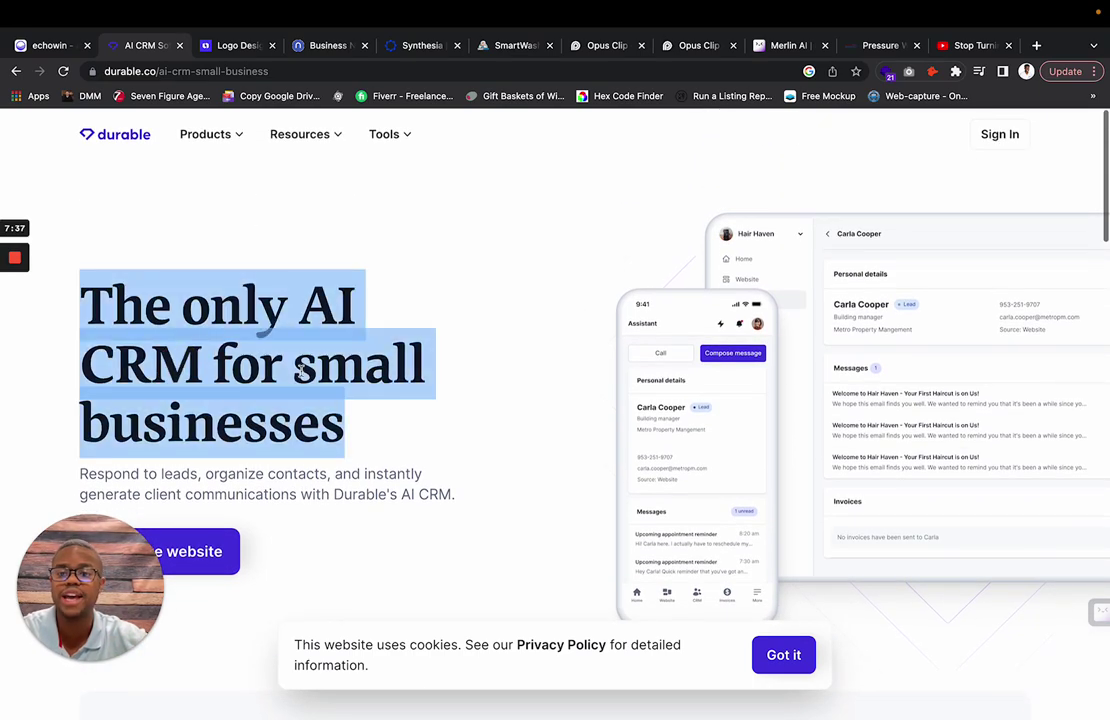
triple_click(380, 372)
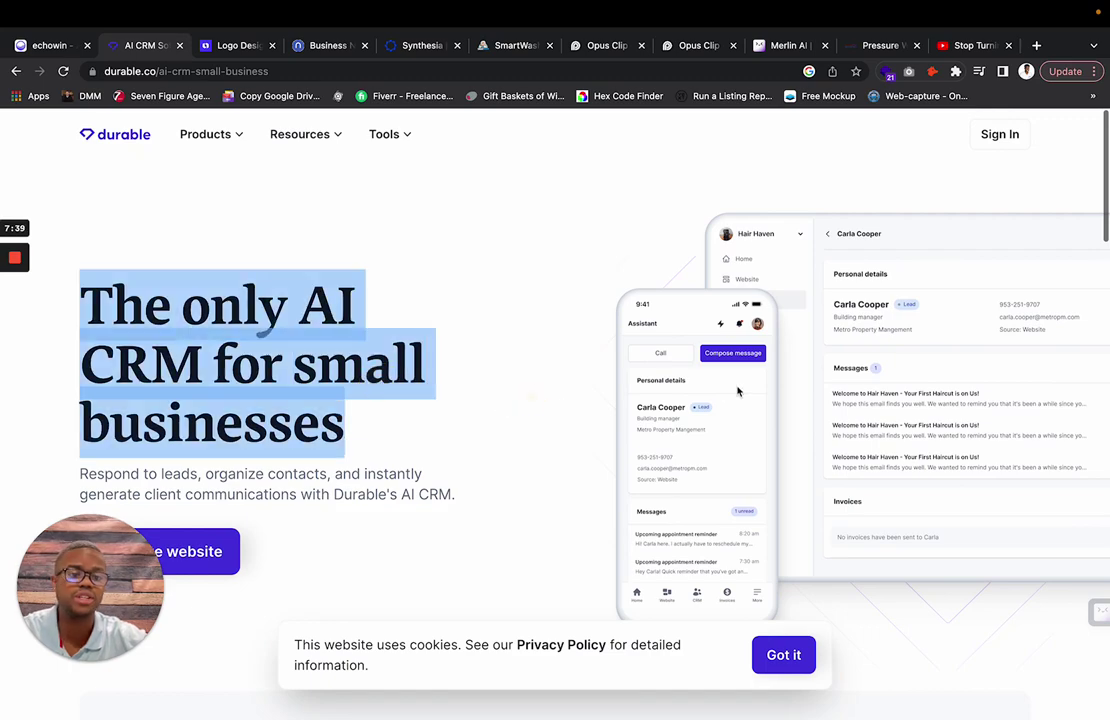
- Highlight the personalized responses heading and the AI Generated Responses label
scroll(621, 385, "down", 5)
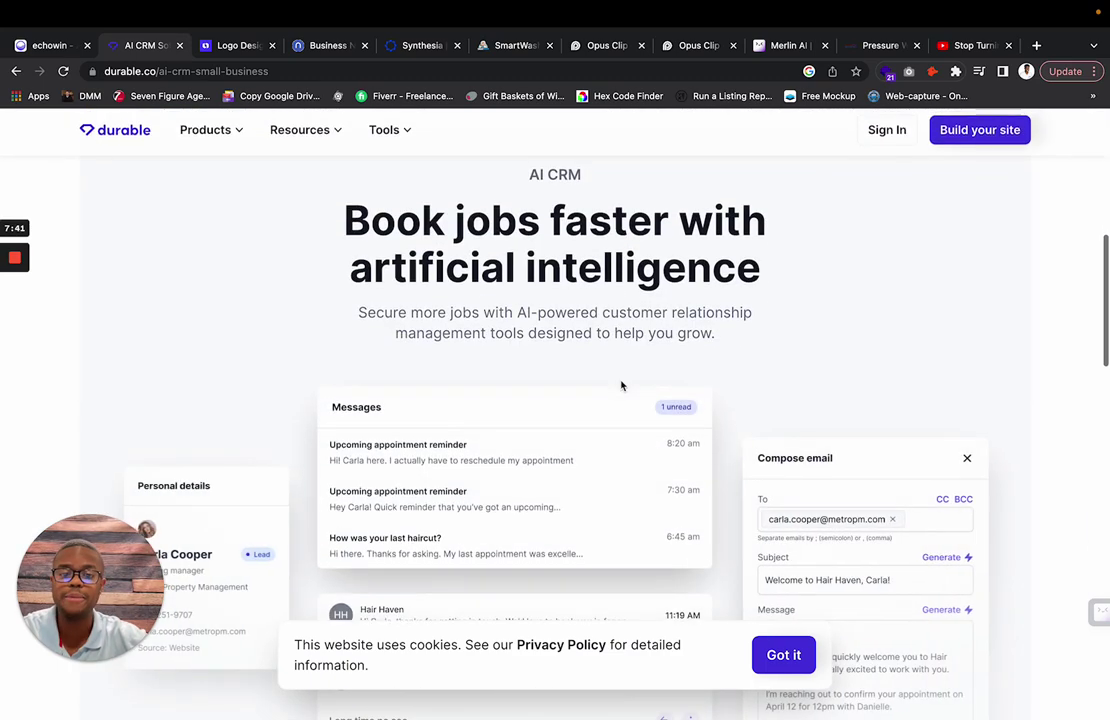
scroll(621, 385, "down", 4)
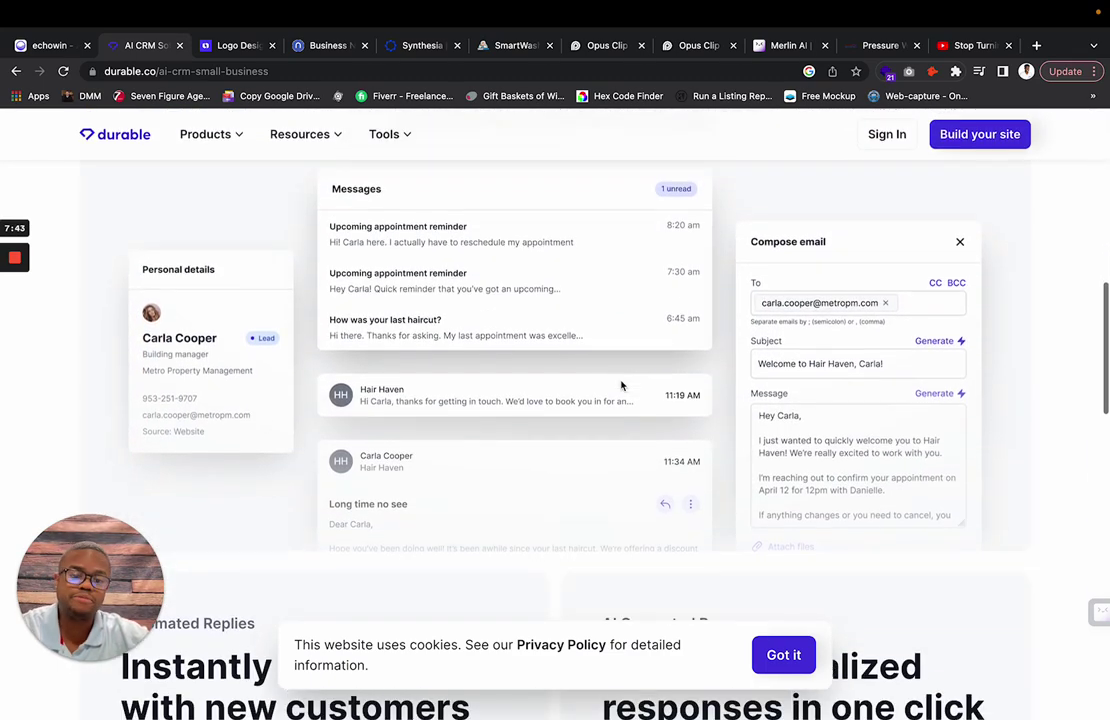
scroll(621, 385, "down", 1)
scroll(621, 385, "up", 2)
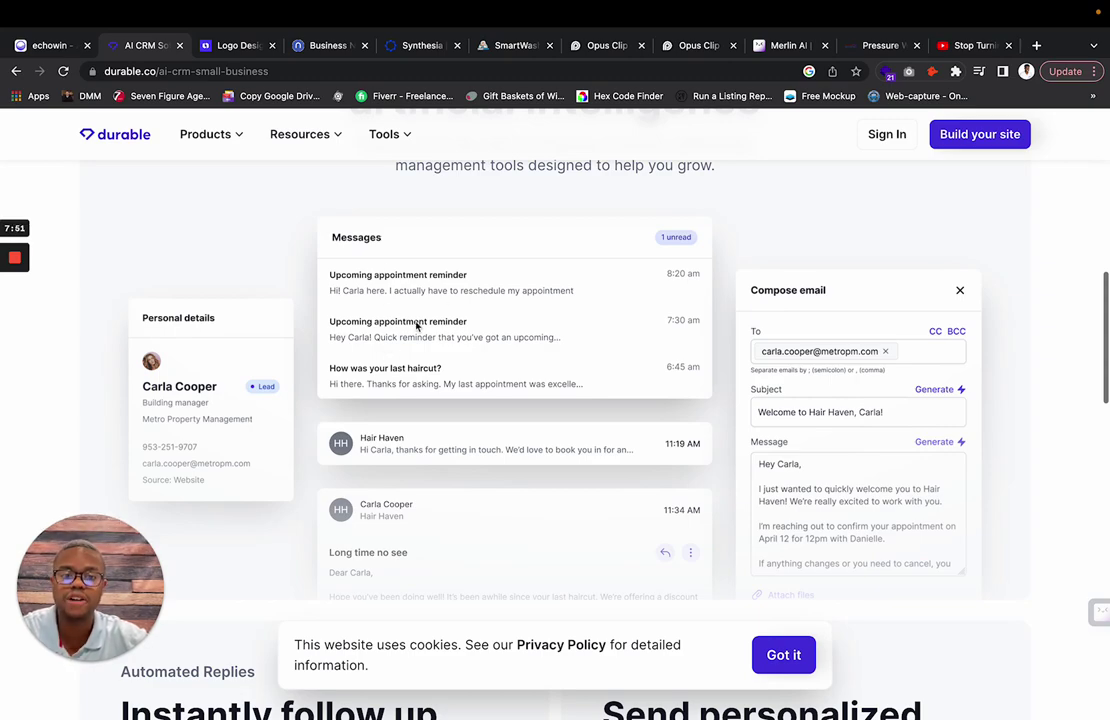
scroll(540, 406, "down", 5)
scroll(324, 267, "up", 1)
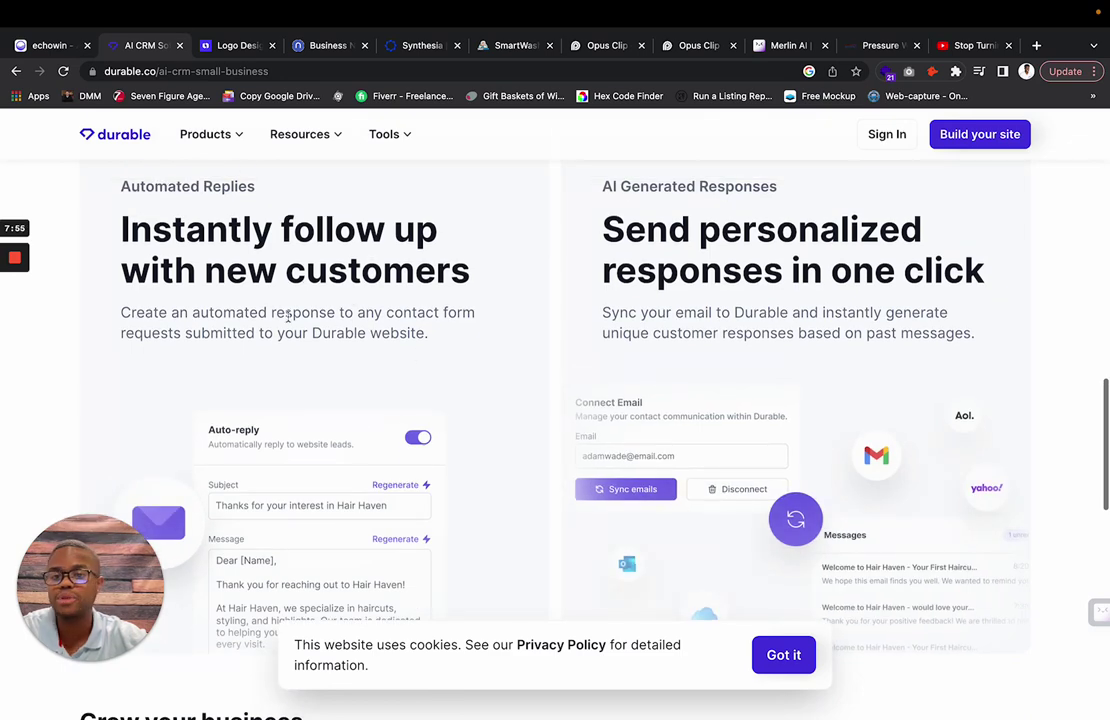
triple_click(722, 250)
left_click(677, 205)
triple_click(677, 195)
double_click(652, 187)
triple_click(674, 192)
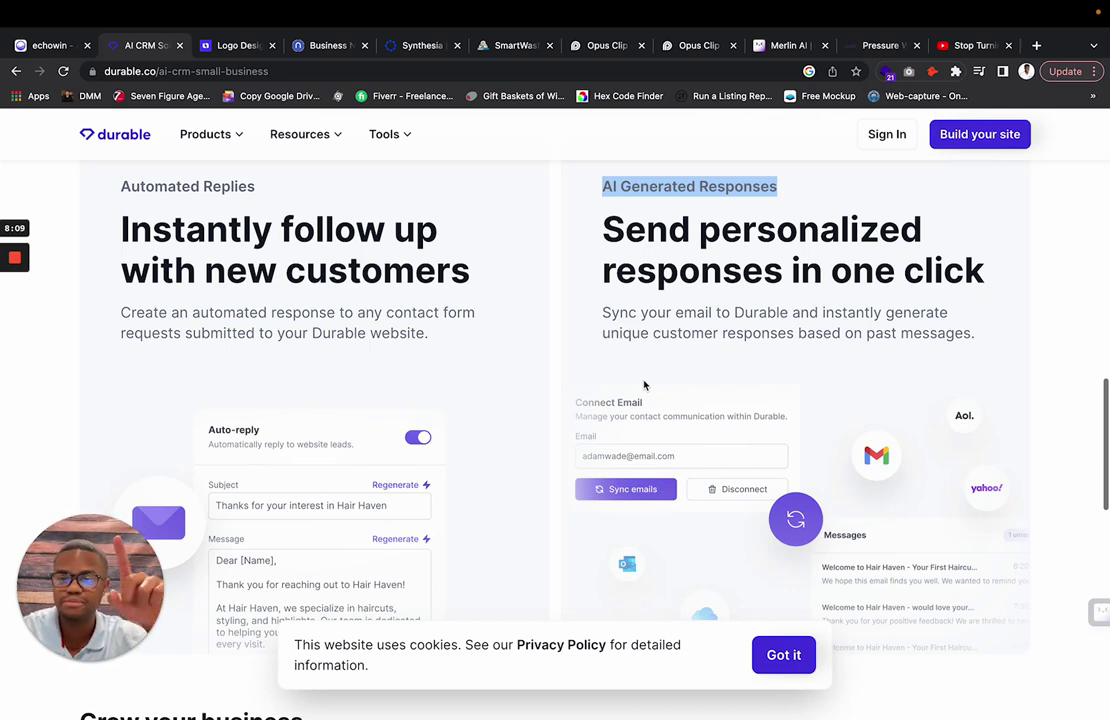
- Highlight the Automated reviews description further down the CRM page
scroll(644, 385, "down", 8)
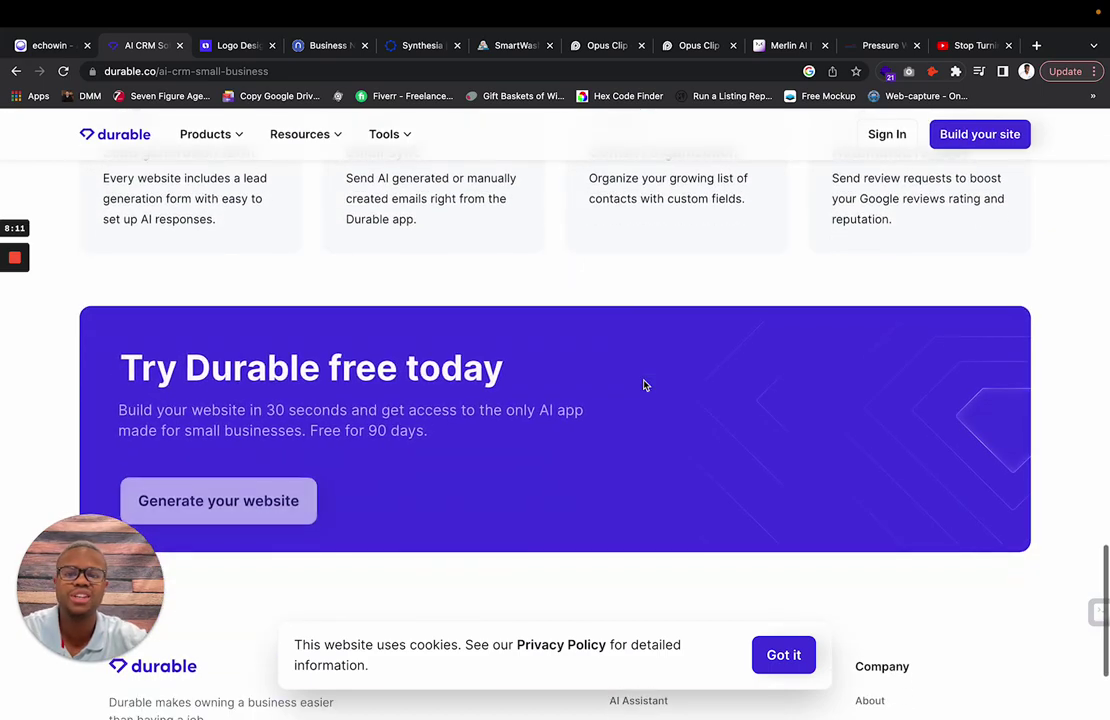
scroll(644, 385, "up", 5)
scroll(644, 385, "down", 2)
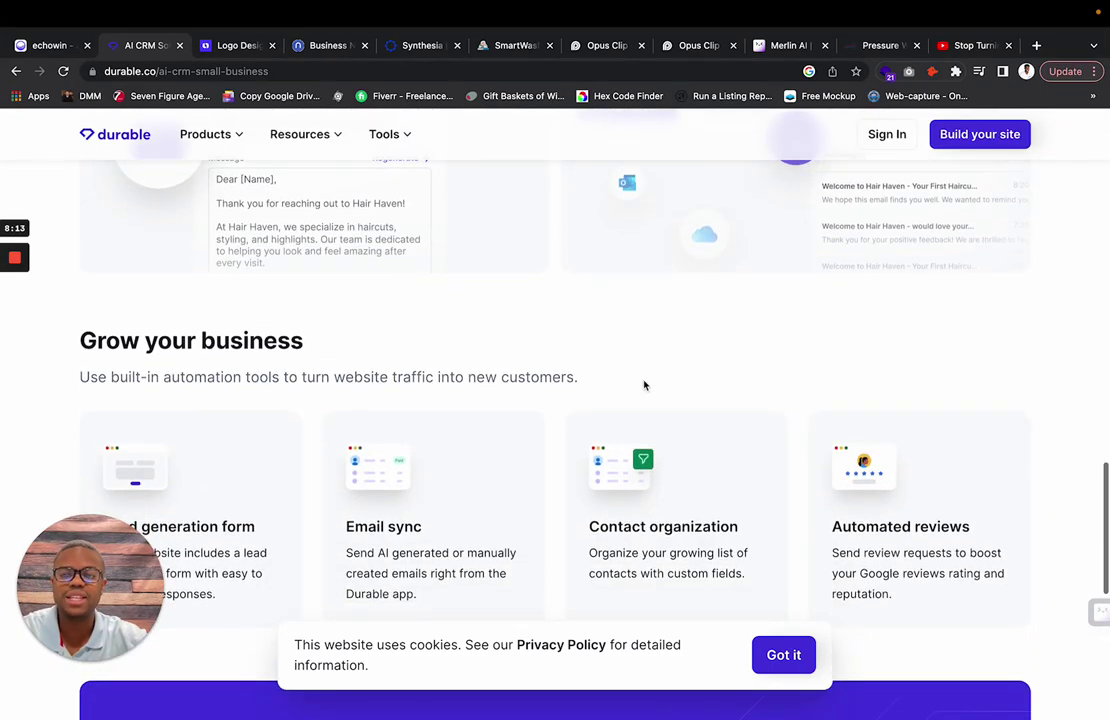
scroll(644, 385, "down", 1)
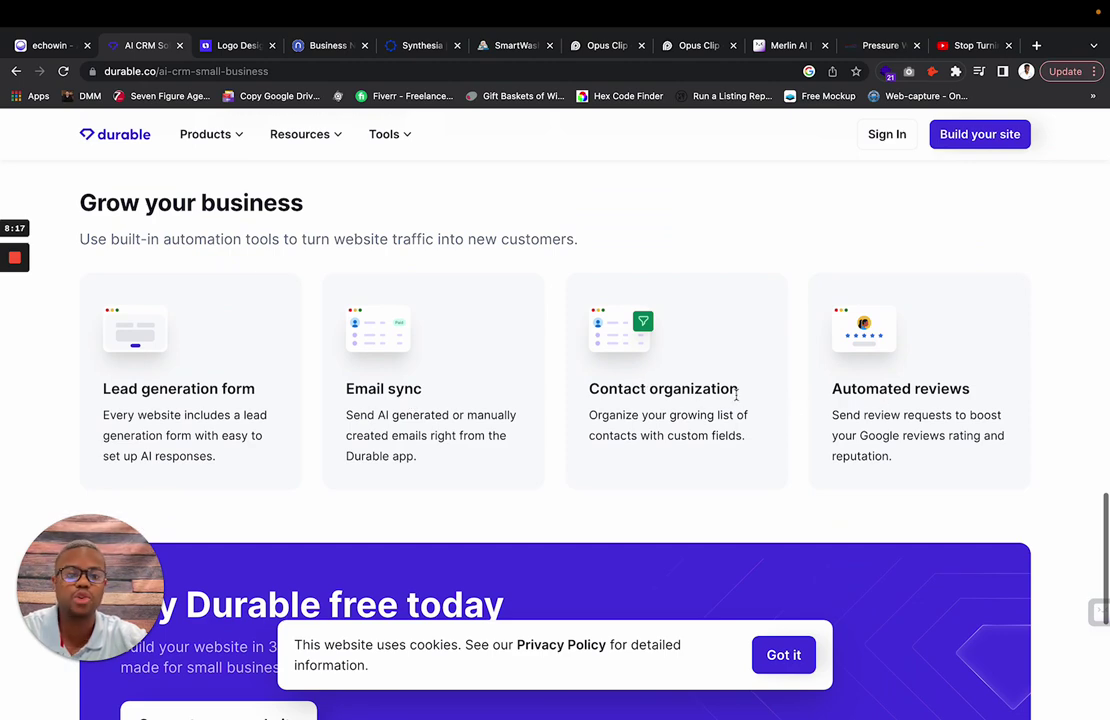
triple_click(852, 437)
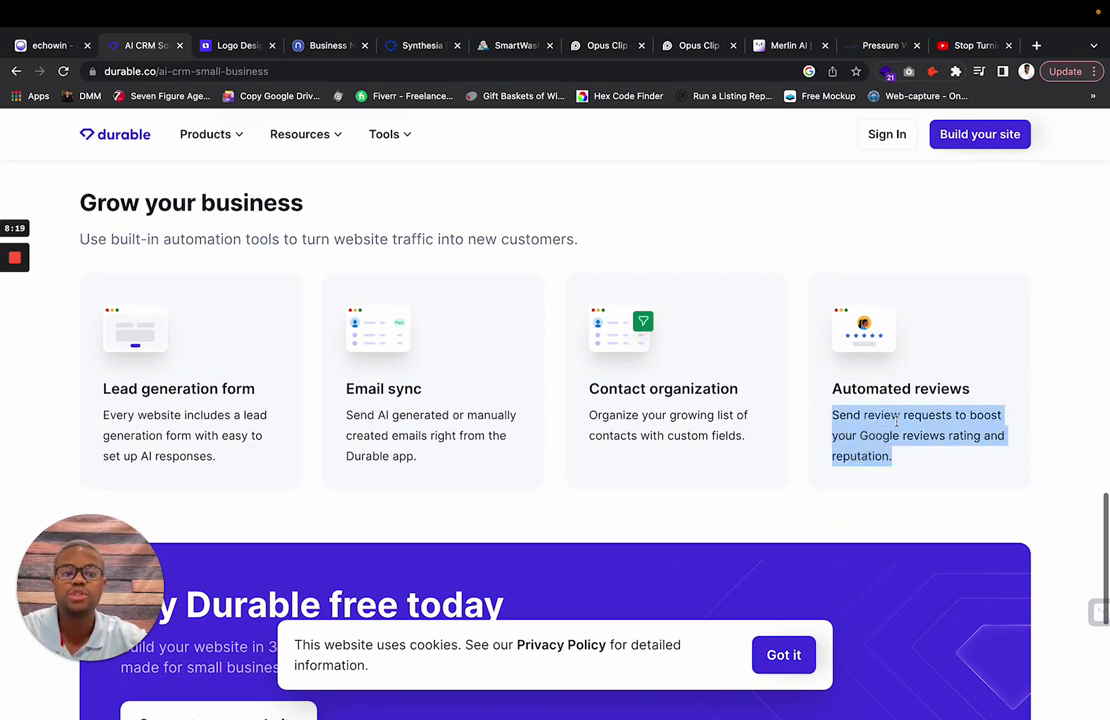
left_click(888, 424)
triple_click(860, 437)
left_click(858, 437)
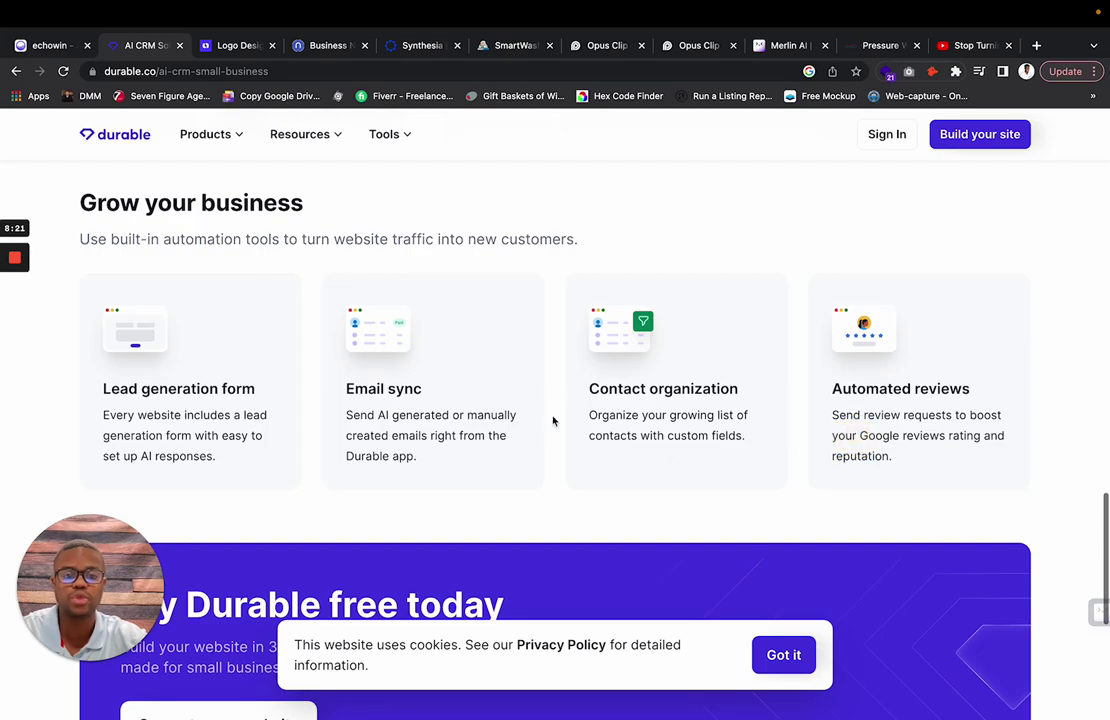
- Scroll back up and bring up Durable's Products dropdown
scroll(689, 409, "down", 6)
scroll(689, 409, "up", 18)
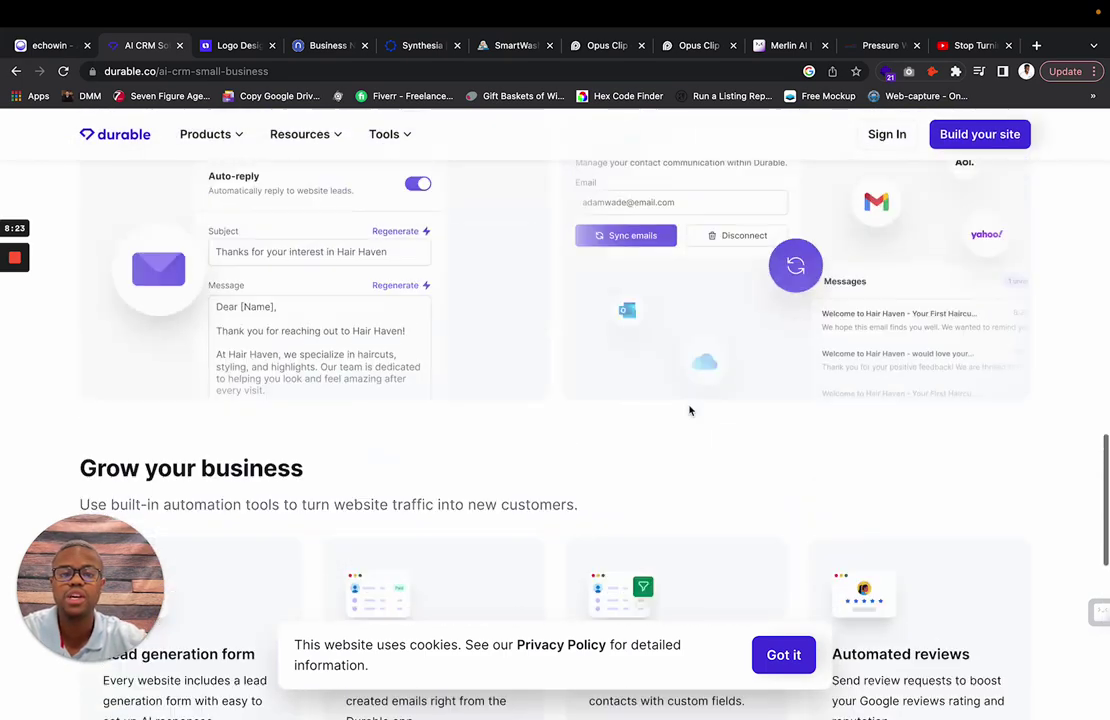
scroll(689, 409, "up", 10)
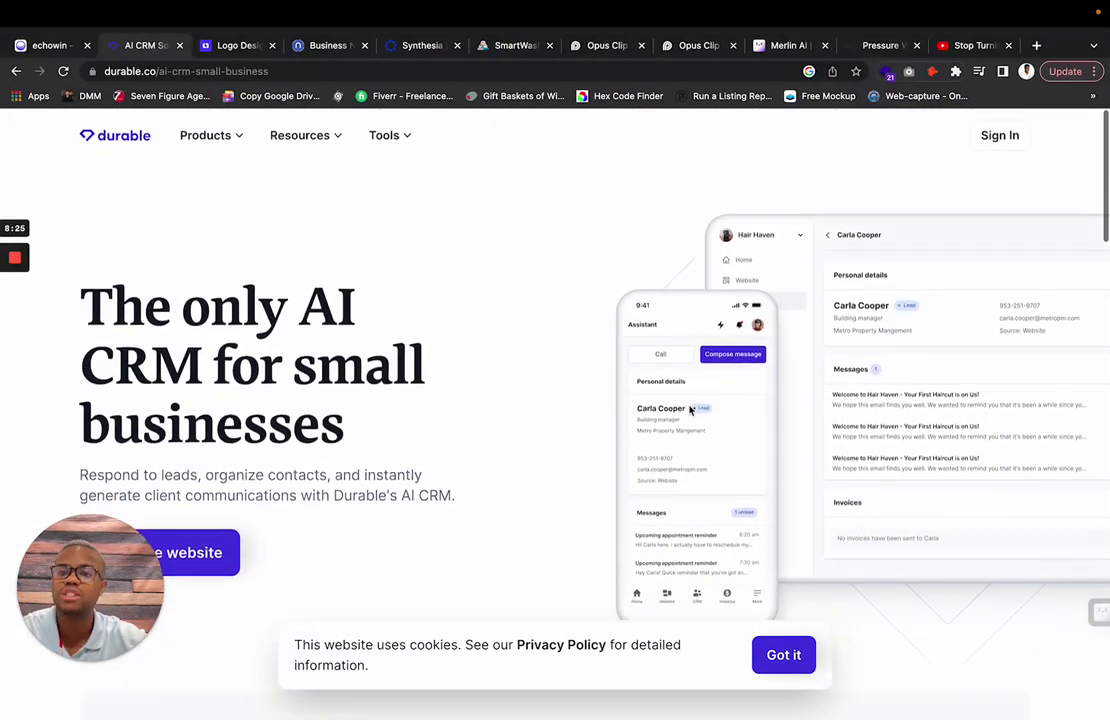
left_click(222, 141)
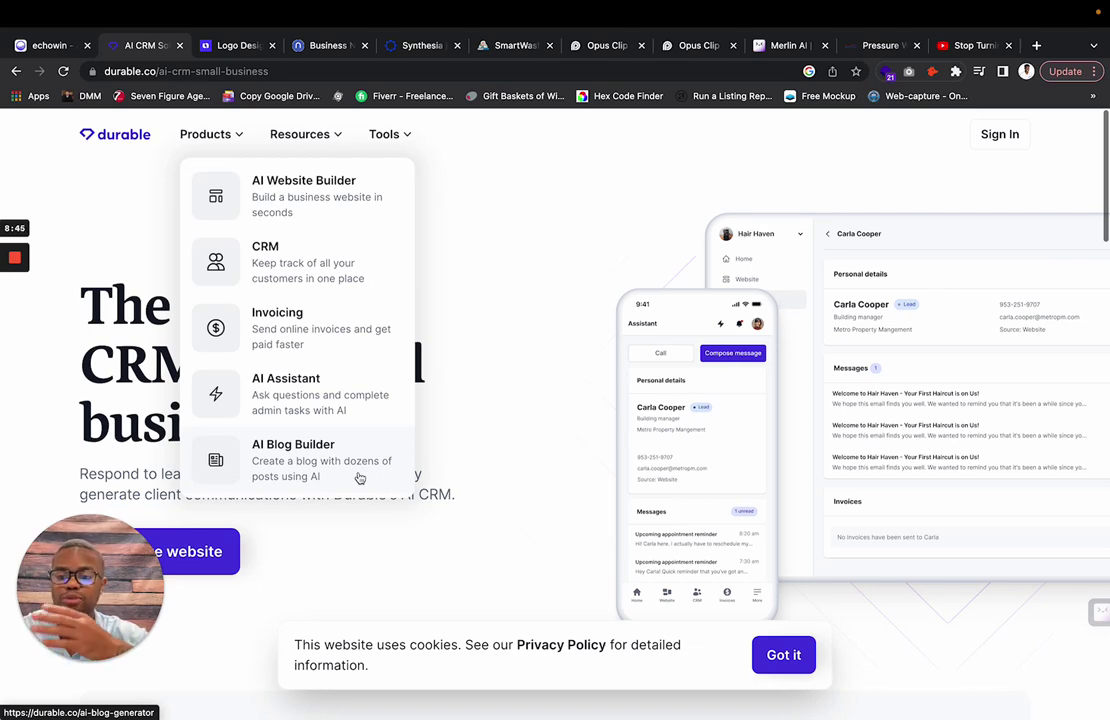
- Browse Durable's Invoicing product page, then go back to the Durable home page
left_click(365, 331)
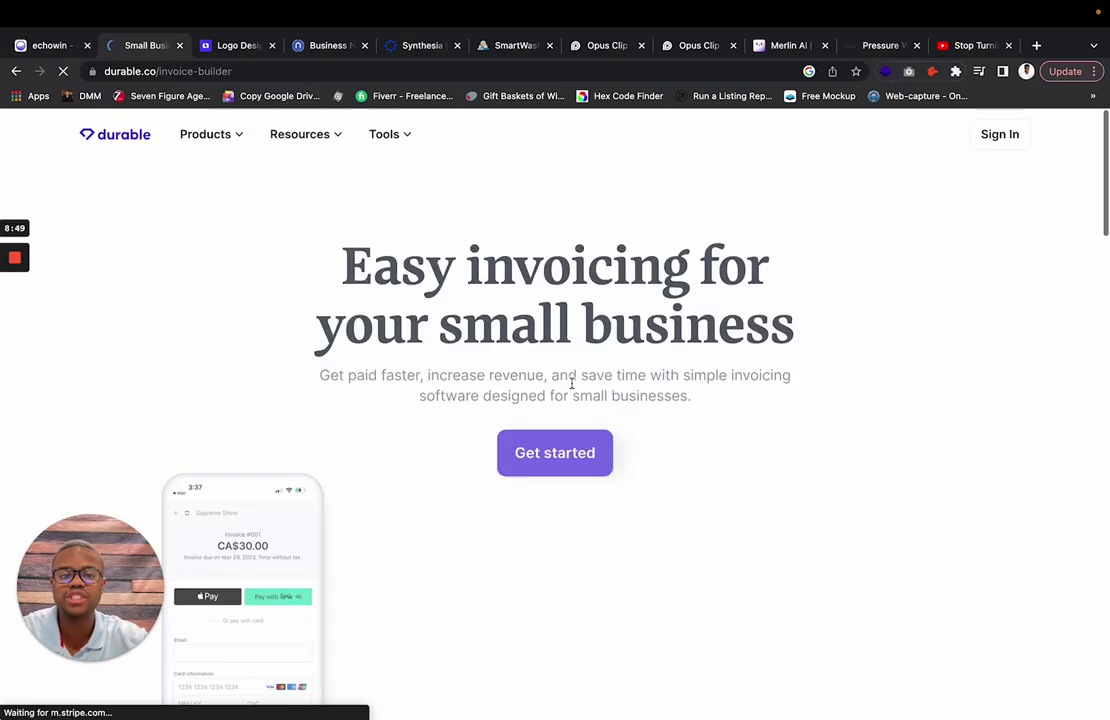
scroll(575, 387, "down", 10)
scroll(573, 388, "up", 10)
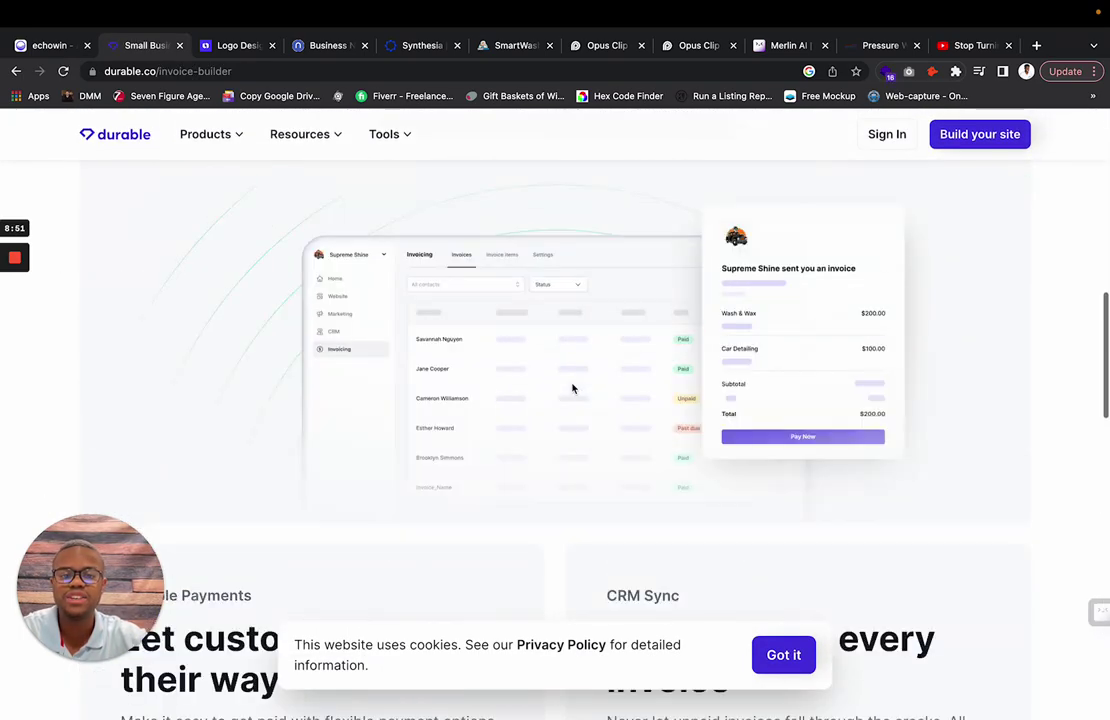
scroll(573, 388, "up", 6)
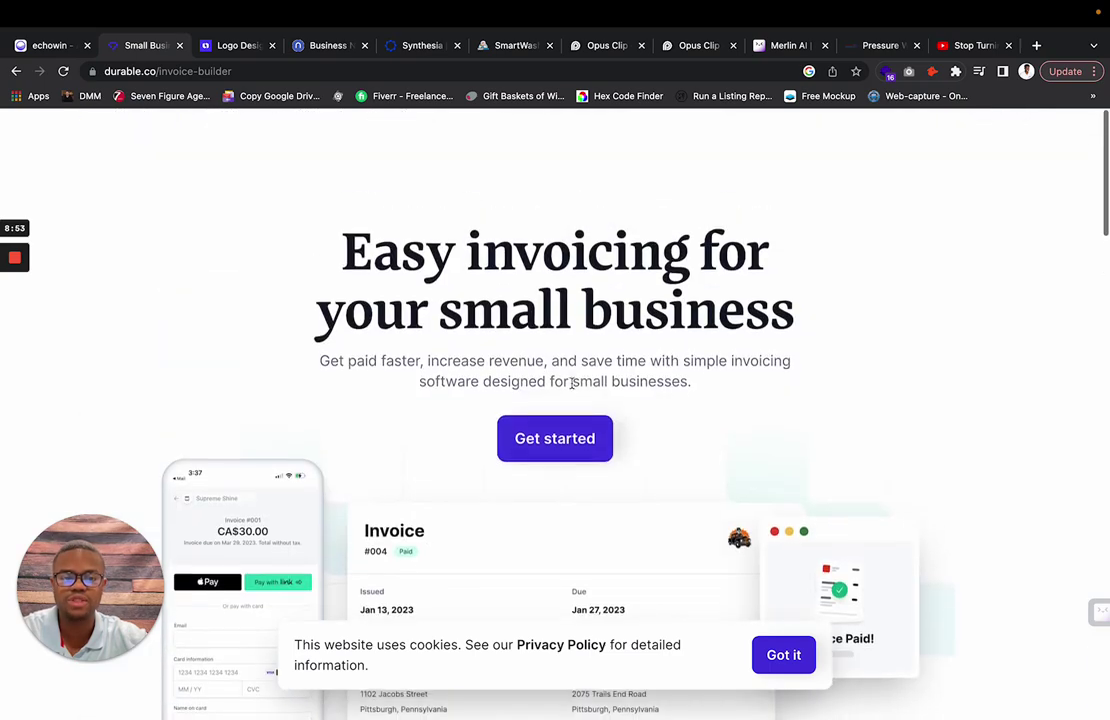
scroll(573, 388, "down", 3)
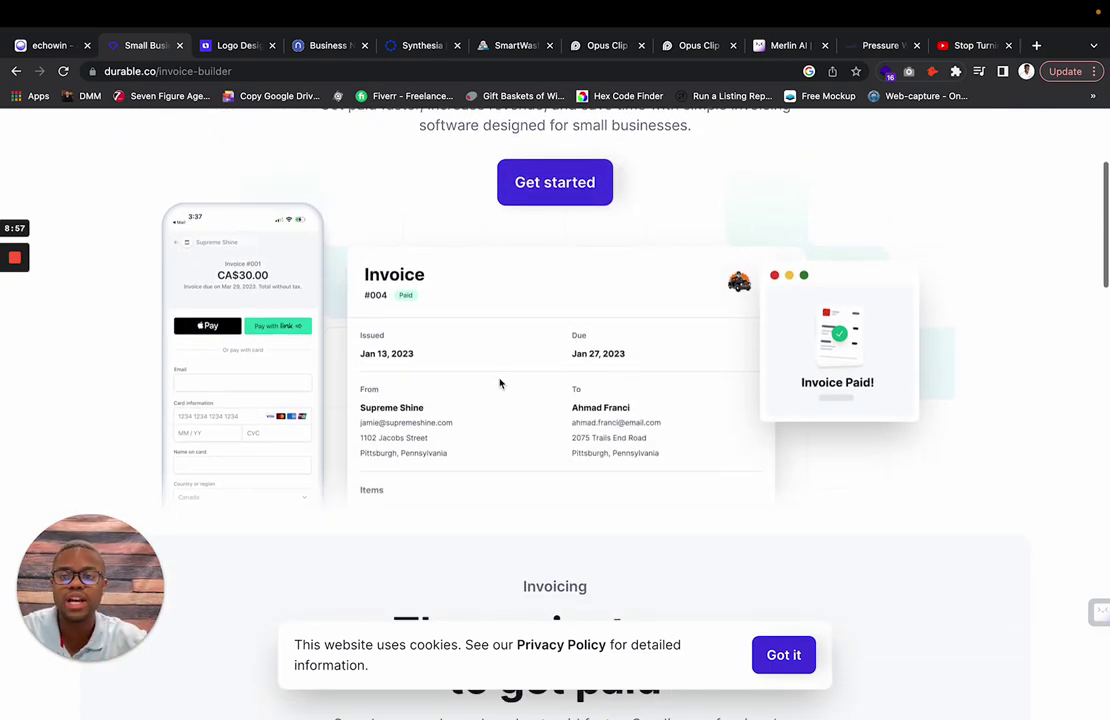
scroll(500, 383, "up", 5)
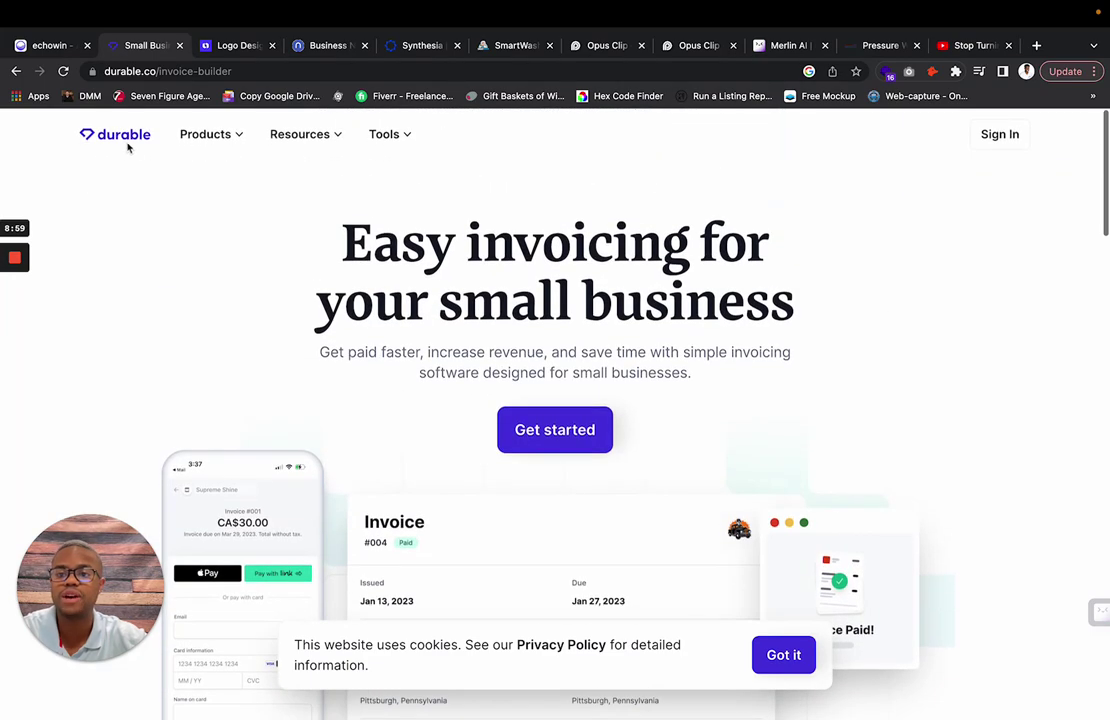
left_click(127, 140)
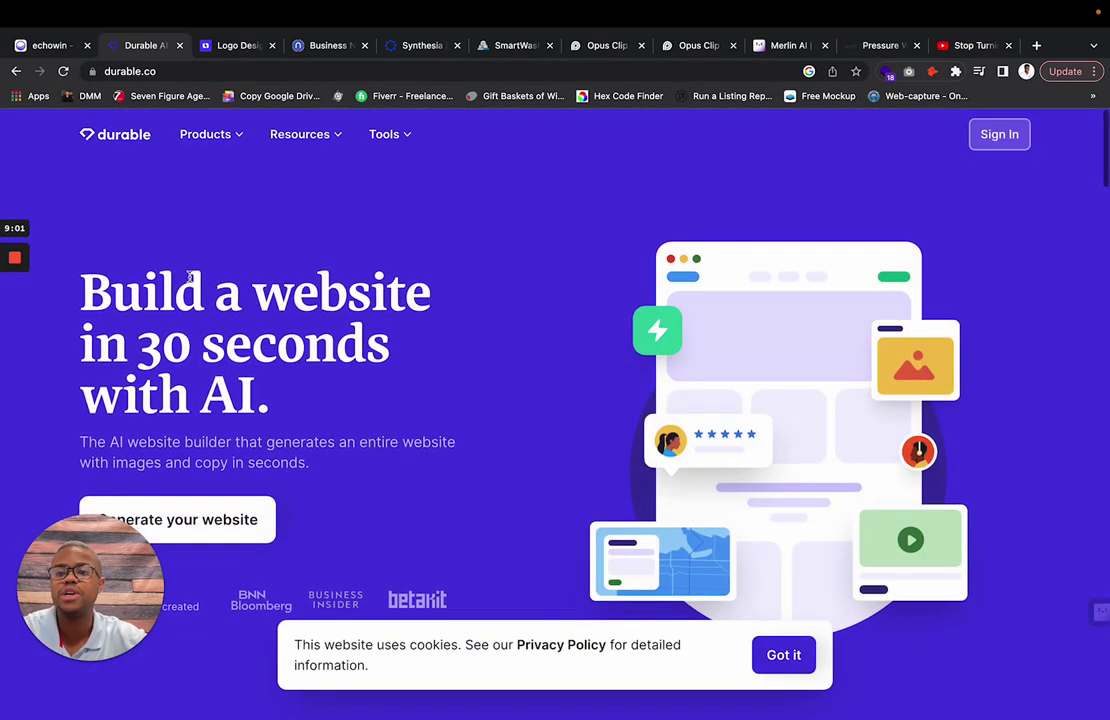
- Switch to Looka's logo homepage, look over its tagline and content, and open the company name suggestions
left_click(220, 45)
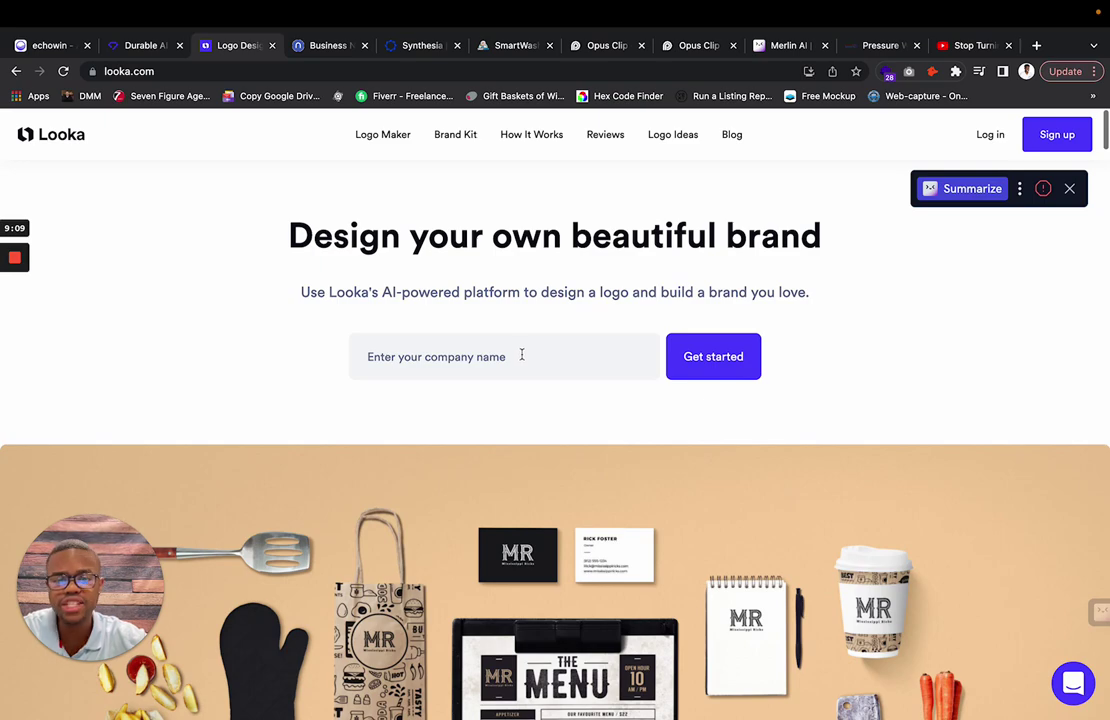
triple_click(571, 300)
triple_click(567, 299)
left_click(569, 297)
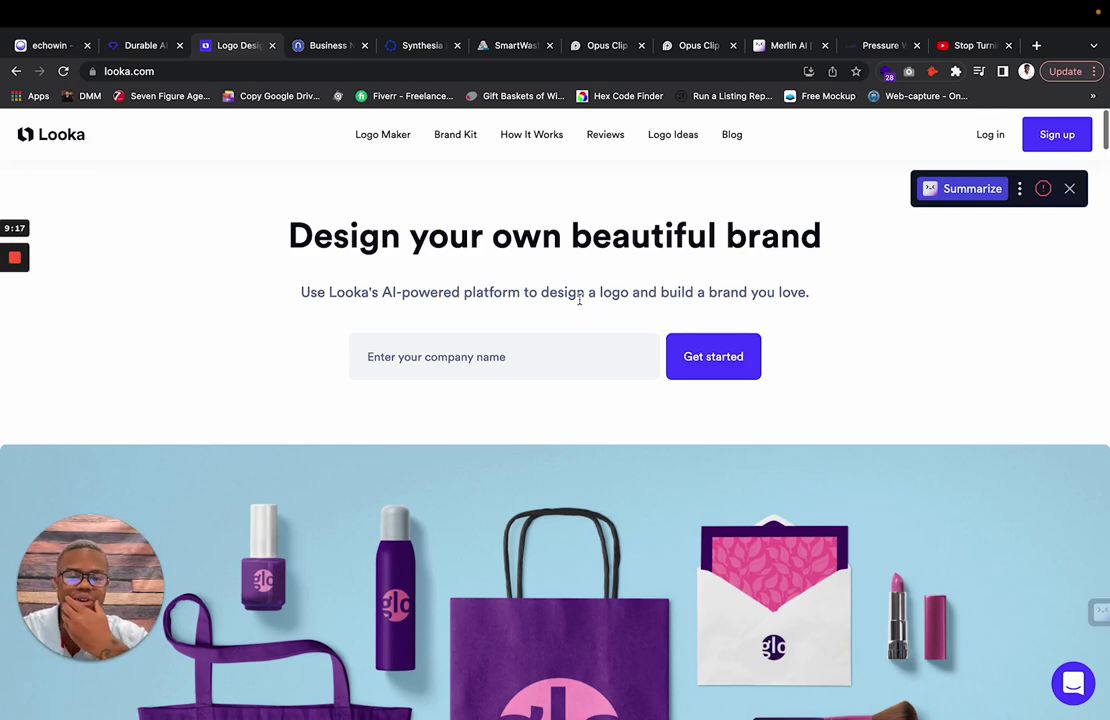
scroll(579, 299, "down", 20)
scroll(579, 299, "down", 20)
scroll(579, 299, "up", 20)
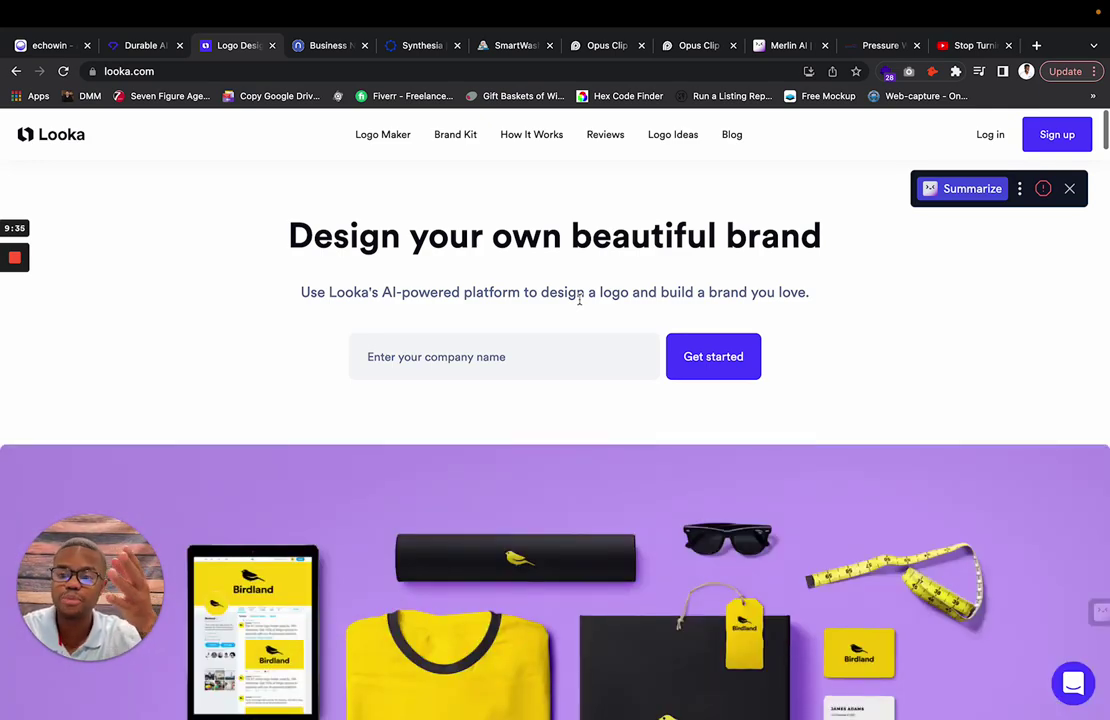
left_click(496, 372)
- Start a logo for 'Pressure Washing Marketing Pros' and set the industry to Home Improvement
left_click(503, 395)
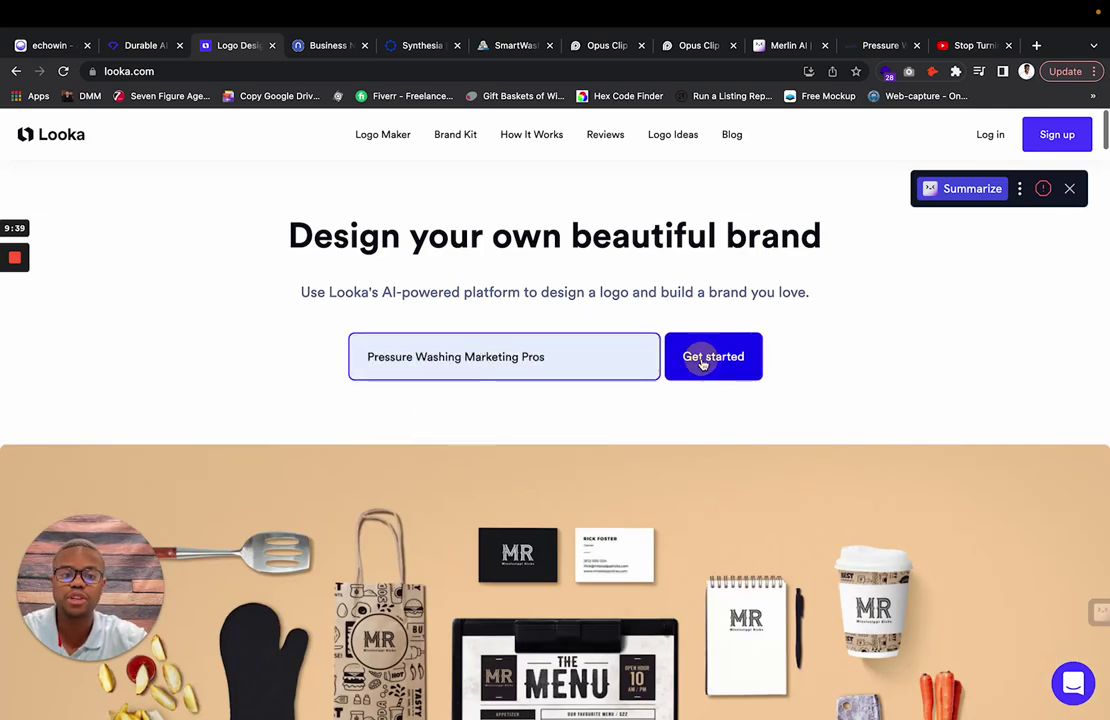
left_click(706, 357)
left_click(663, 330)
type("pres")
key("BackSpace")
key("BackSpace")
key("BackSpace")
key("BackSpace")
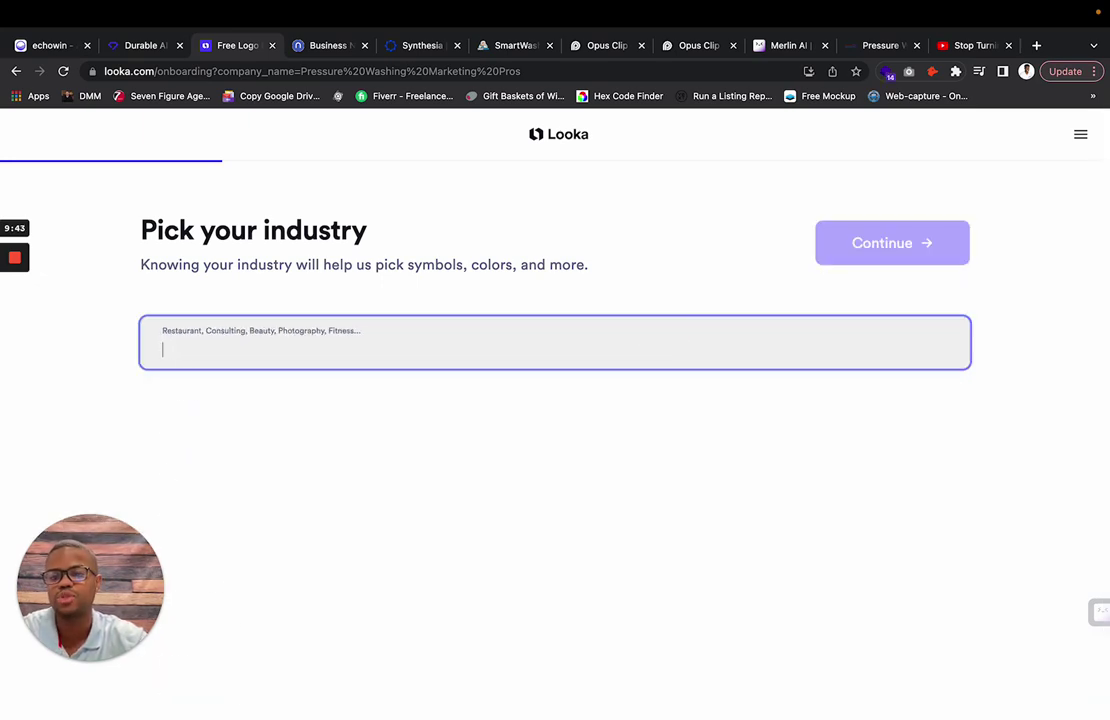
type("home impr")
left_click(456, 397)
left_click(892, 243)
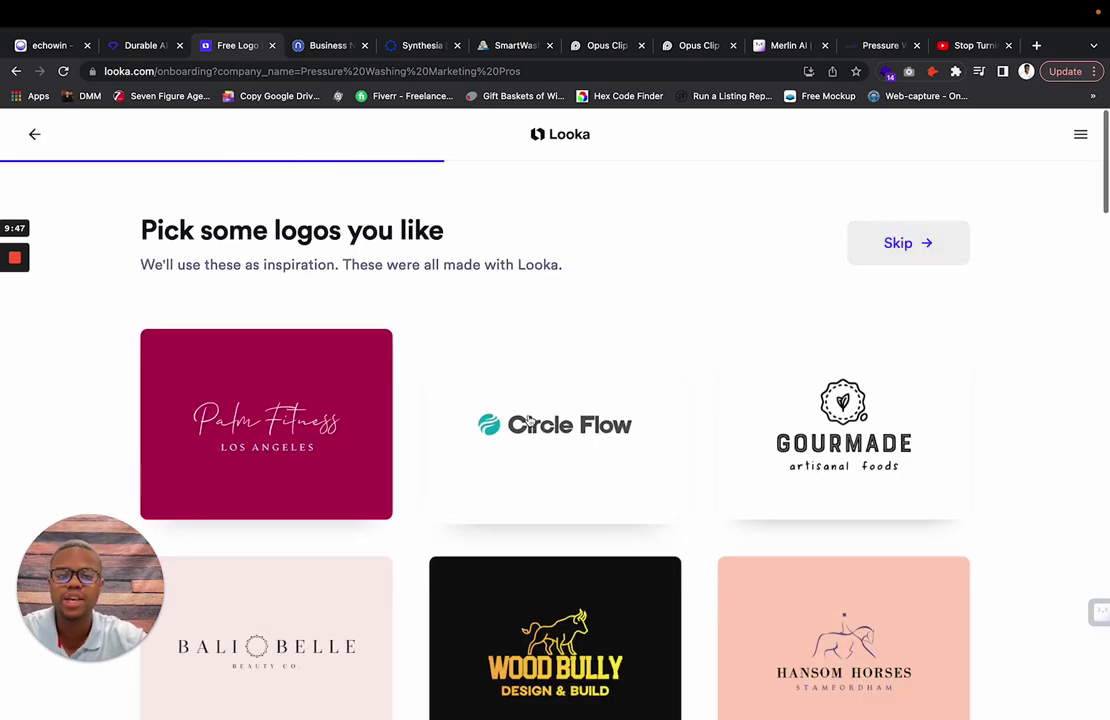
- Like the Wood Bully, New Sequence and one more logo in the inspiration grid
scroll(530, 421, "down", 2)
scroll(530, 421, "down", 1)
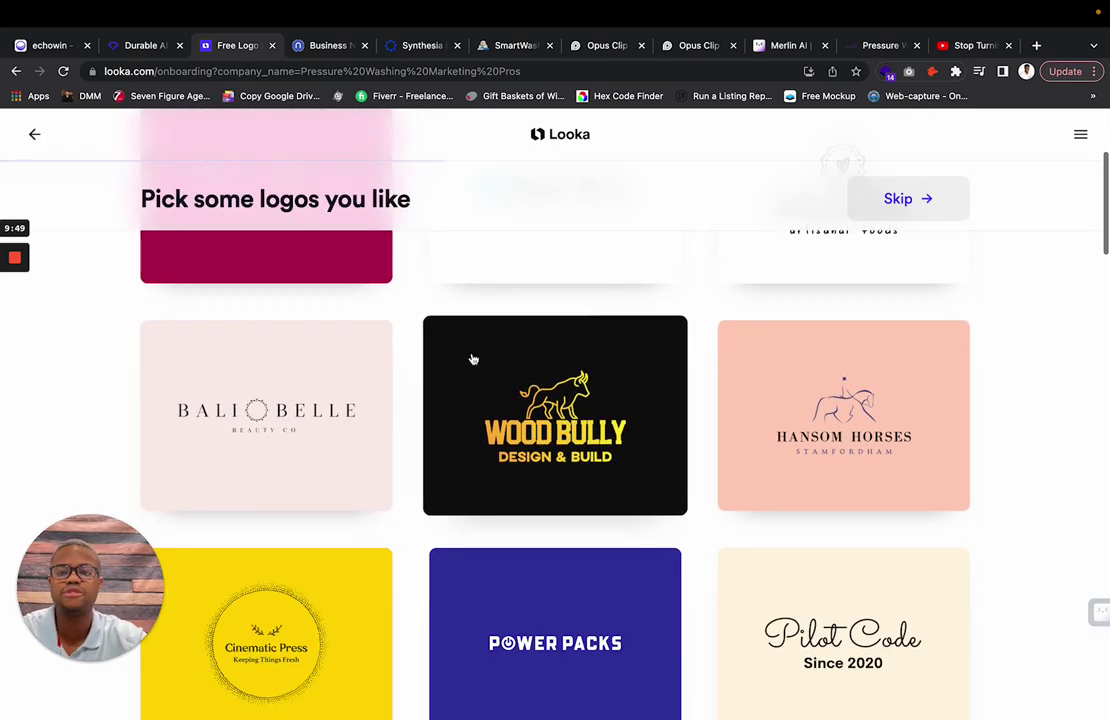
scroll(471, 359, "up", 5)
left_click(548, 600)
scroll(545, 607, "down", 10)
scroll(546, 608, "down", 1)
left_click(578, 578)
scroll(578, 578, "down", 10)
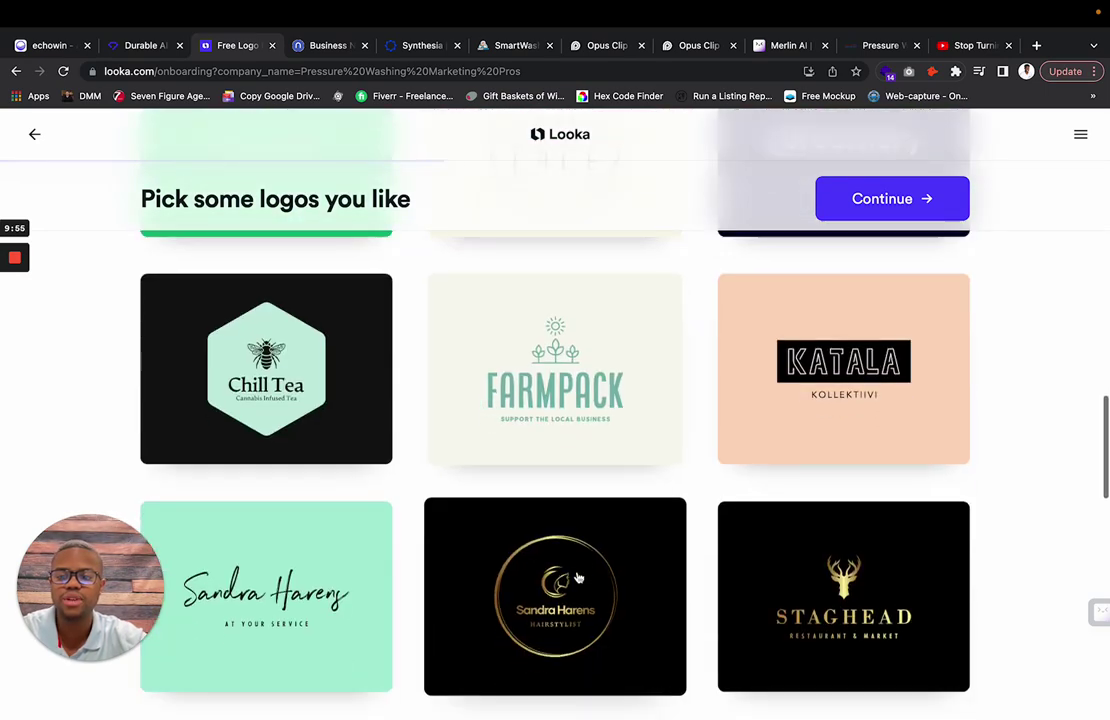
scroll(578, 578, "down", 8)
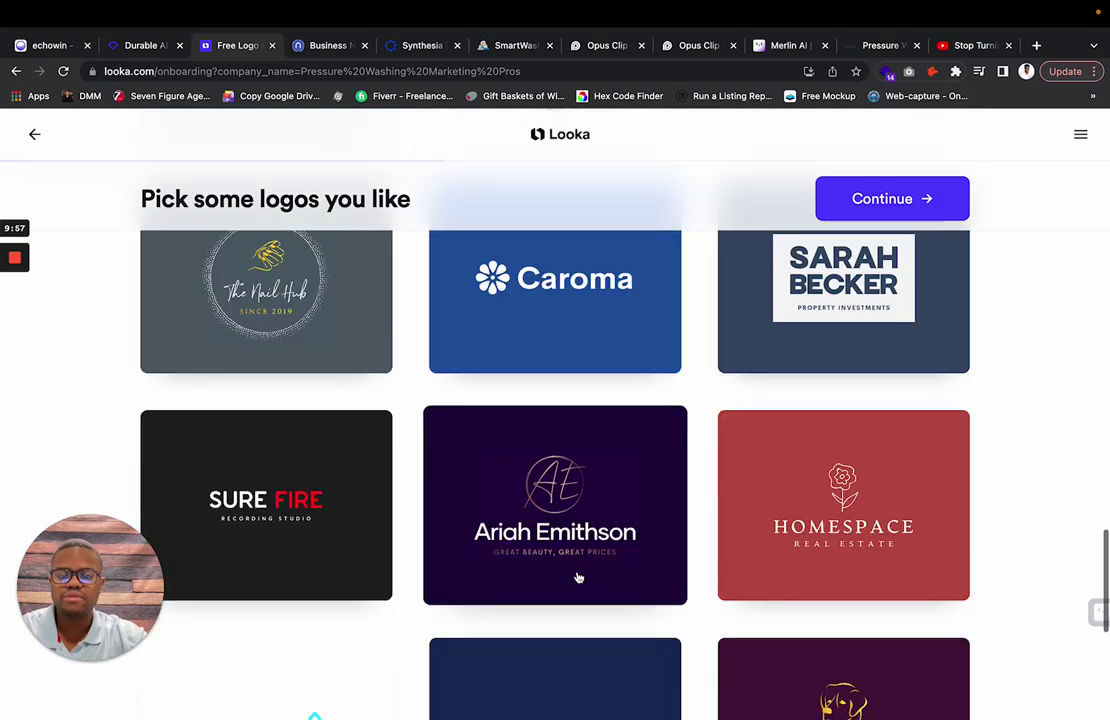
scroll(578, 578, "down", 3)
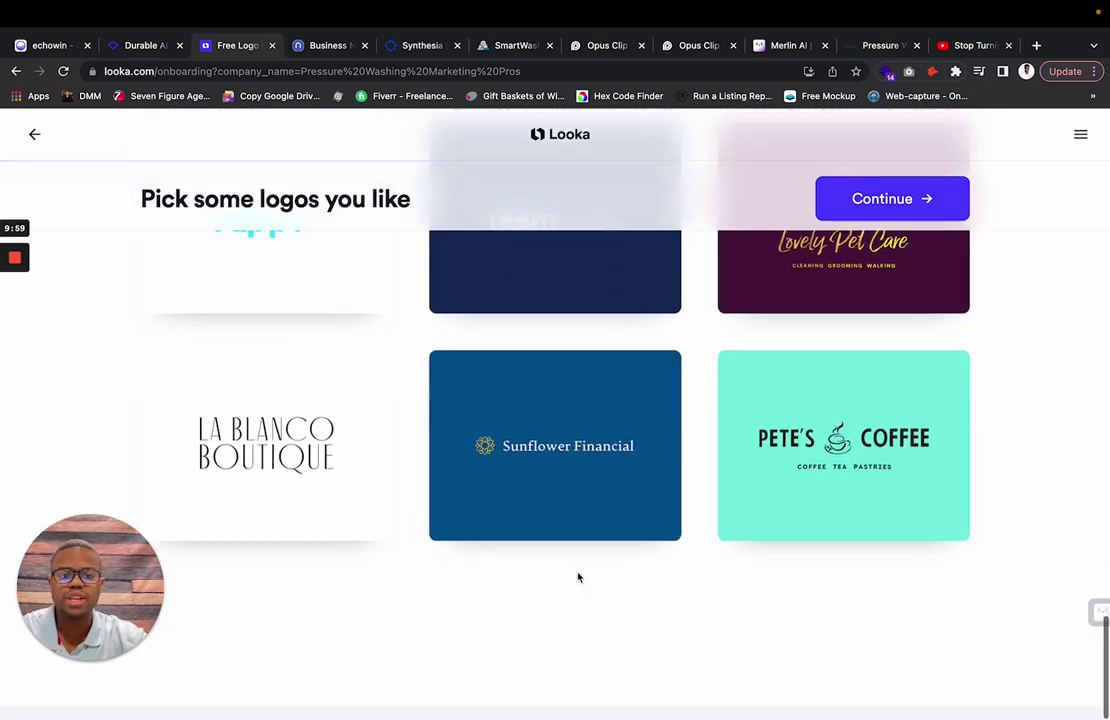
scroll(578, 577, "up", 2)
scroll(578, 577, "down", 3)
scroll(578, 577, "up", 3)
scroll(578, 577, "up", 10)
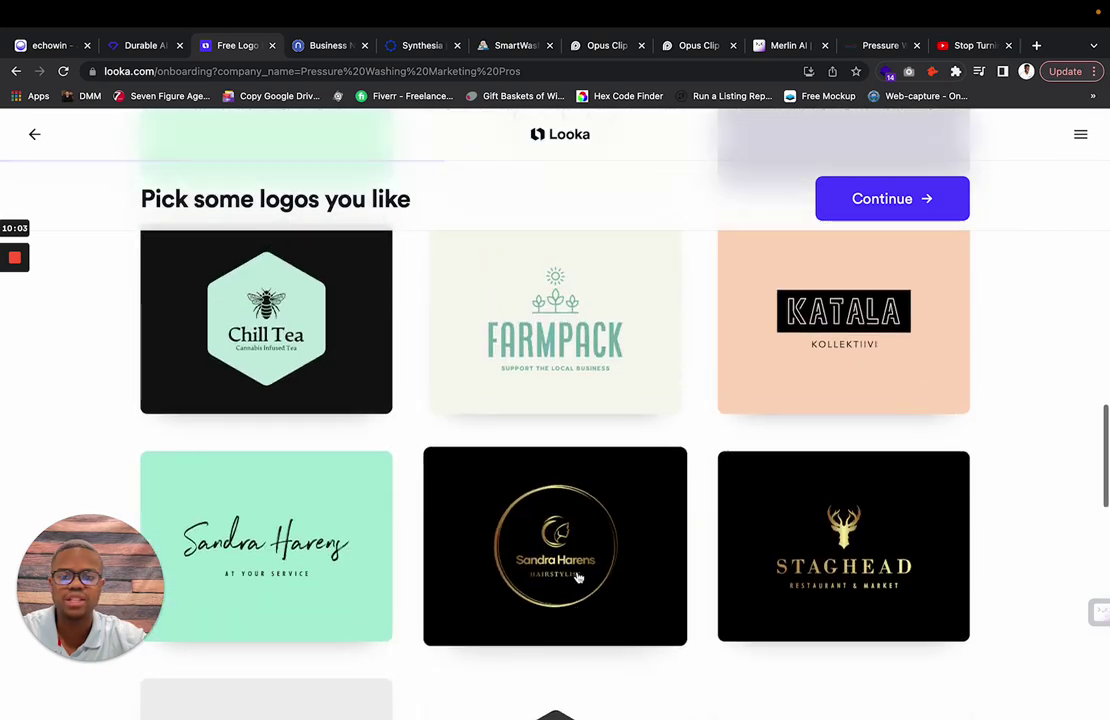
scroll(578, 577, "up", 6)
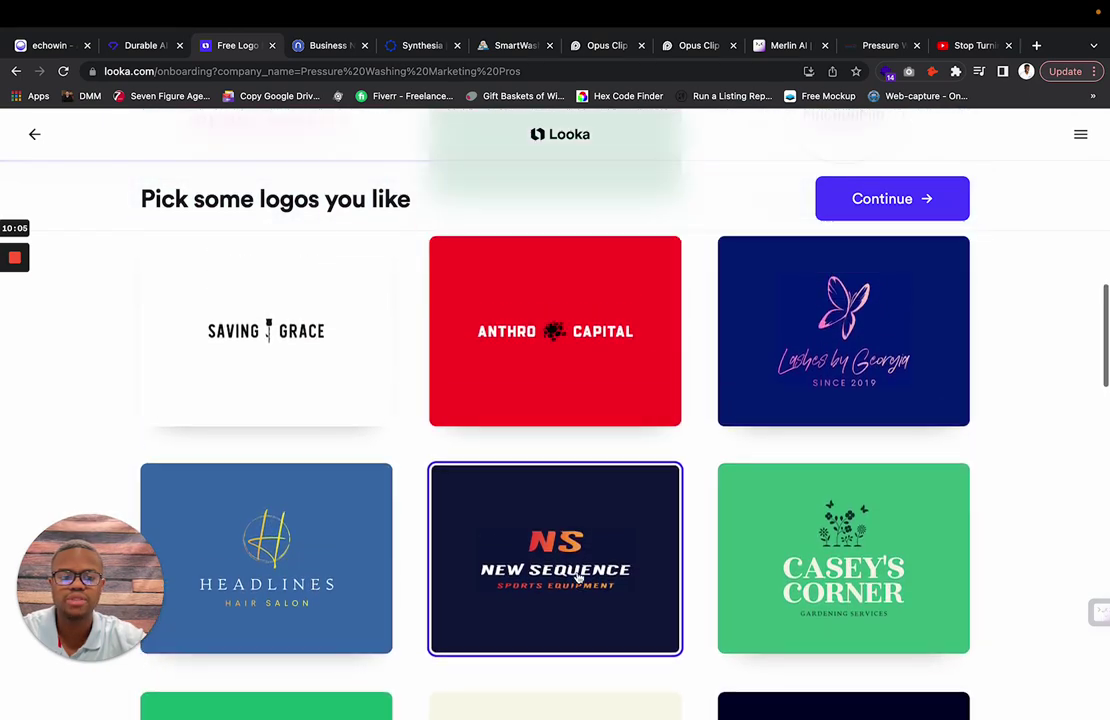
scroll(578, 577, "down", 2)
left_click(823, 639)
scroll(632, 494, "up", 3)
scroll(632, 494, "up", 8)
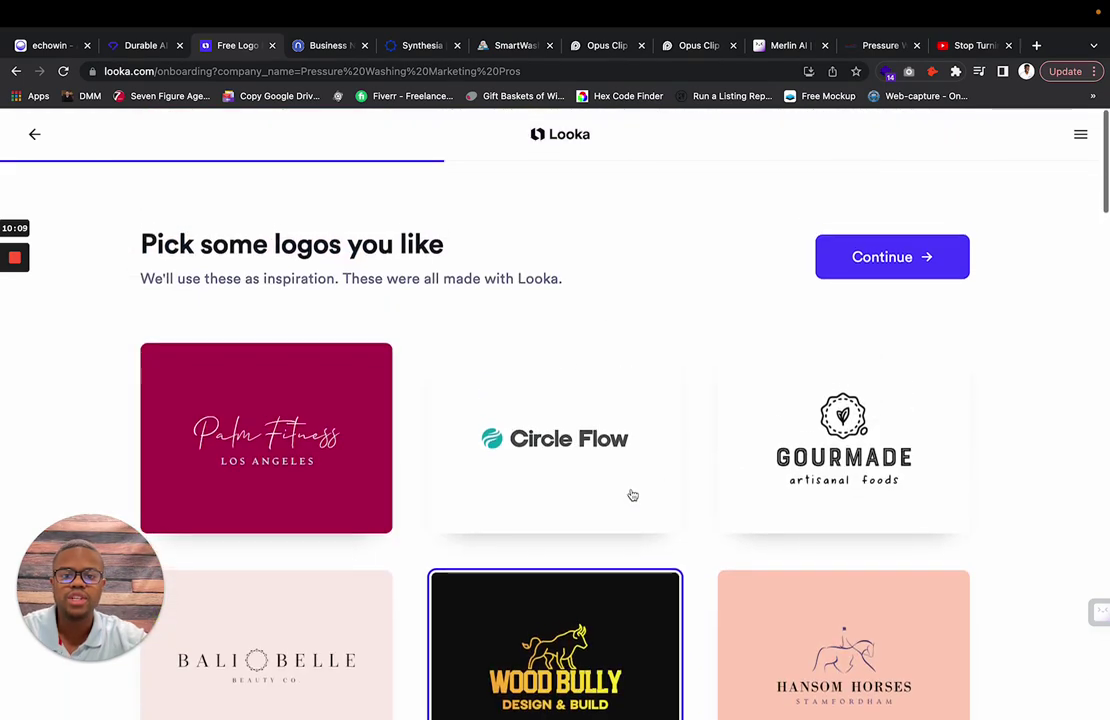
- Choose blue and red as the logo colours
left_click(909, 255)
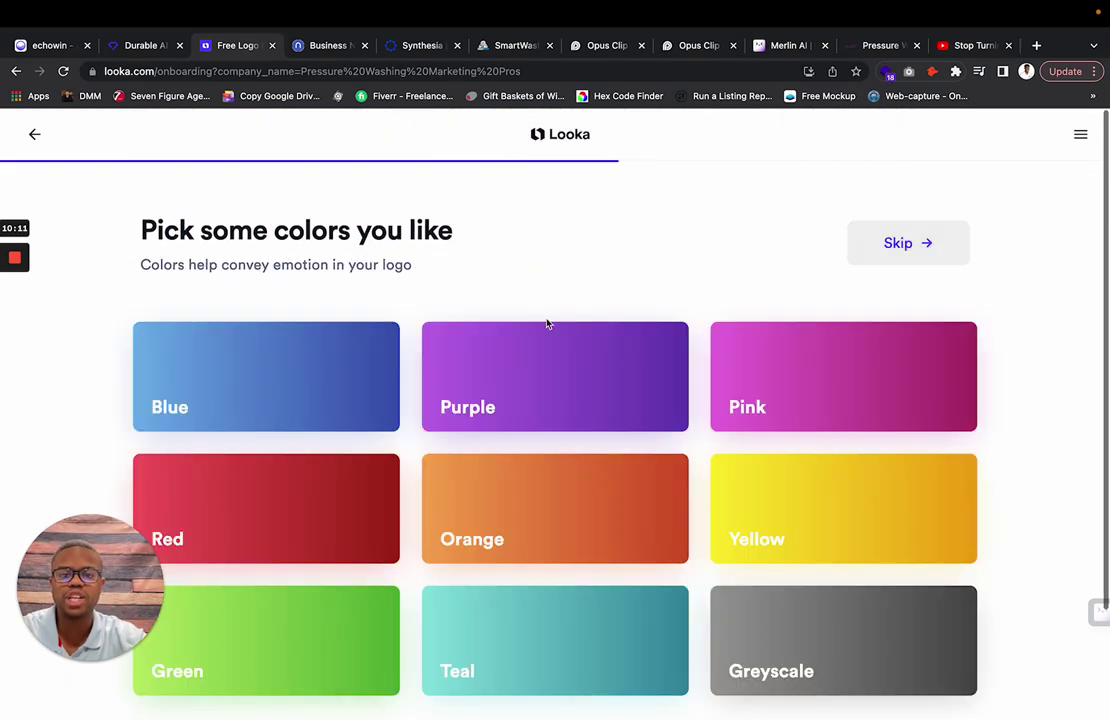
left_click(292, 390)
left_click(290, 524)
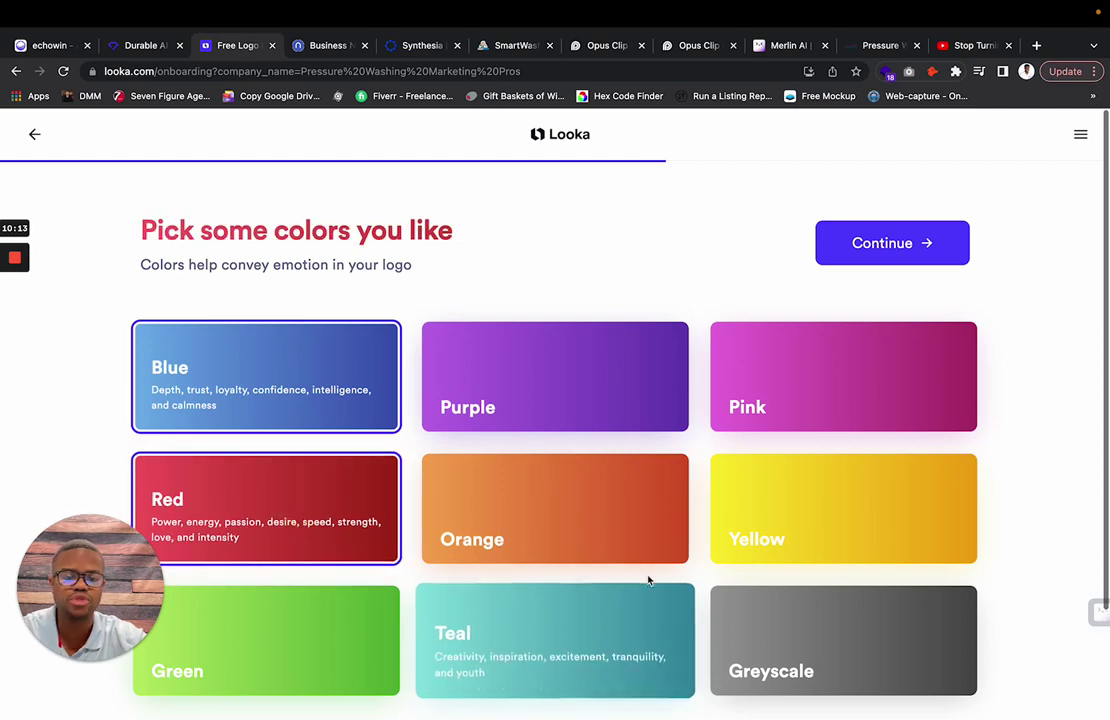
scroll(648, 580, "down", 3)
scroll(612, 366, "up", 3)
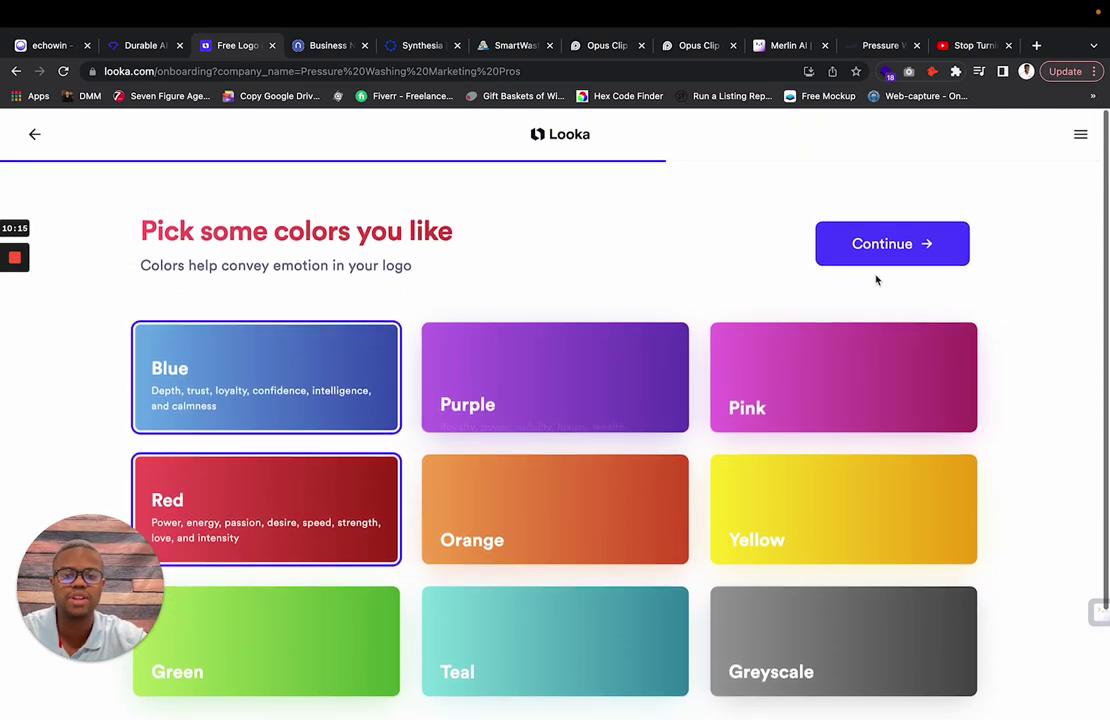
- Change the company name to 'Pressure Washing Pros'
left_click(884, 255)
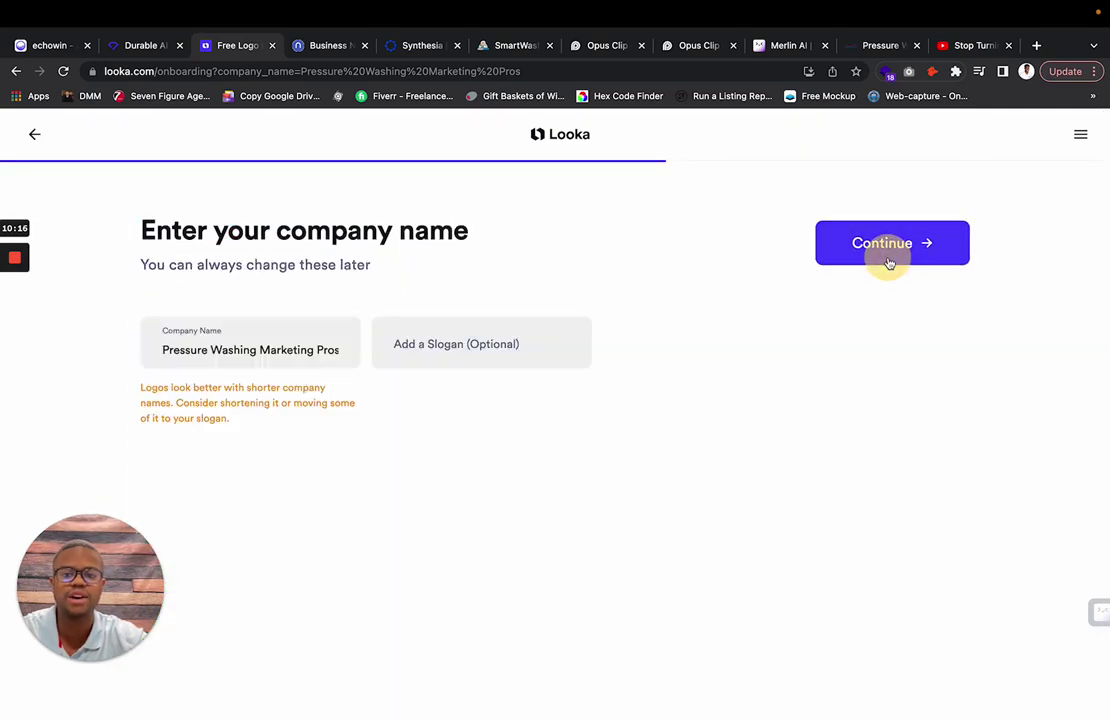
triple_click(277, 359)
type("Pressu")
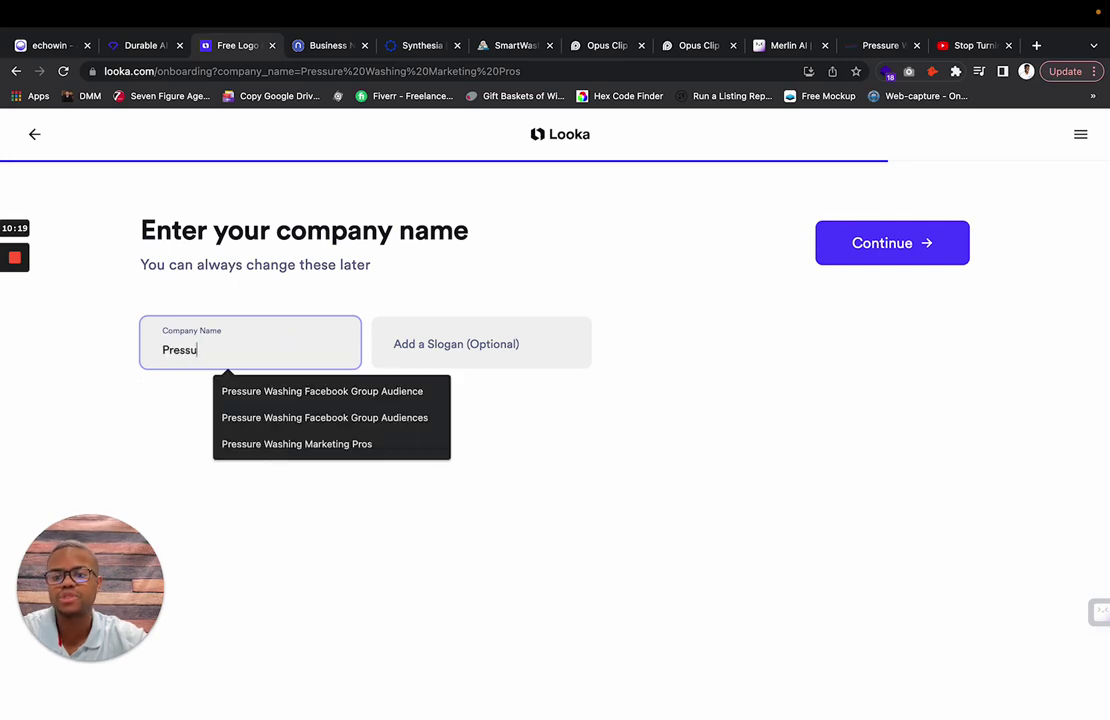
type("re Wasing")
key("BackSpace")
type("hing Pro")
triple_click(334, 396)
left_click(510, 361)
- Pick Home Improvement and Excellence as symbol types and generate the logos
left_click(888, 257)
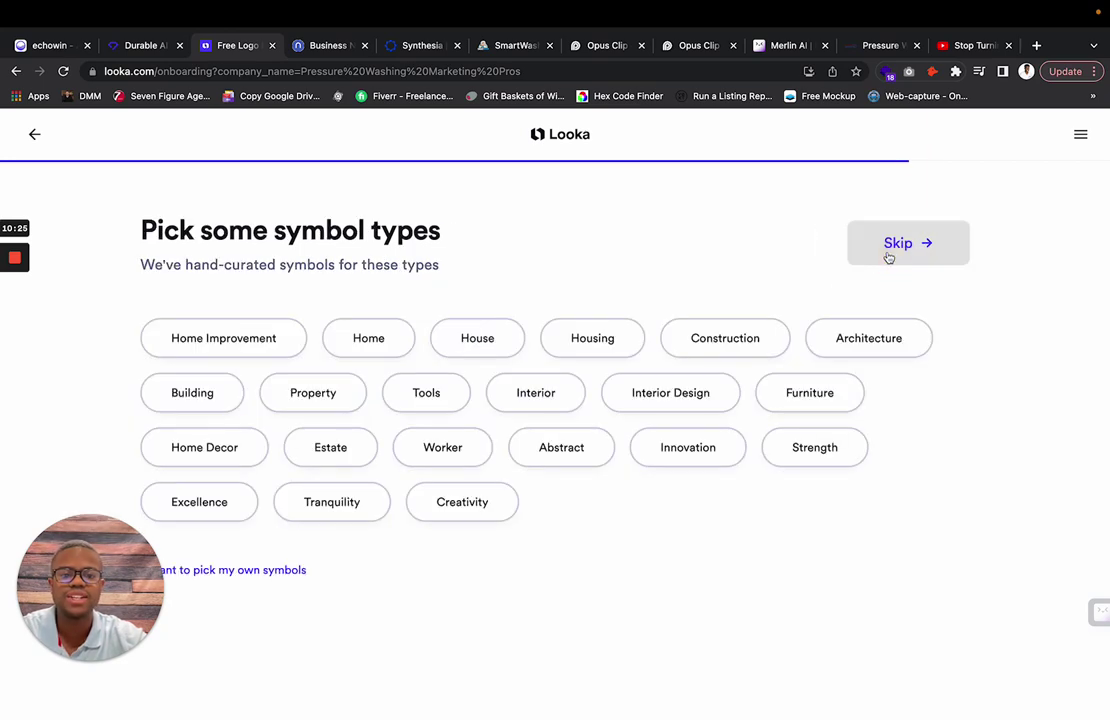
left_click(243, 341)
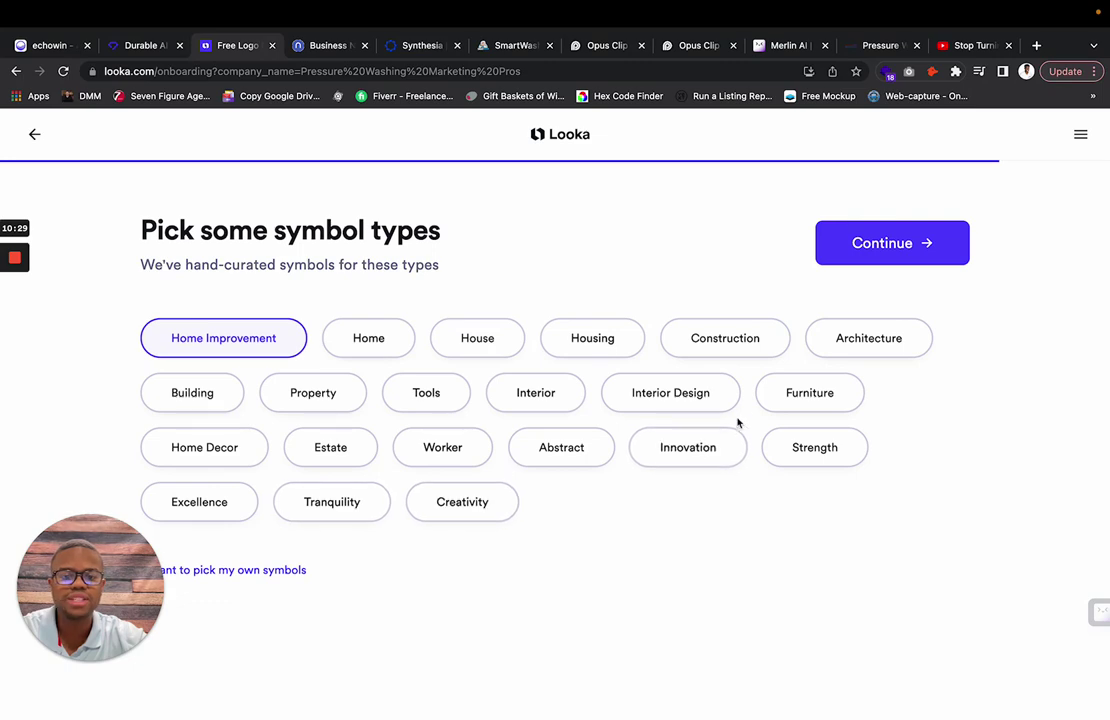
left_click(203, 500)
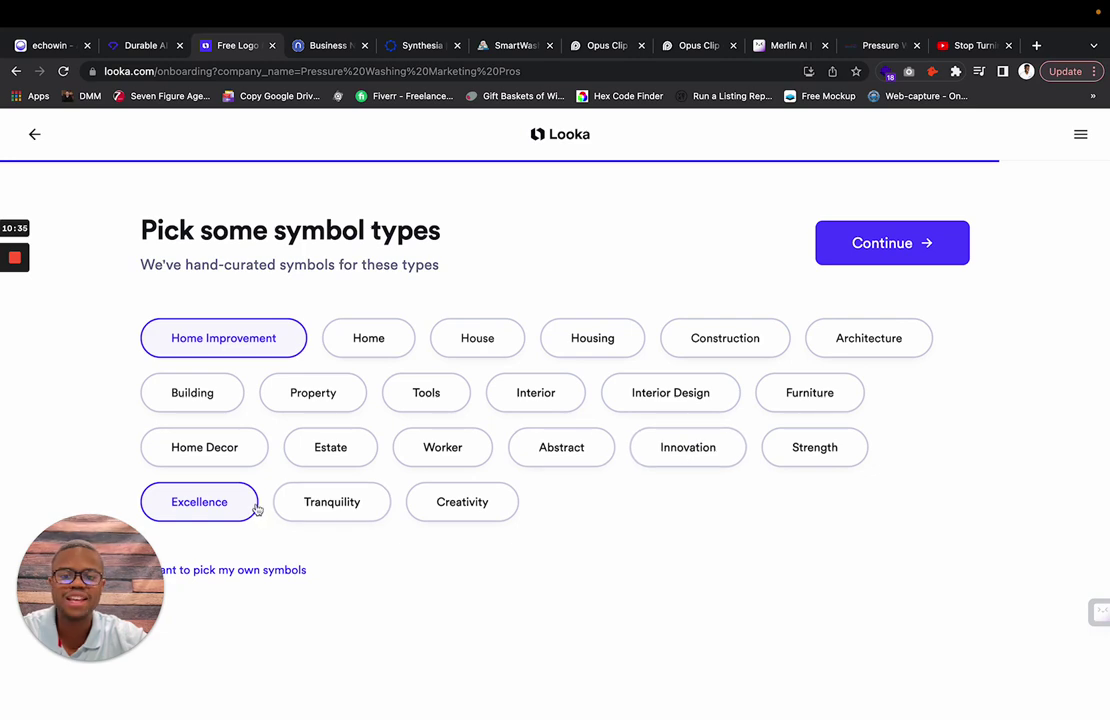
left_click(860, 258)
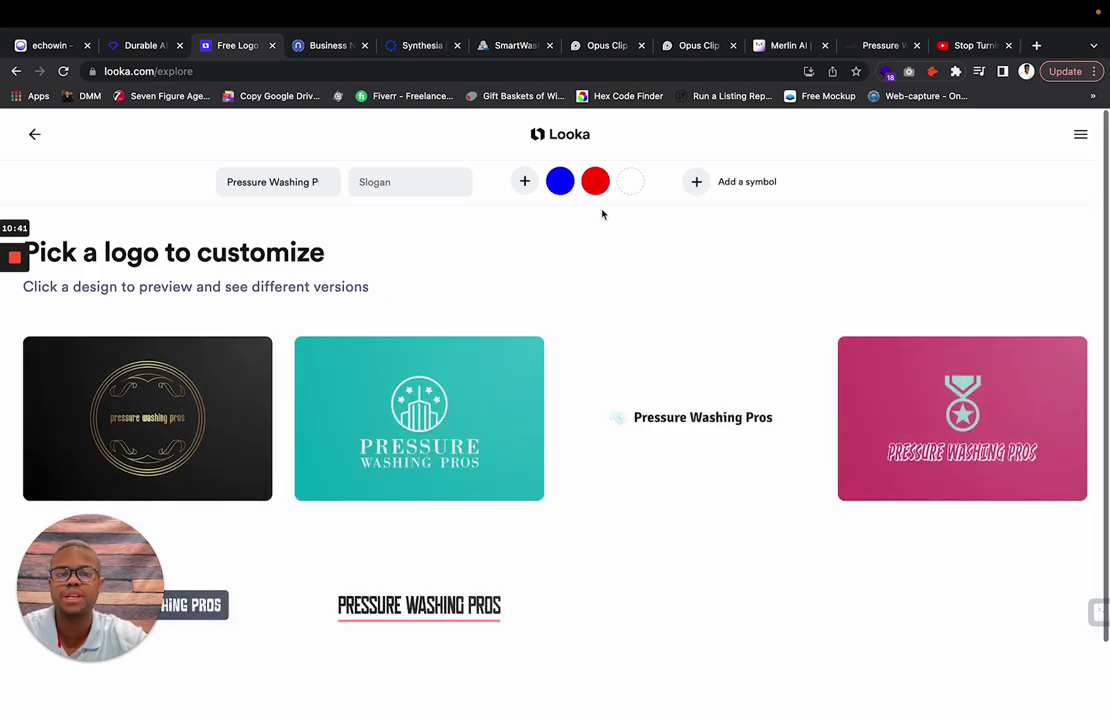
- Search symbols for 'pressure washing', then go back and choose to pick your own symbols
left_click(724, 184)
left_click(728, 184)
left_click(733, 183)
left_click(742, 238)
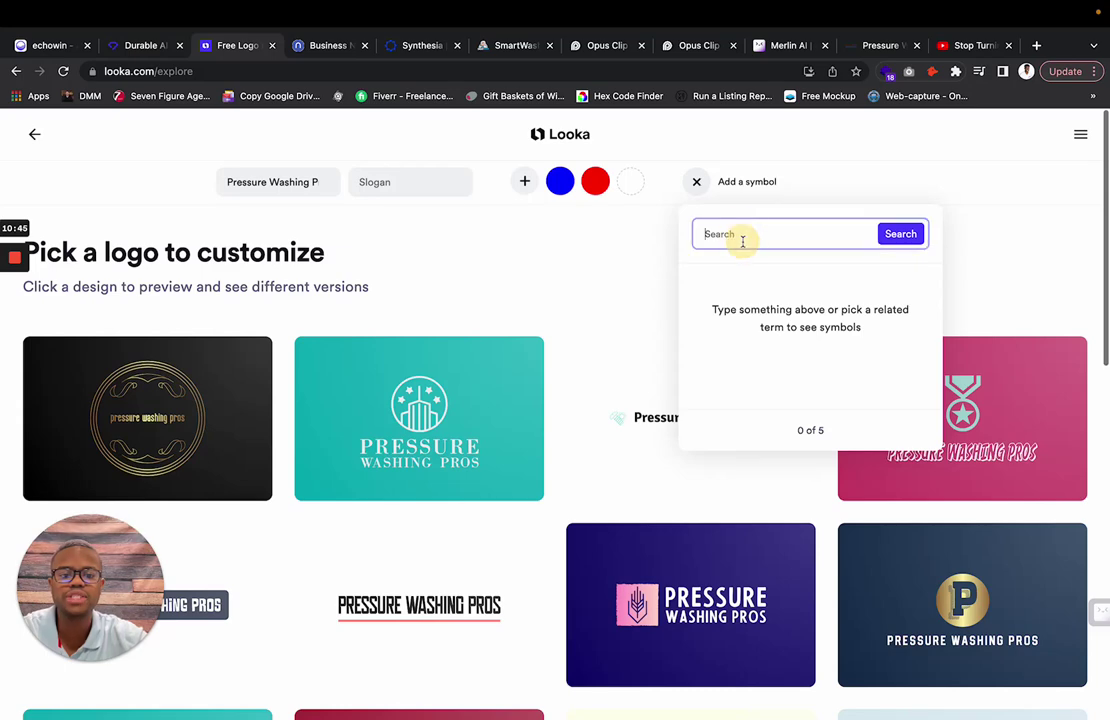
type("p")
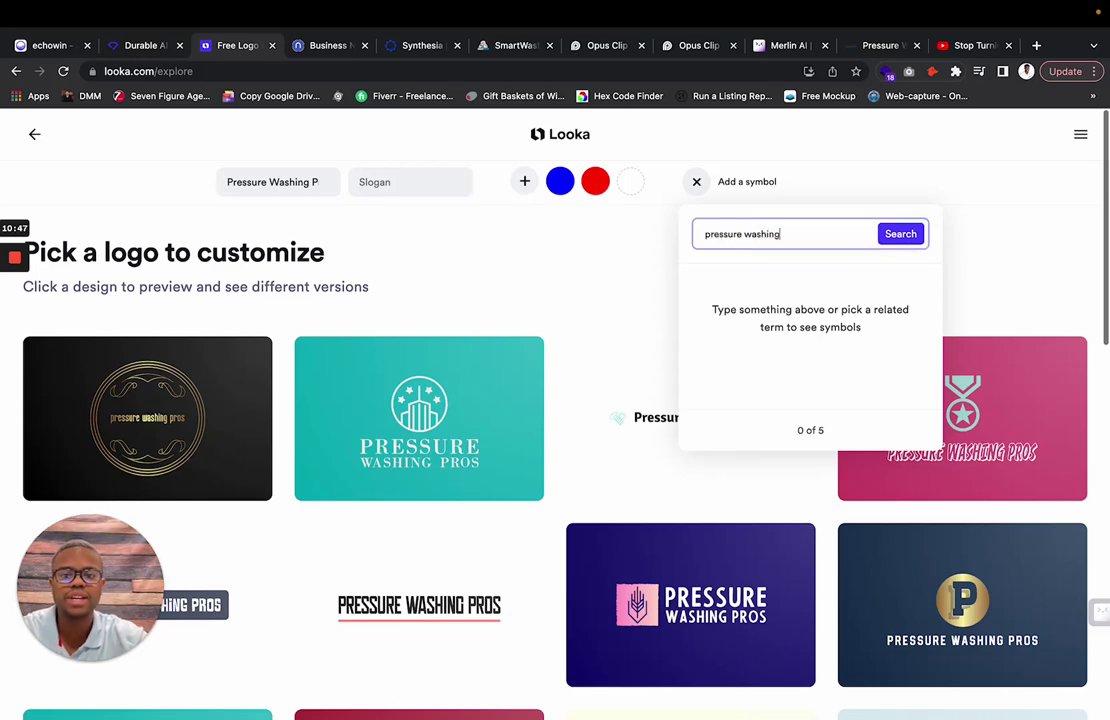
type("ressure washing")
key("Return")
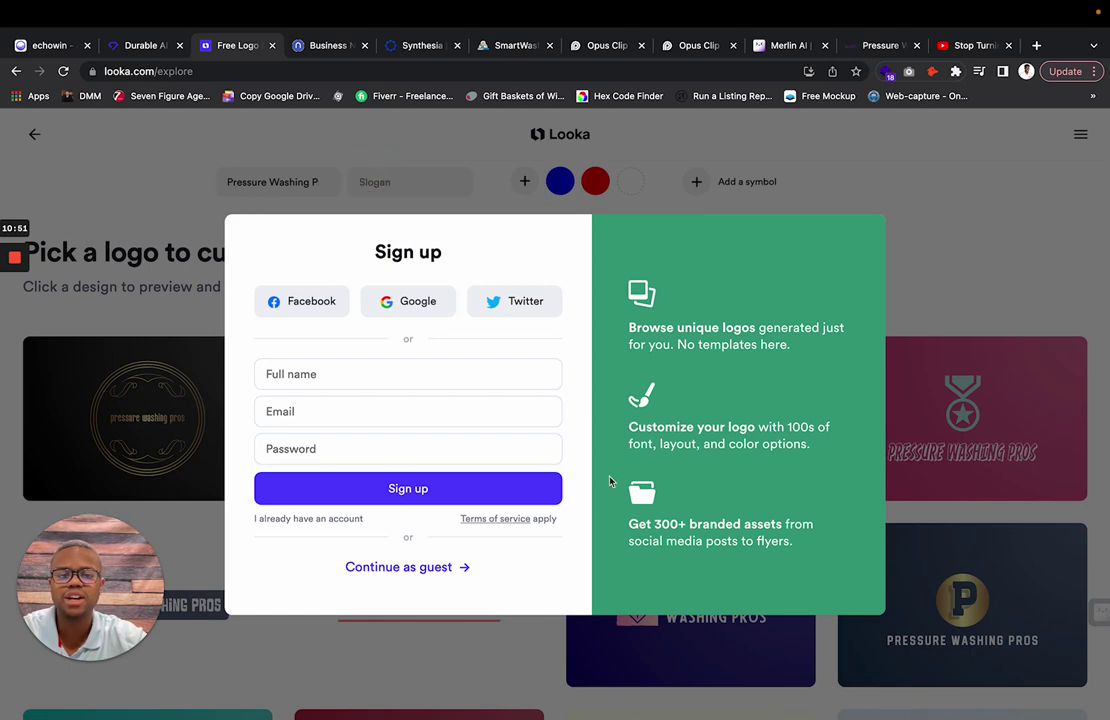
left_click(16, 71)
left_click(257, 569)
- Search 'pressure washing' and select the pressure-washer figure as the logo symbol
left_click(330, 353)
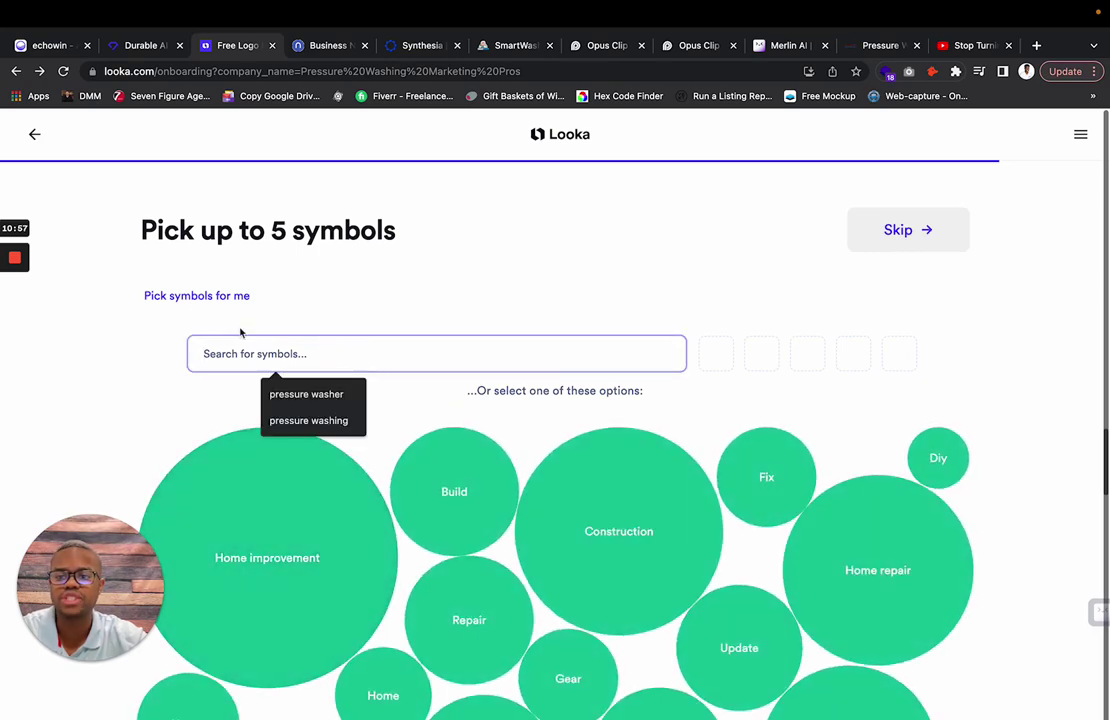
left_click(176, 295)
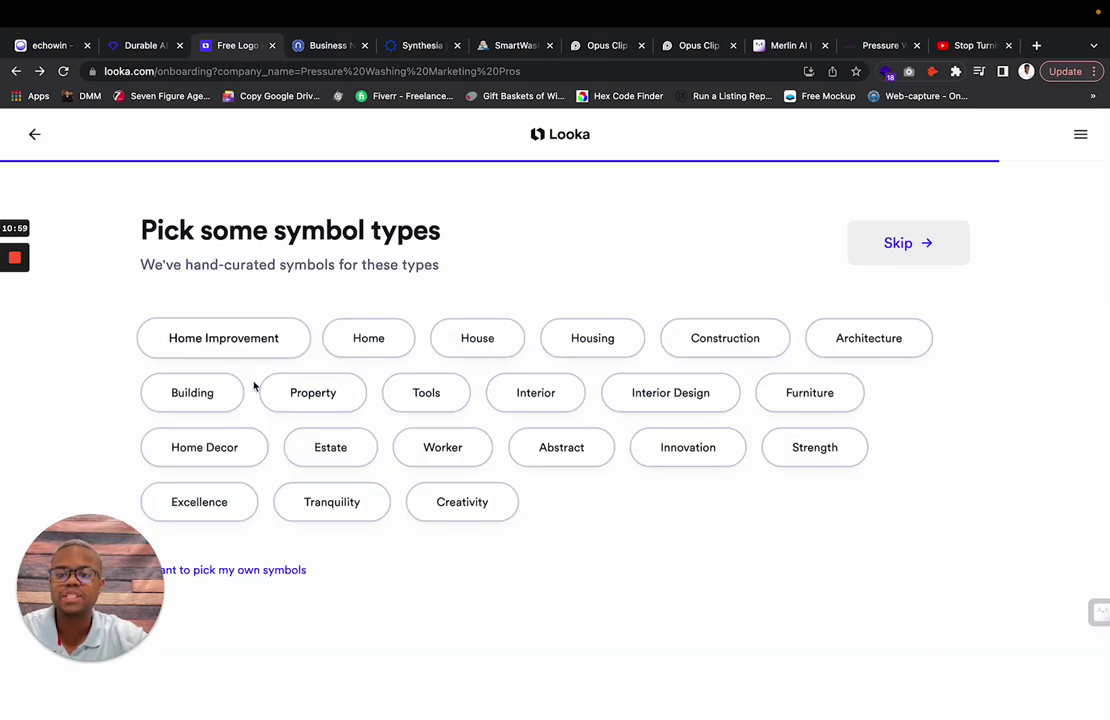
left_click(239, 573)
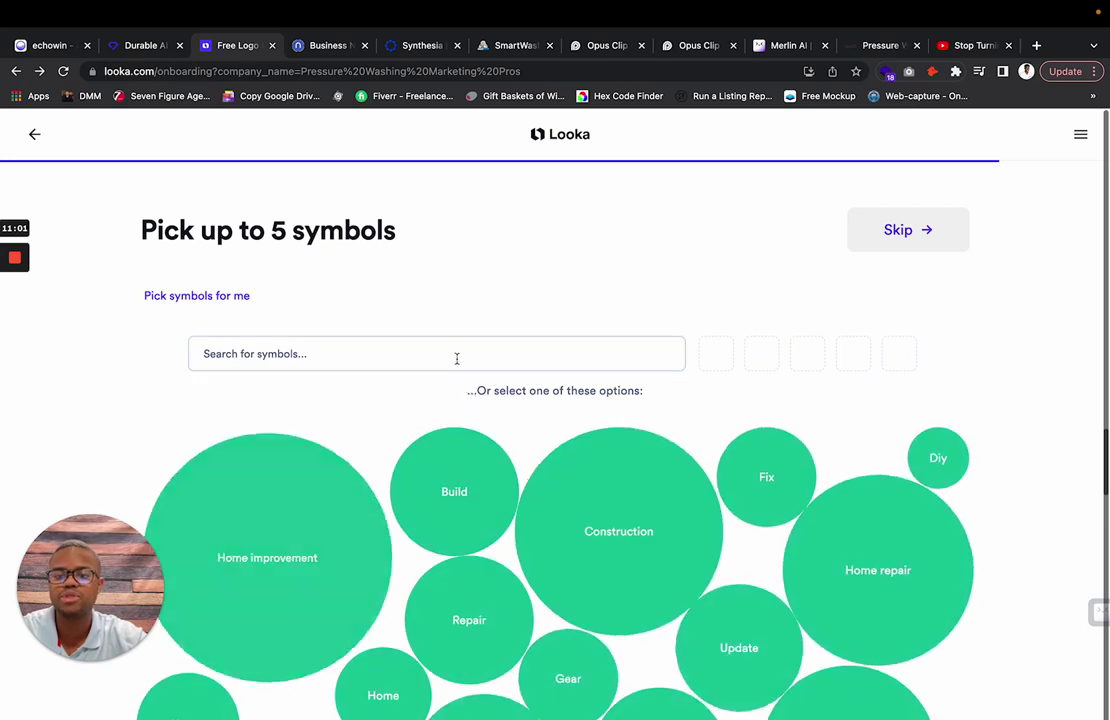
left_click(455, 353)
type("pressure washing")
left_click(652, 360)
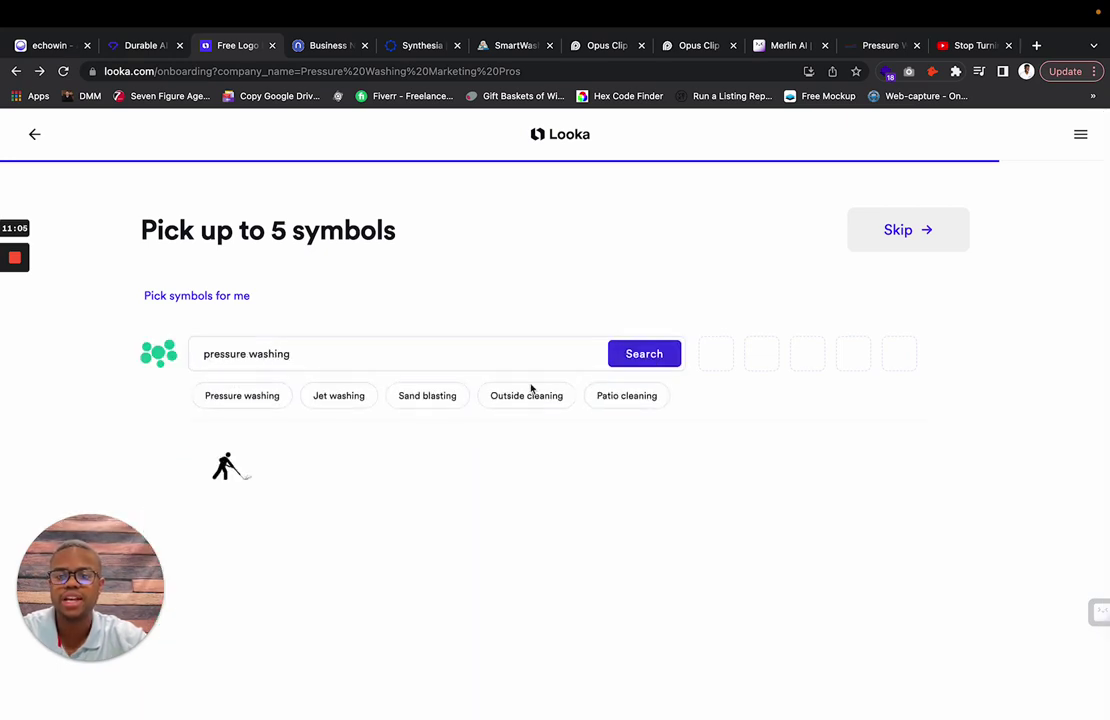
left_click(228, 462)
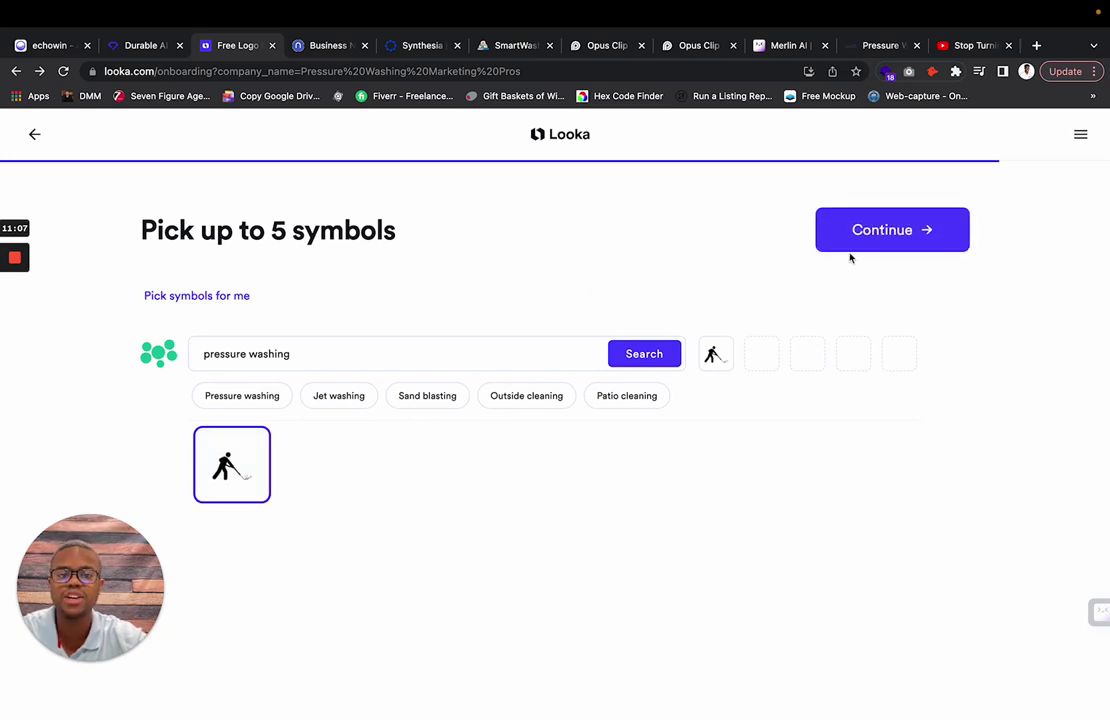
- Generate new logos with the pressure-washer symbol and browse the results
left_click(882, 234)
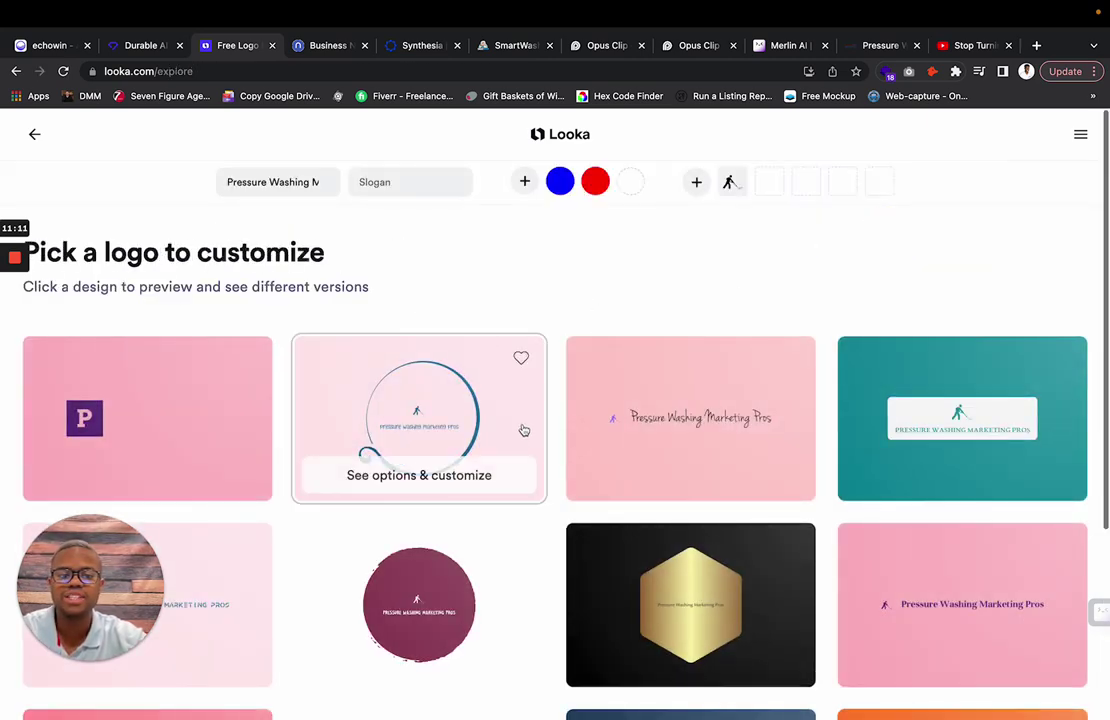
scroll(522, 430, "down", 1)
scroll(523, 430, "down", 2)
scroll(523, 436, "up", 3)
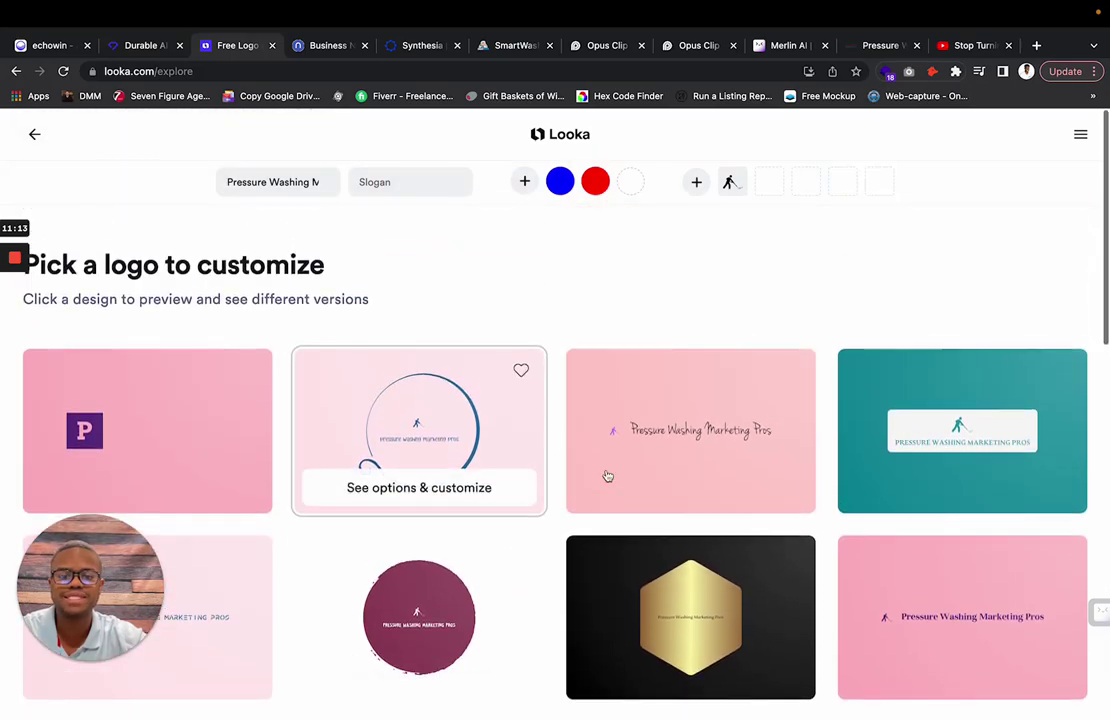
scroll(617, 496, "down", 3)
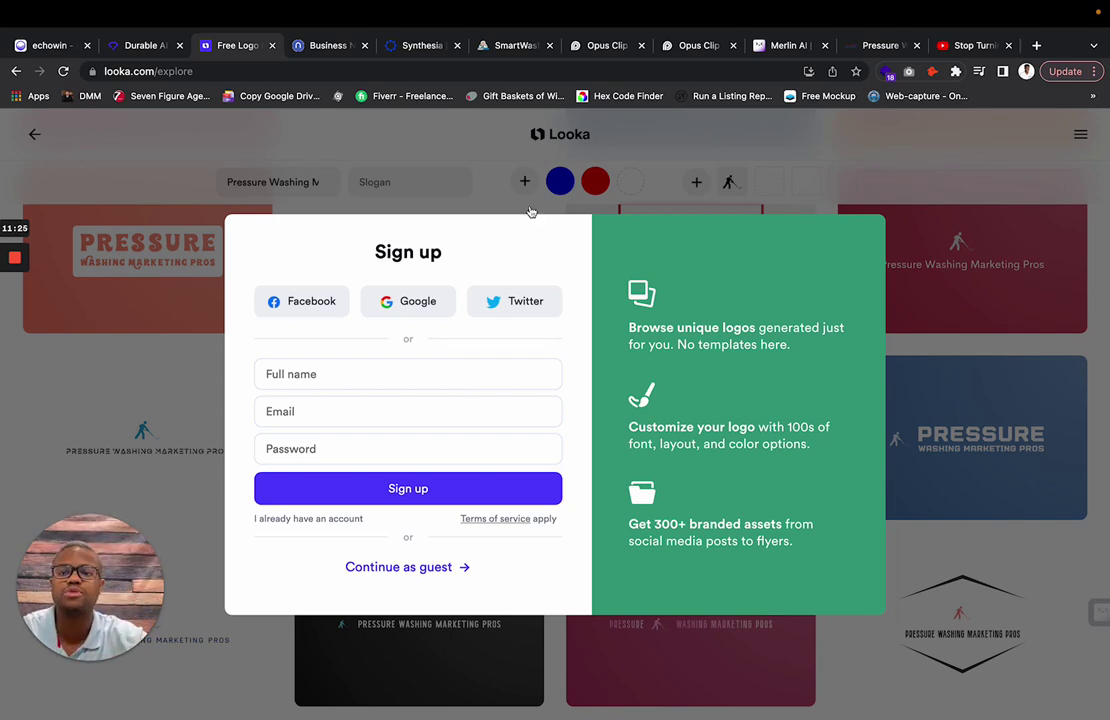
- Switch to Namelix's Business Name Generator and point out its heading, web address and keywords field
left_click(318, 42)
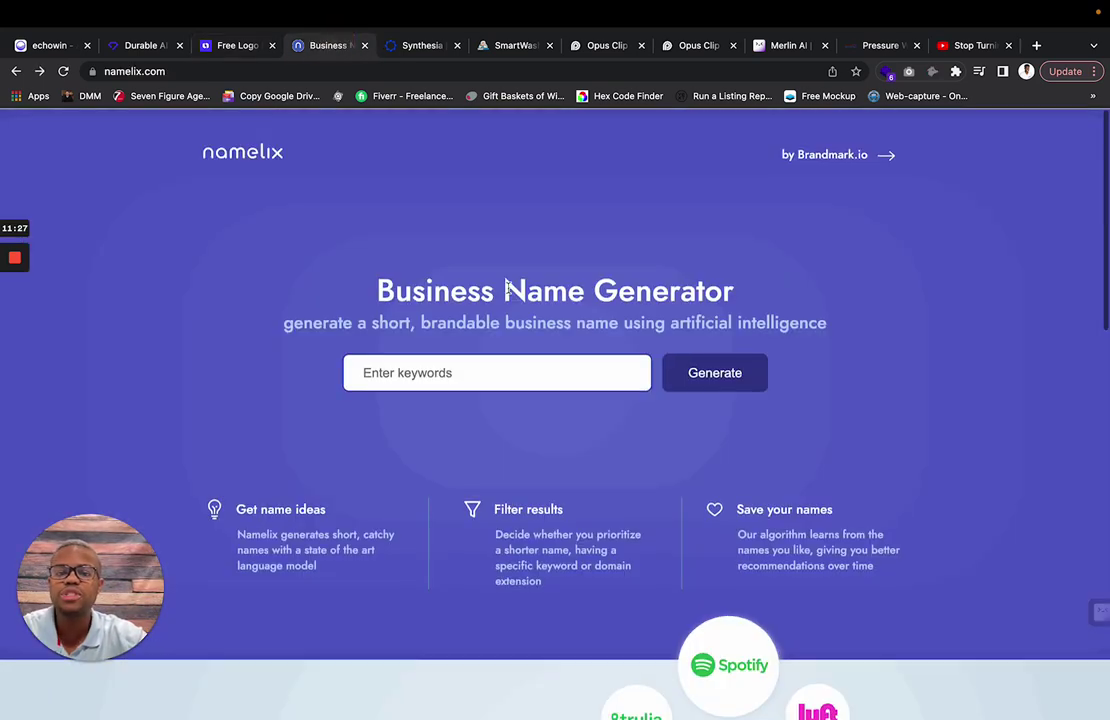
triple_click(567, 295)
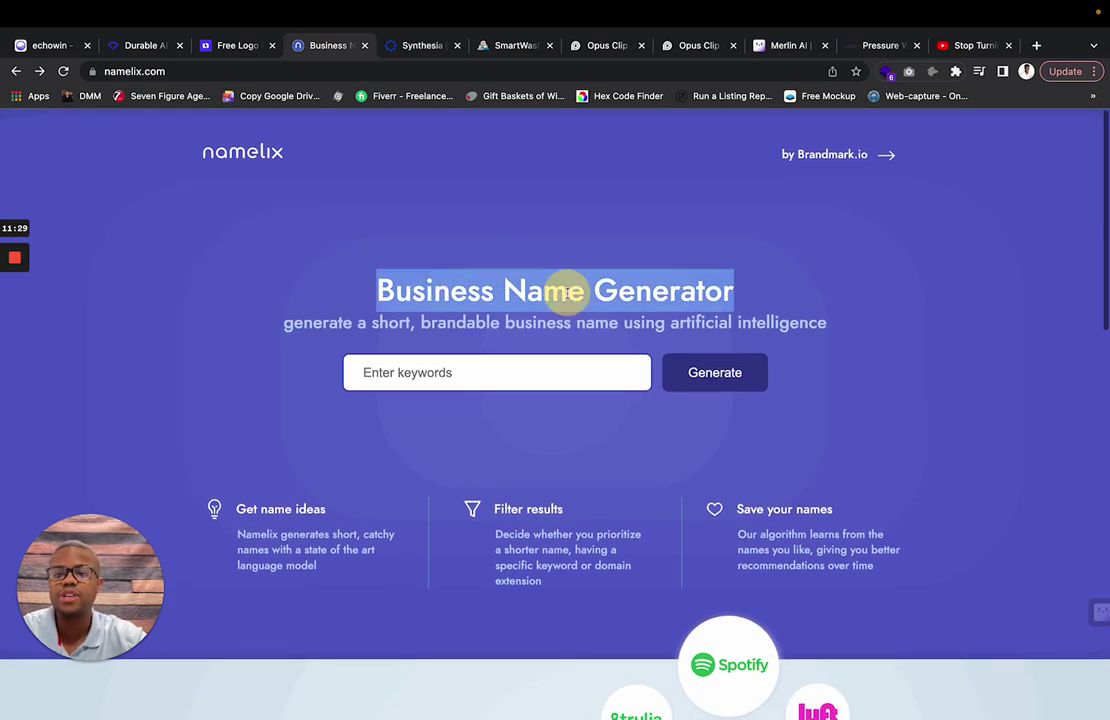
left_click_drag(100, 71, 210, 69)
left_click(160, 71)
left_click(210, 69)
left_click(440, 380)
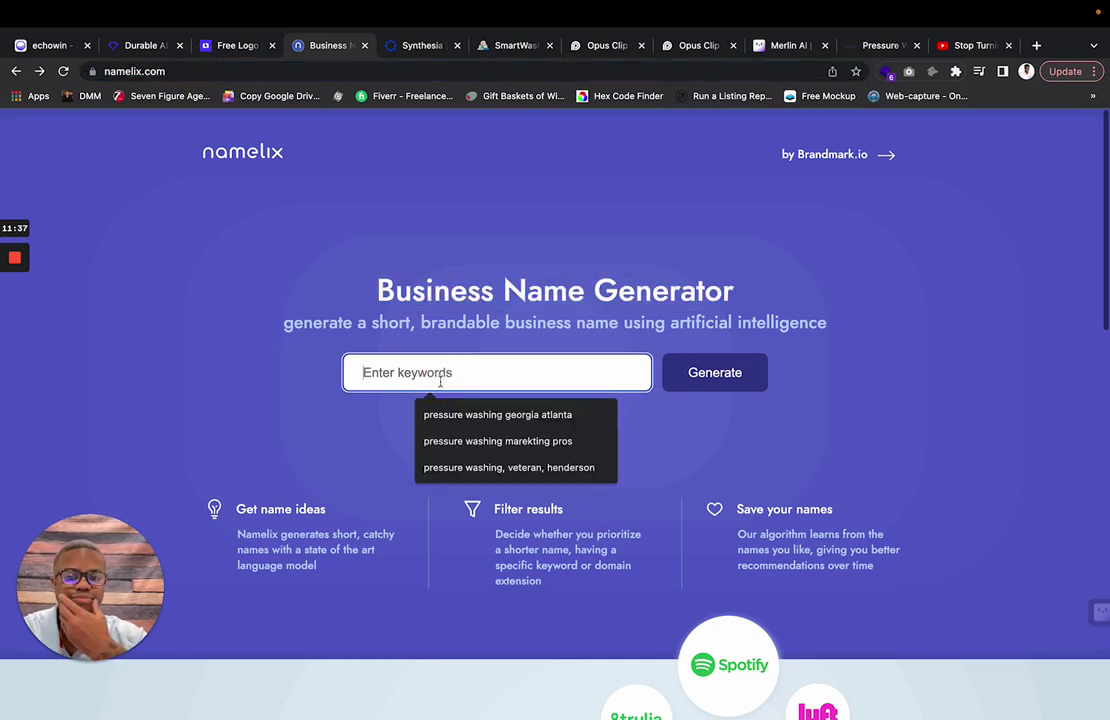
left_click(520, 230)
triple_click(513, 290)
left_click(551, 293)
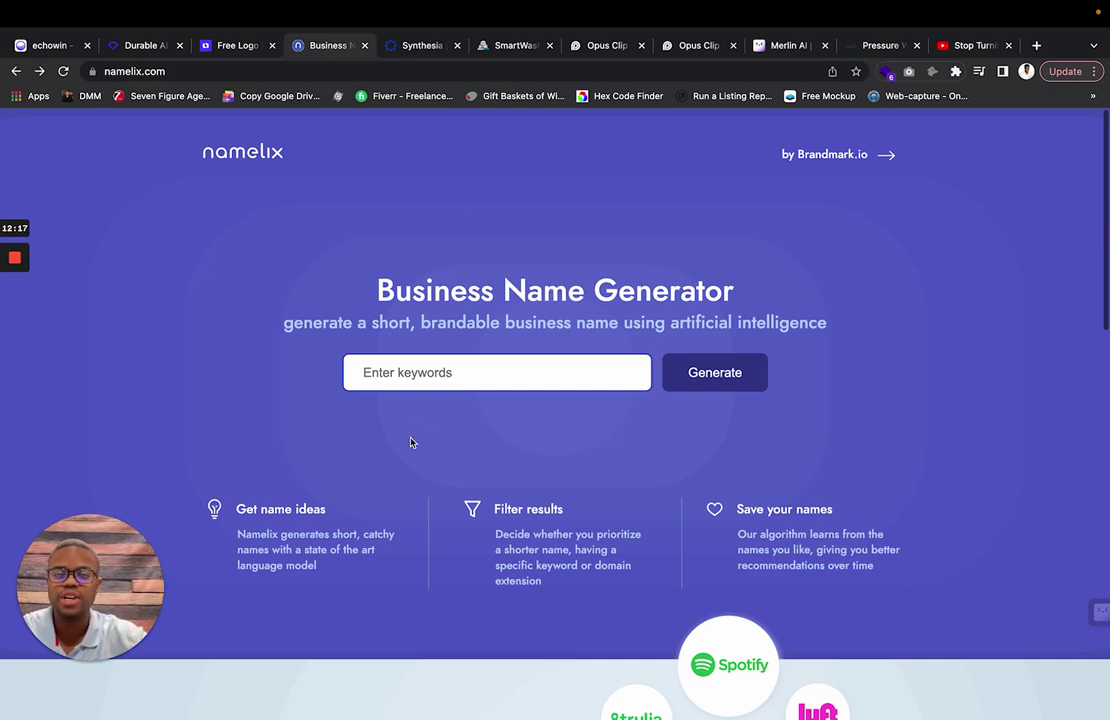
- Enter the keywords 'pressure washing, veteran, henderson' from suggestions and generate names
left_click(404, 376)
left_click(512, 474)
left_click_drag(466, 372, 312, 372)
double_click(490, 372)
double_click(552, 372)
left_click(543, 375)
triple_click(566, 302)
left_click(562, 302)
left_click(557, 349)
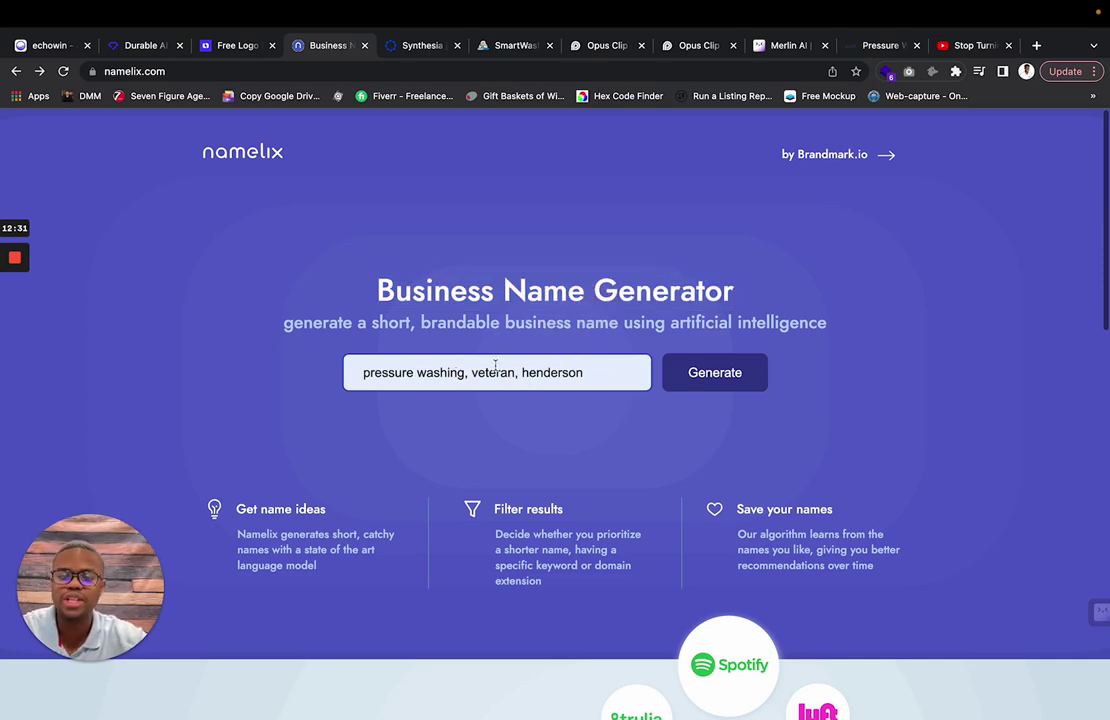
left_click(684, 370)
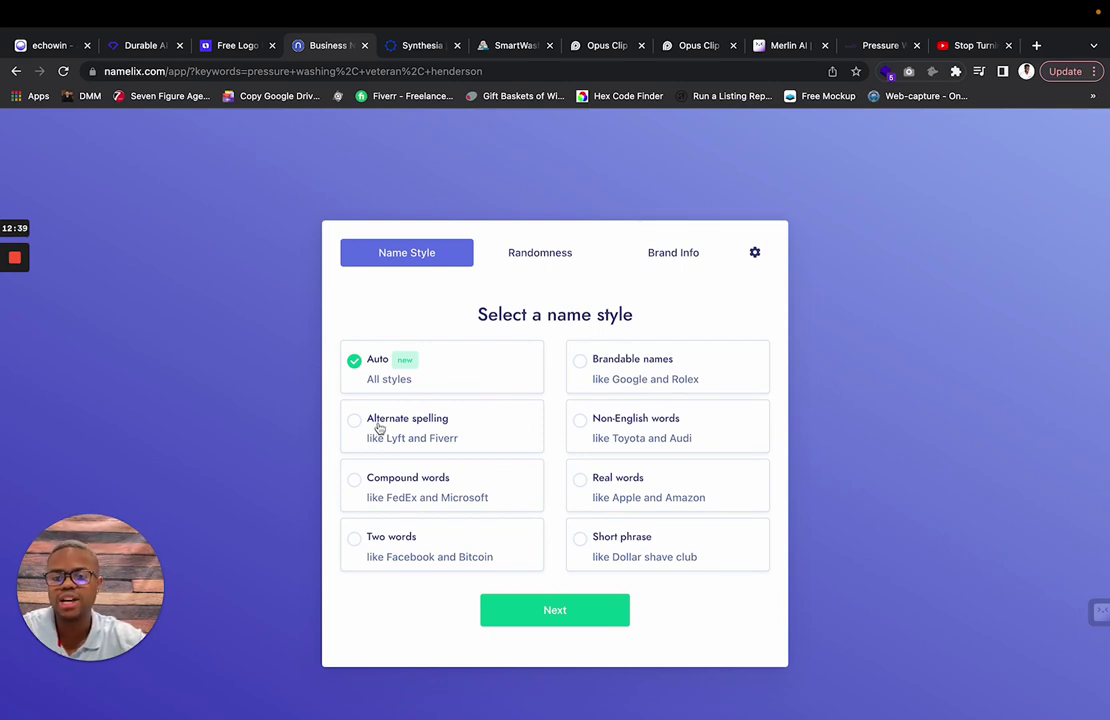
- Keep the default medium generation randomness
left_click(555, 610)
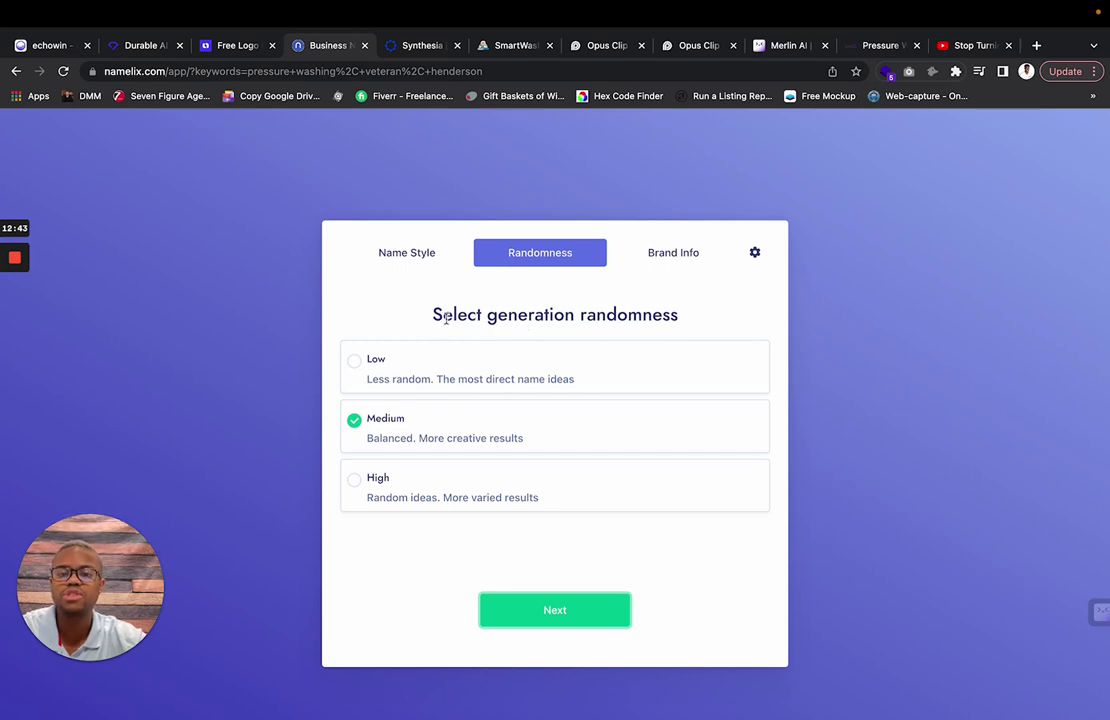
left_click_drag(447, 314, 681, 315)
left_click(590, 315)
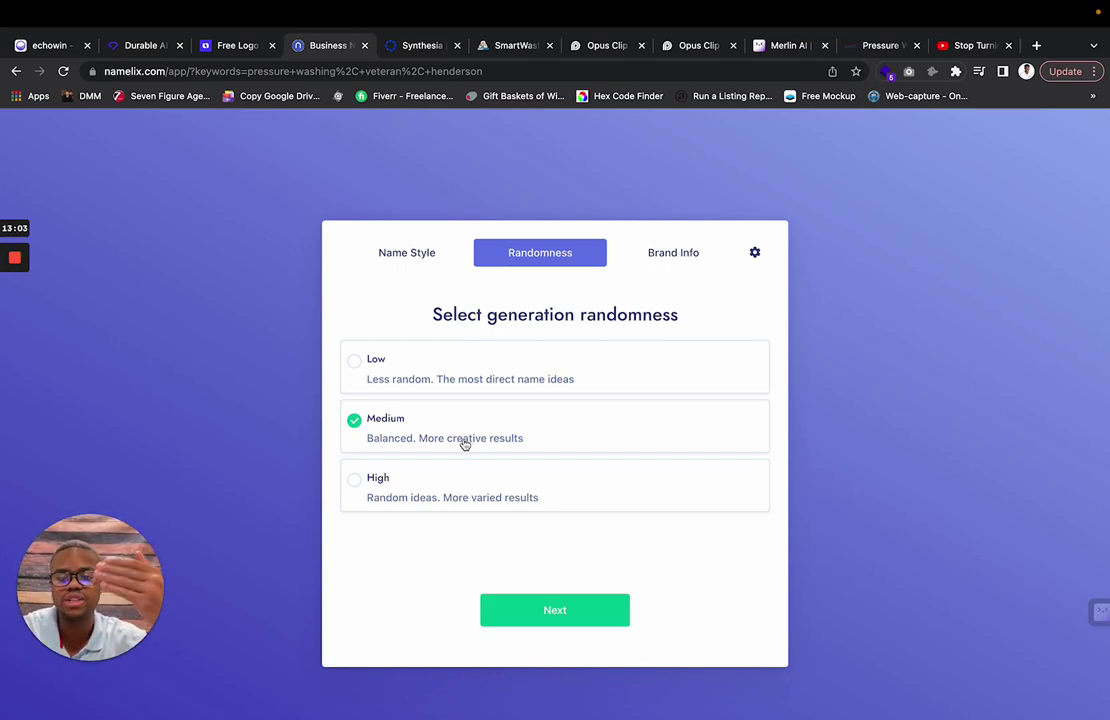
left_click(540, 610)
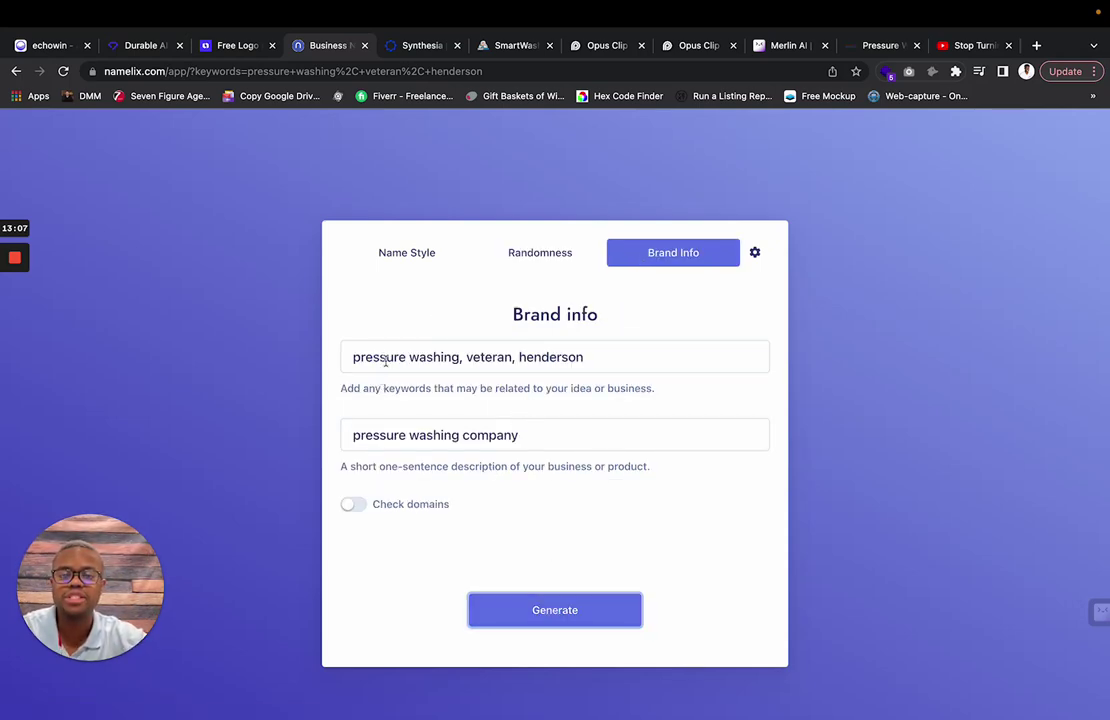
- With the description 'pressure washing company', turn on domain checking and generate names
double_click(401, 435)
left_click_drag(405, 435, 585, 434)
left_click(585, 434)
left_click(354, 505)
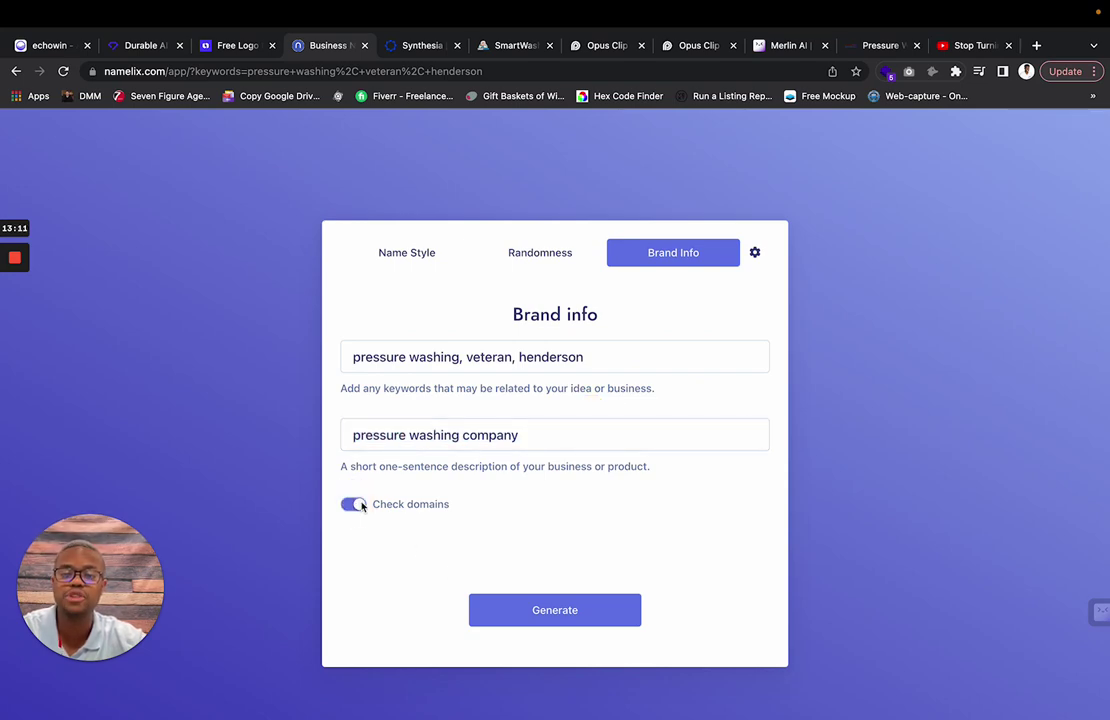
left_click(356, 505)
left_click(356, 505)
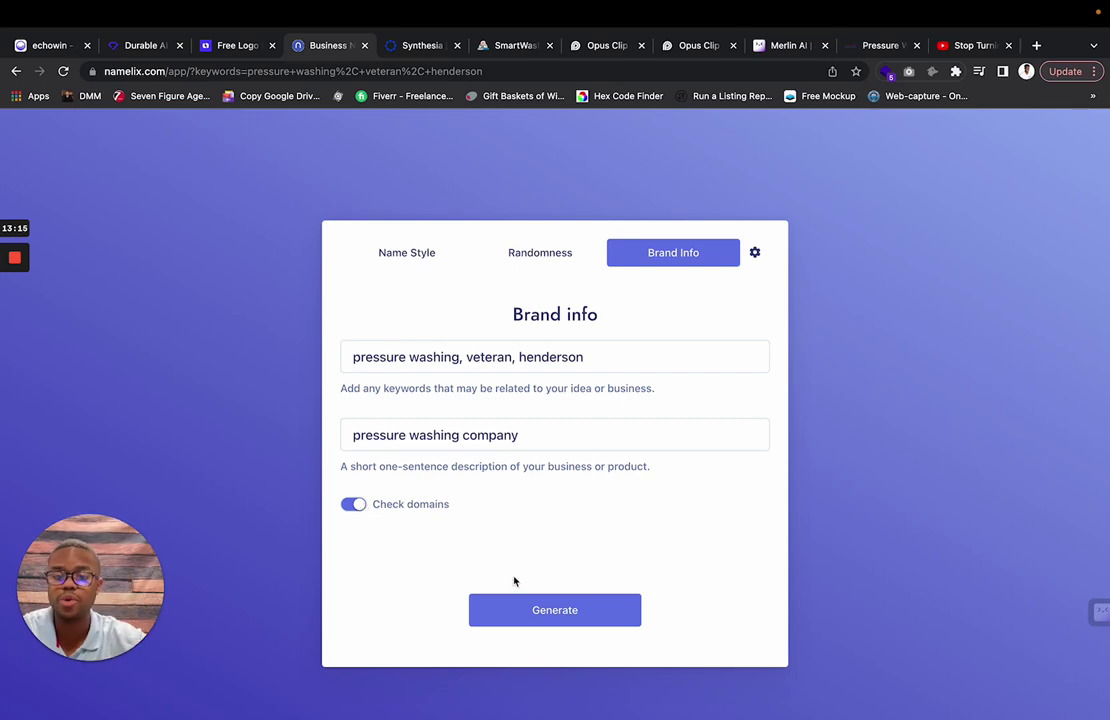
left_click(526, 606)
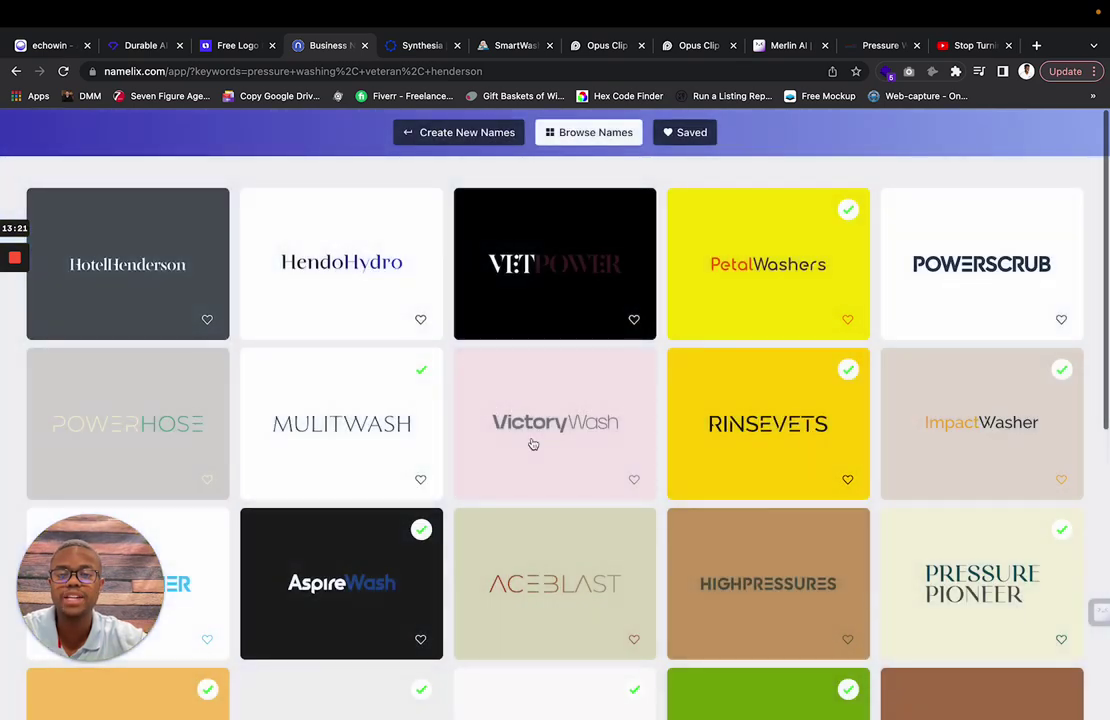
- Look over the Namelix name cards like VictoryWash and AspireWash and their available domains
mouse_move(532, 444)
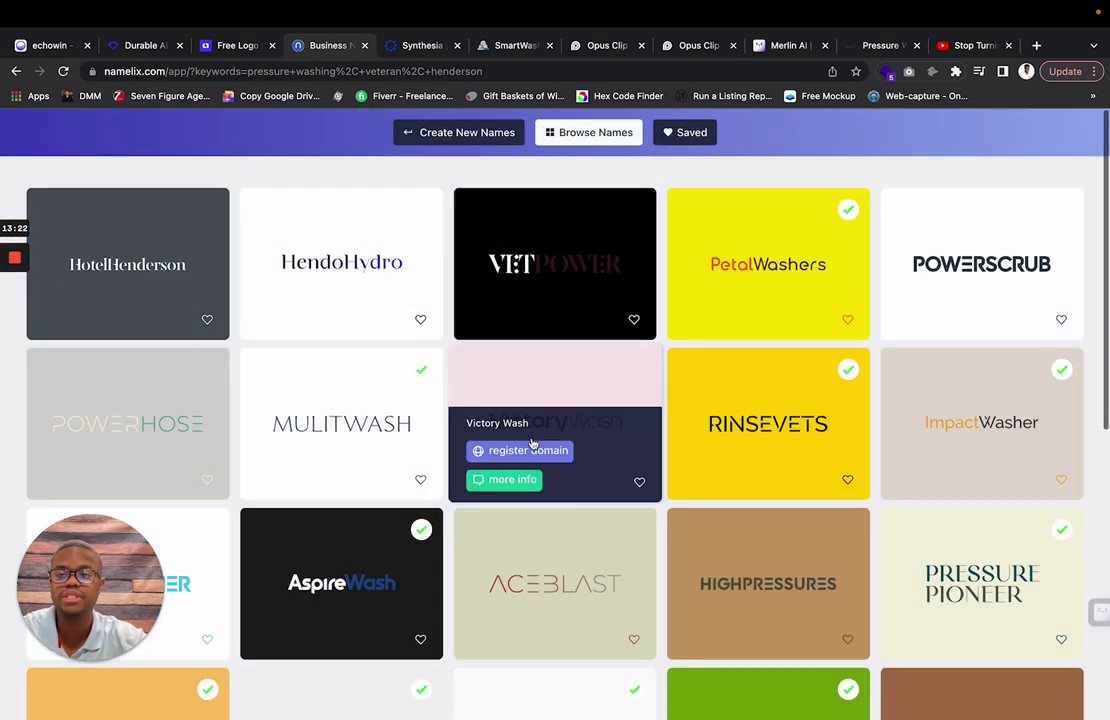
mouse_move(331, 323)
mouse_move(554, 283)
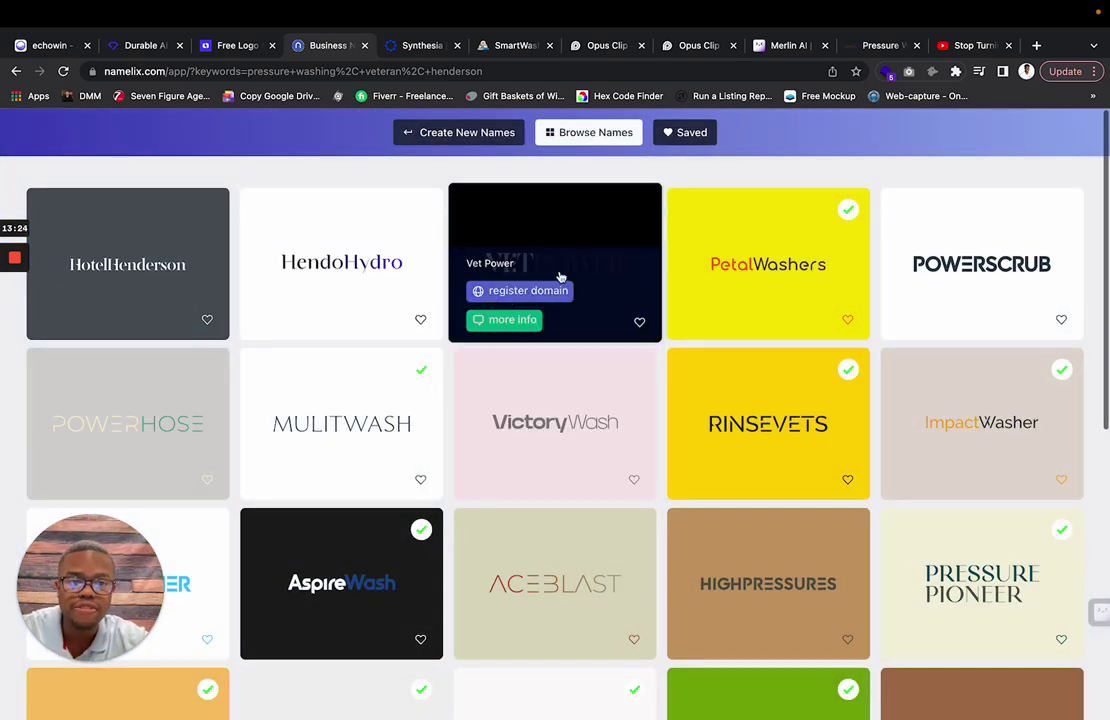
mouse_move(750, 524)
mouse_move(766, 432)
mouse_move(650, 383)
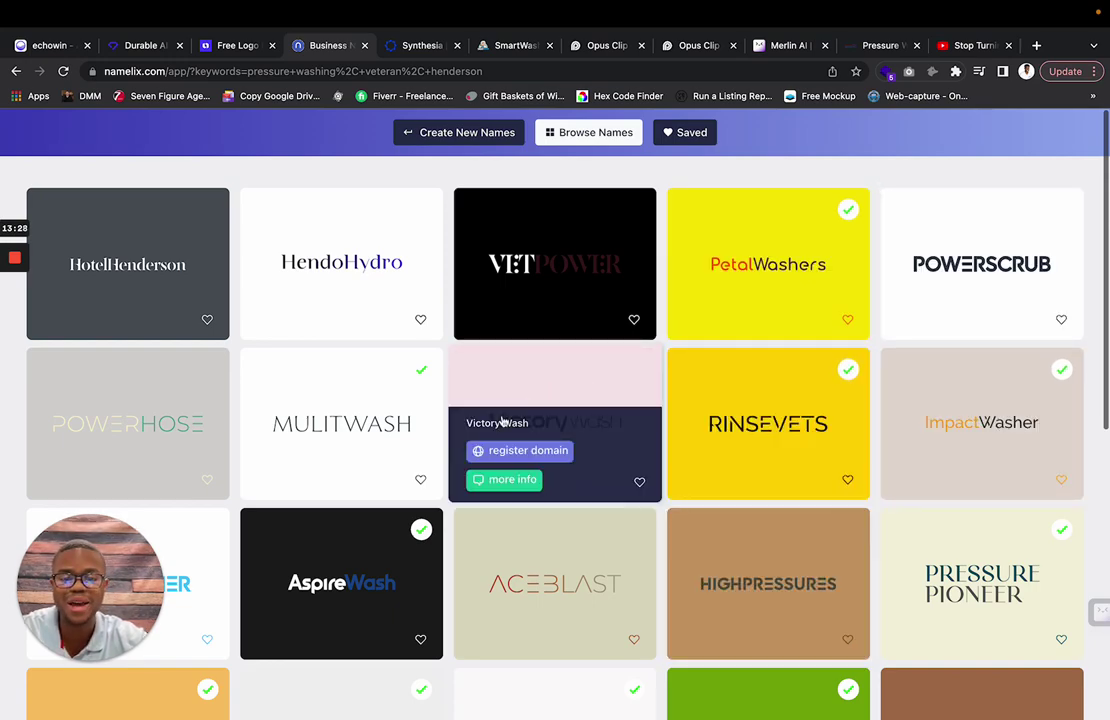
scroll(503, 422, "down", 2)
mouse_move(161, 414)
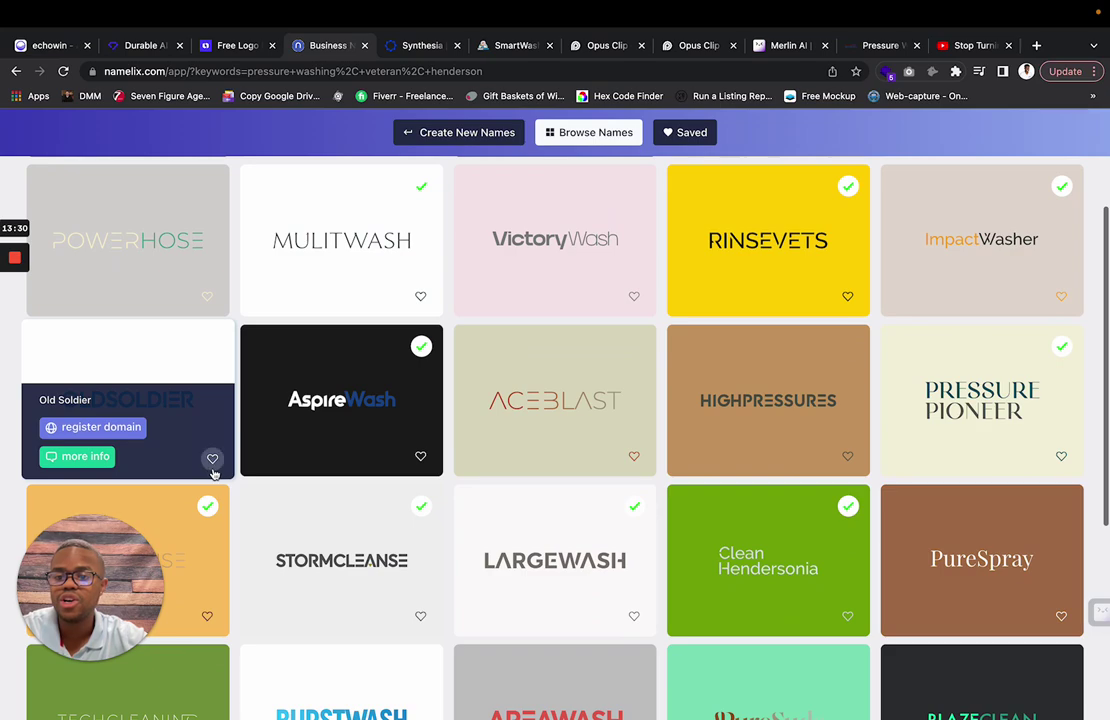
scroll(340, 560, "down", 2)
mouse_move(370, 443)
scroll(370, 443, "down", 3)
mouse_move(673, 405)
mouse_move(507, 539)
mouse_move(667, 698)
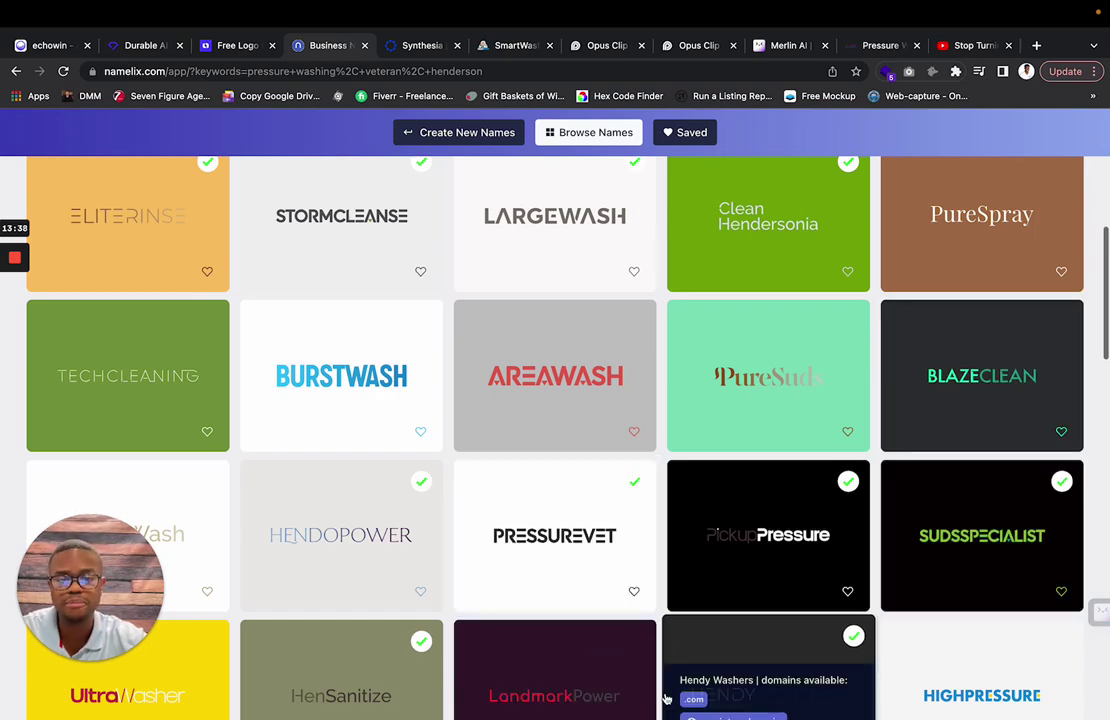
mouse_move(574, 532)
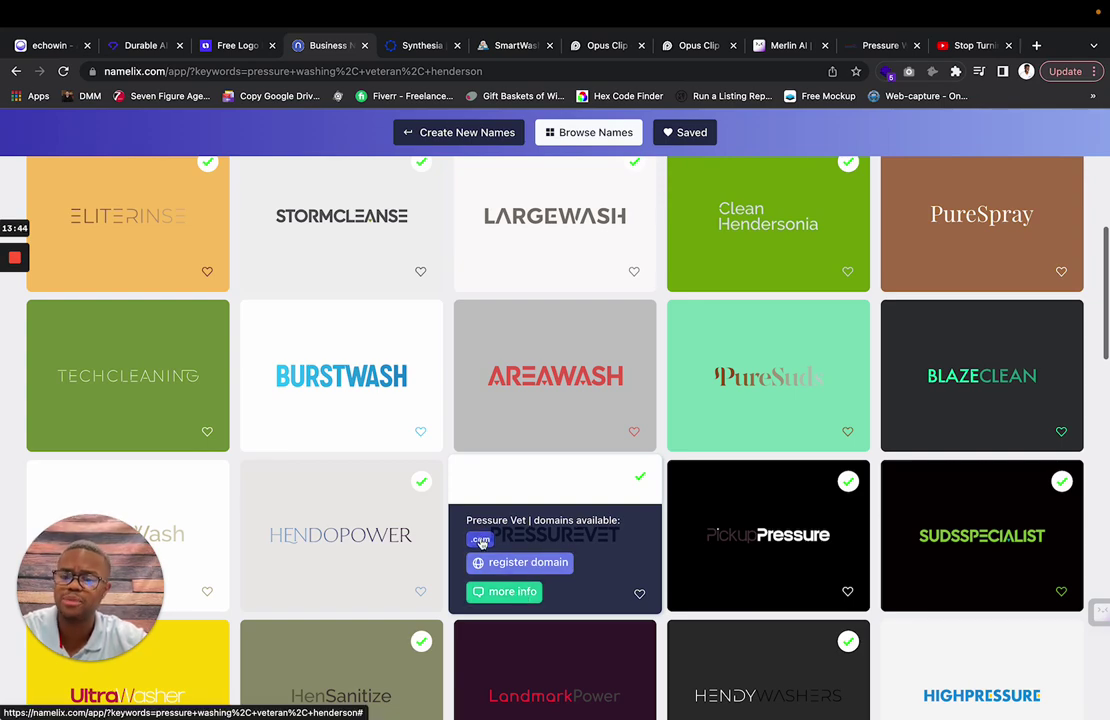
- Scroll further down the Namelix results grid to review more pressure washing name ideas
scroll(520, 466, "down", 4)
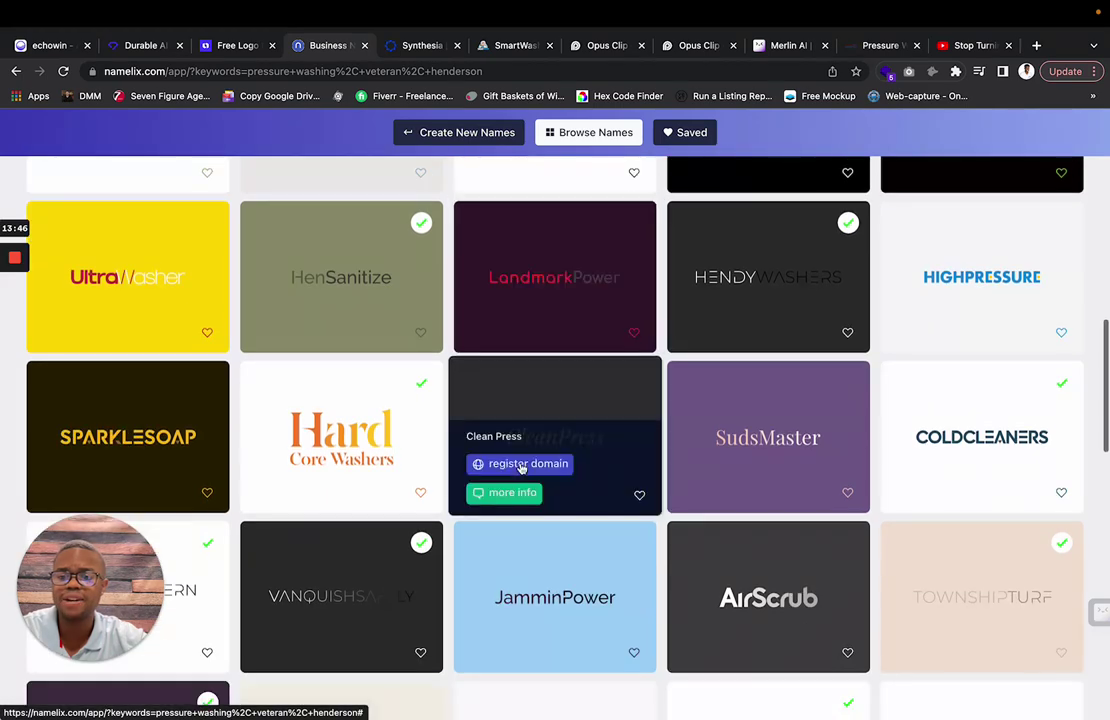
scroll(520, 466, "down", 1)
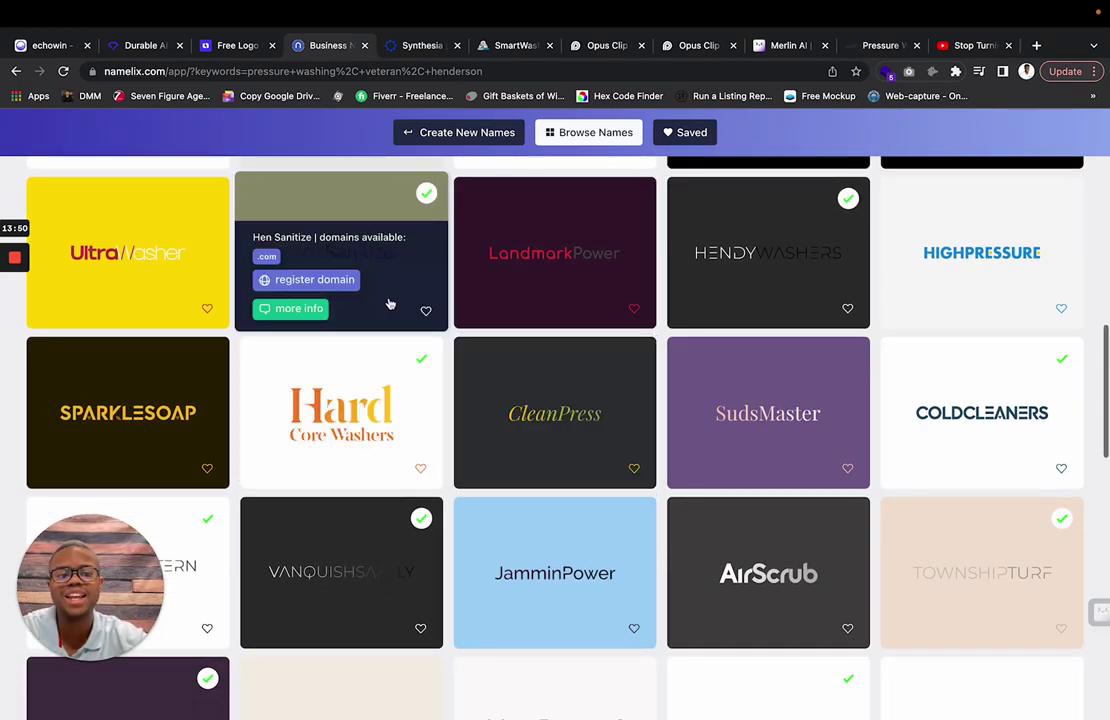
scroll(397, 303, "up", 1)
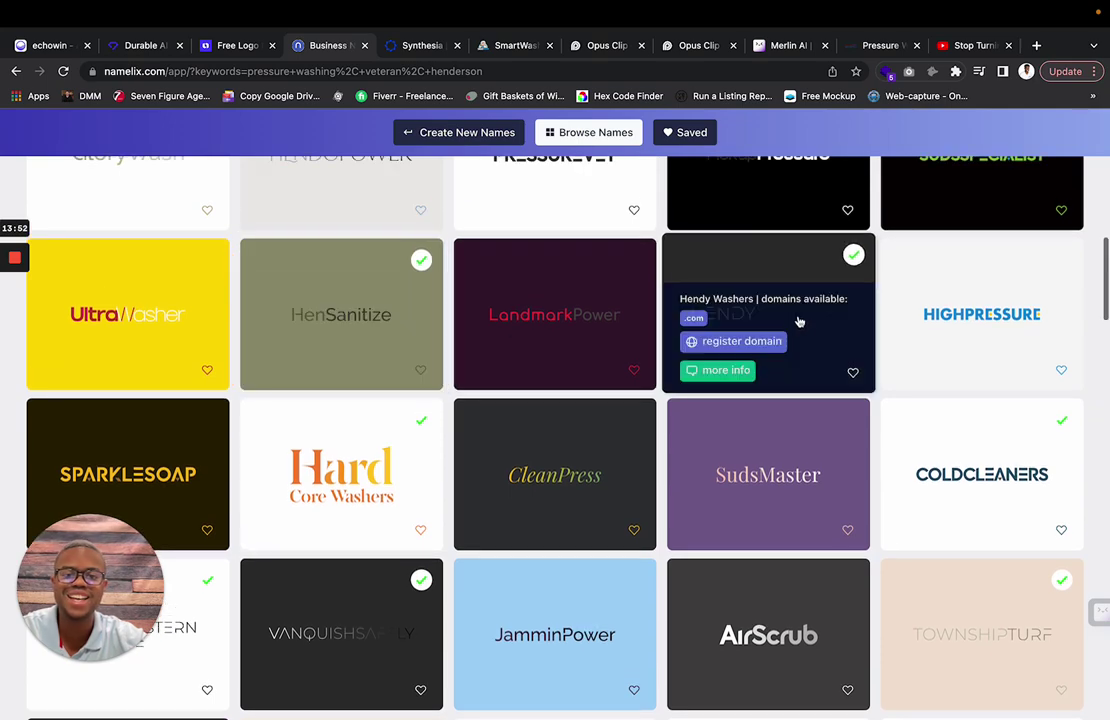
scroll(565, 516, "down", 5)
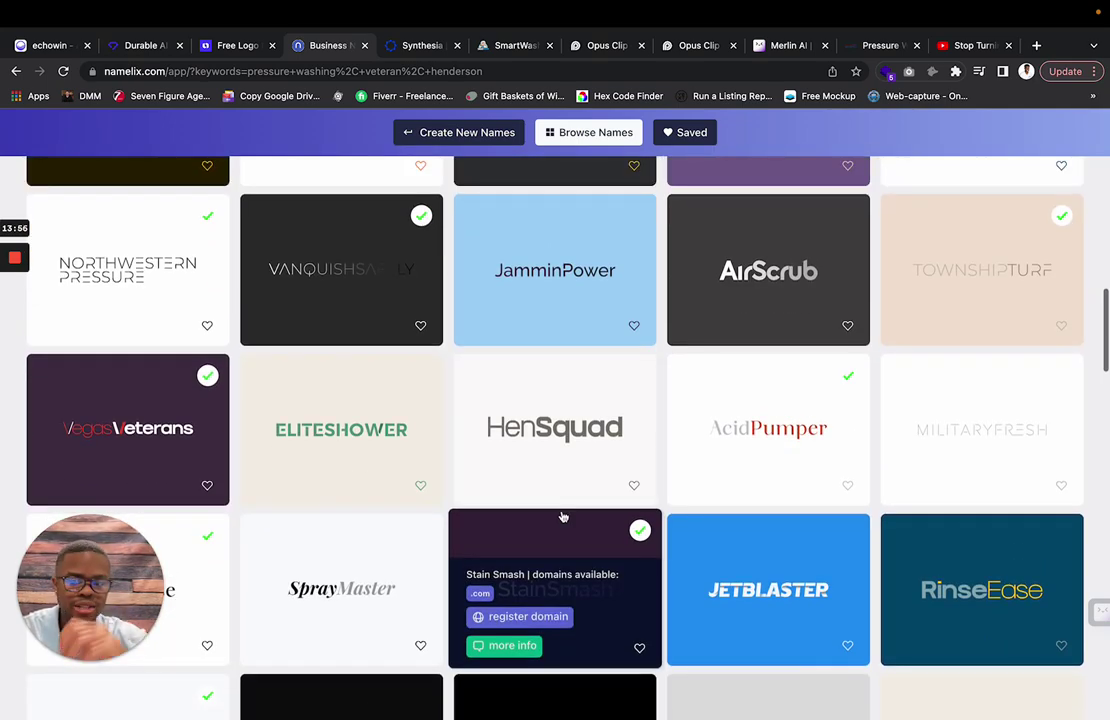
scroll(563, 517, "up", 1)
scroll(195, 462, "down", 2)
scroll(458, 510, "down", 2)
scroll(458, 511, "down", 1)
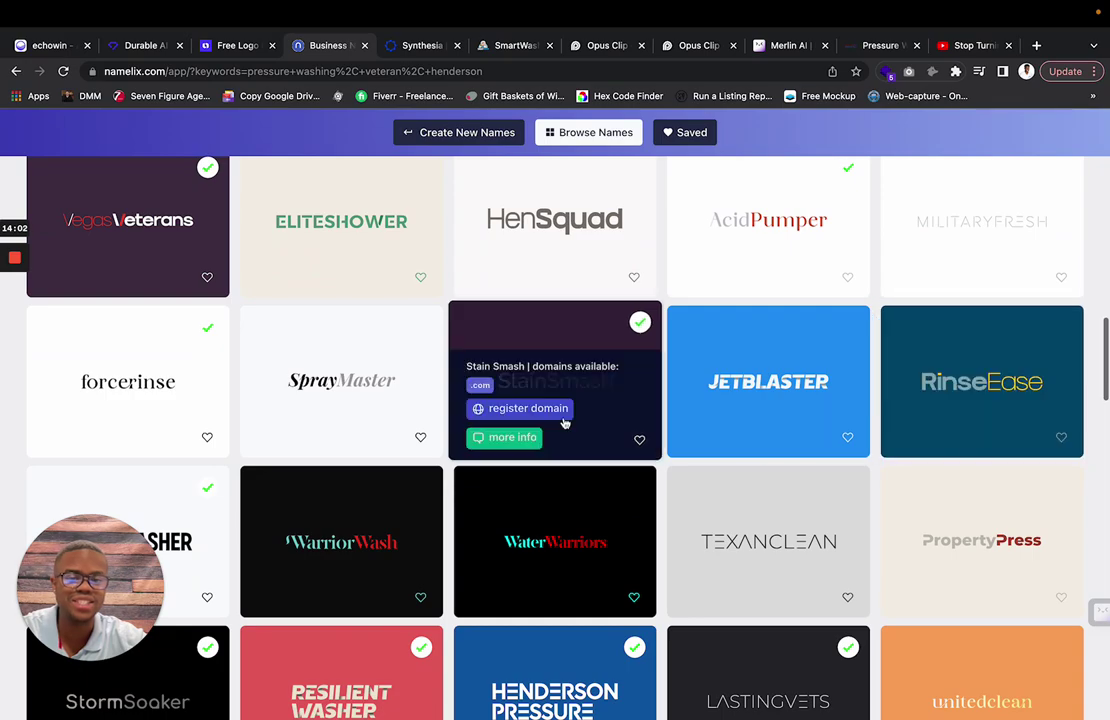
scroll(565, 421, "down", 15)
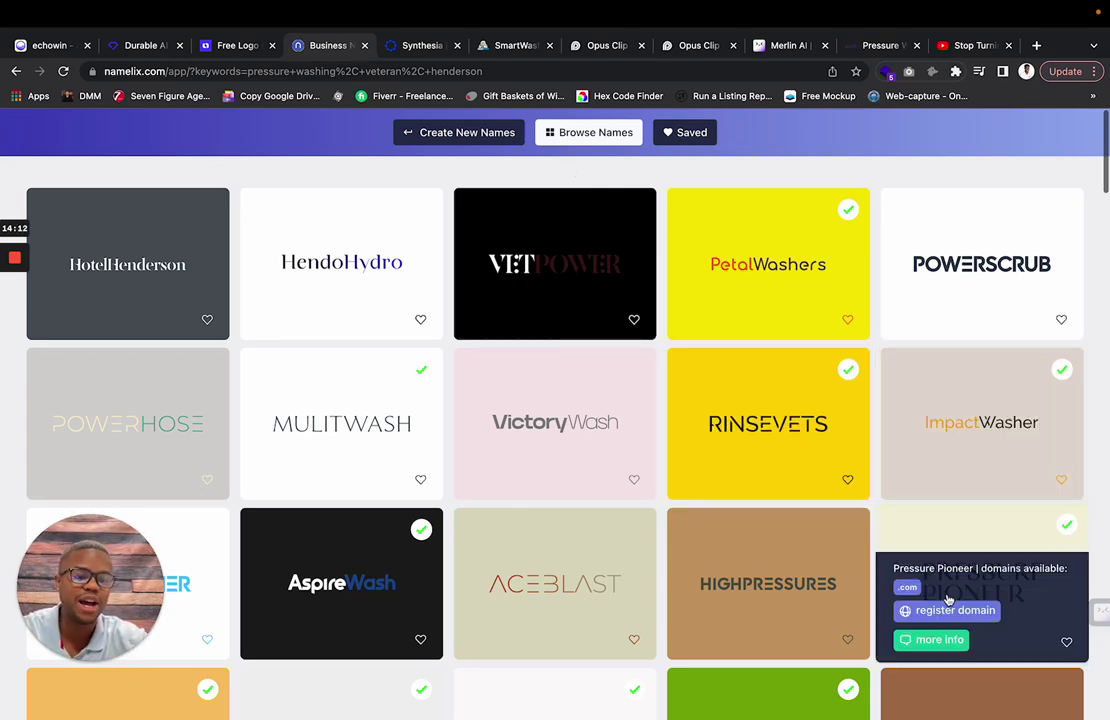
mouse_move(577, 459)
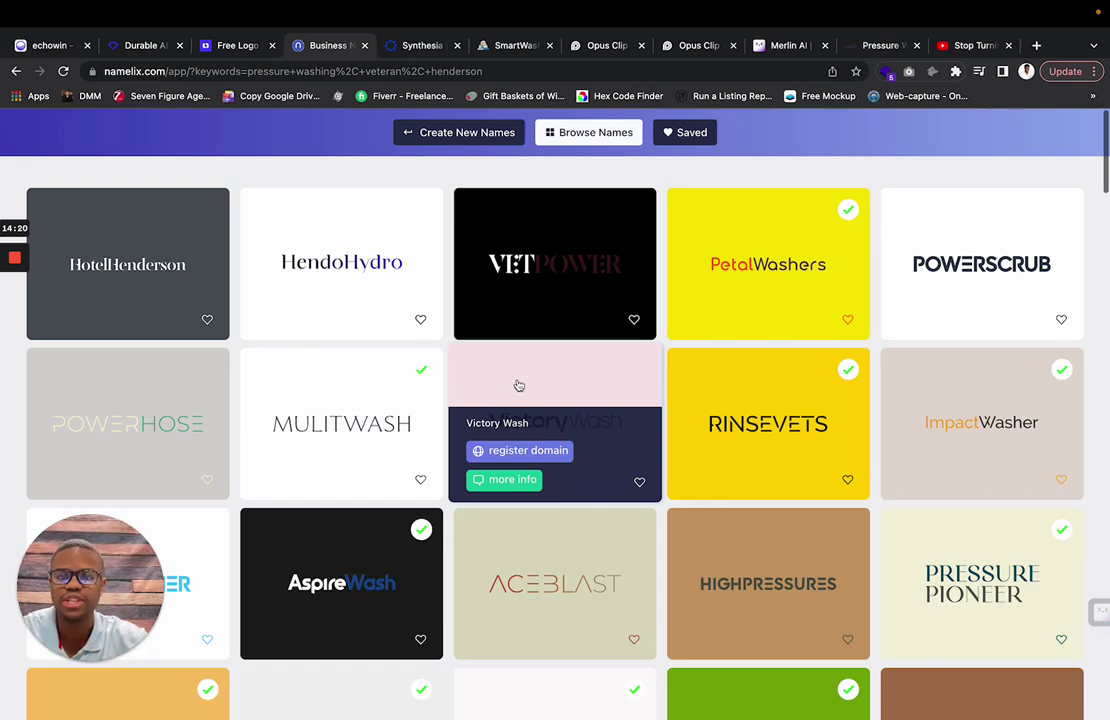
- Switch to the Synthesia tab so its AI video creation homepage loads
left_click(421, 47)
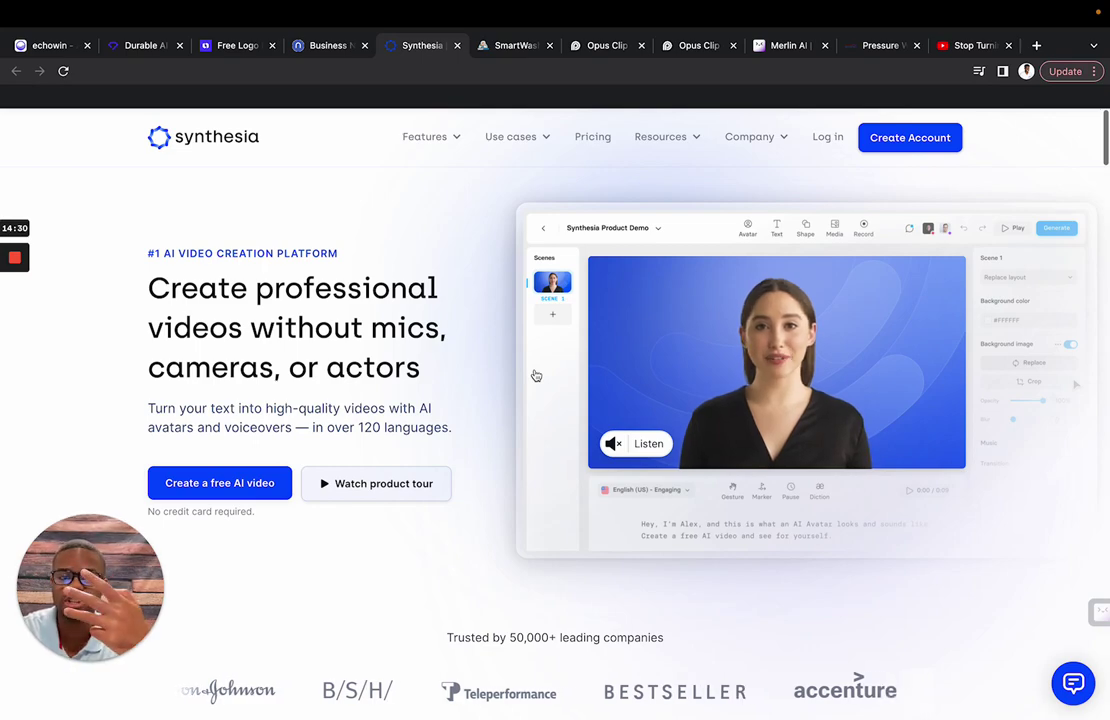
- On SmartWash's quote page, play 'Do I Have To Be Home For The Quote?', skip to 0:15, and pause
left_click(508, 45)
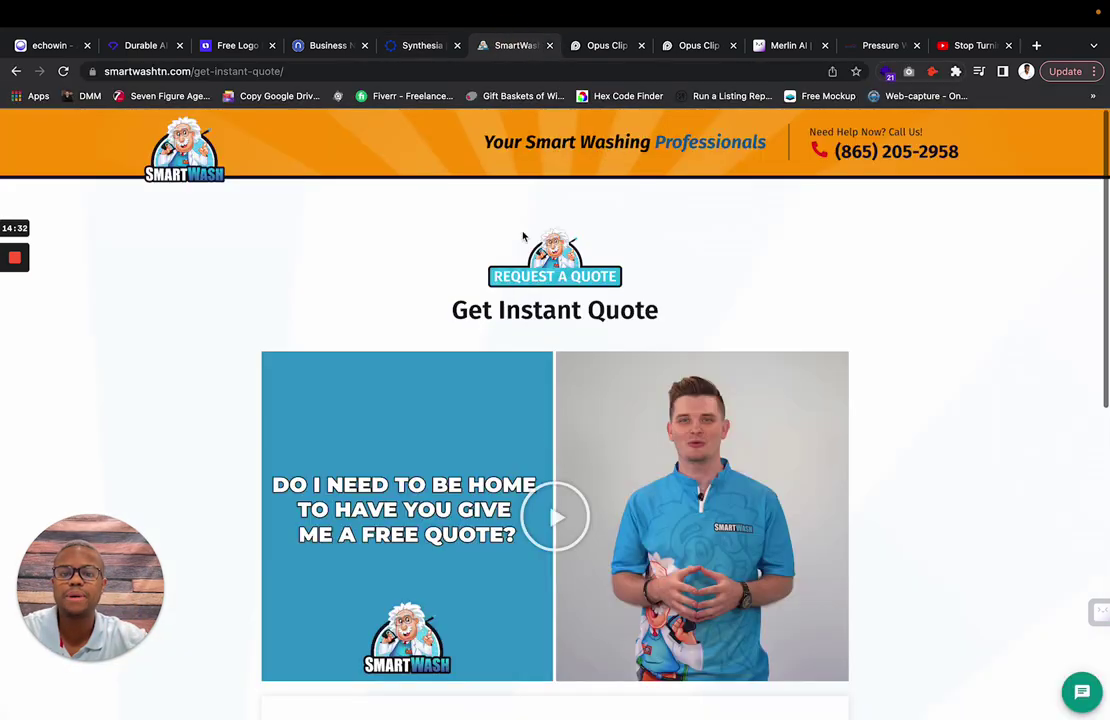
scroll(553, 484, "down", 2)
scroll(552, 495, "up", 2)
scroll(547, 533, "down", 1)
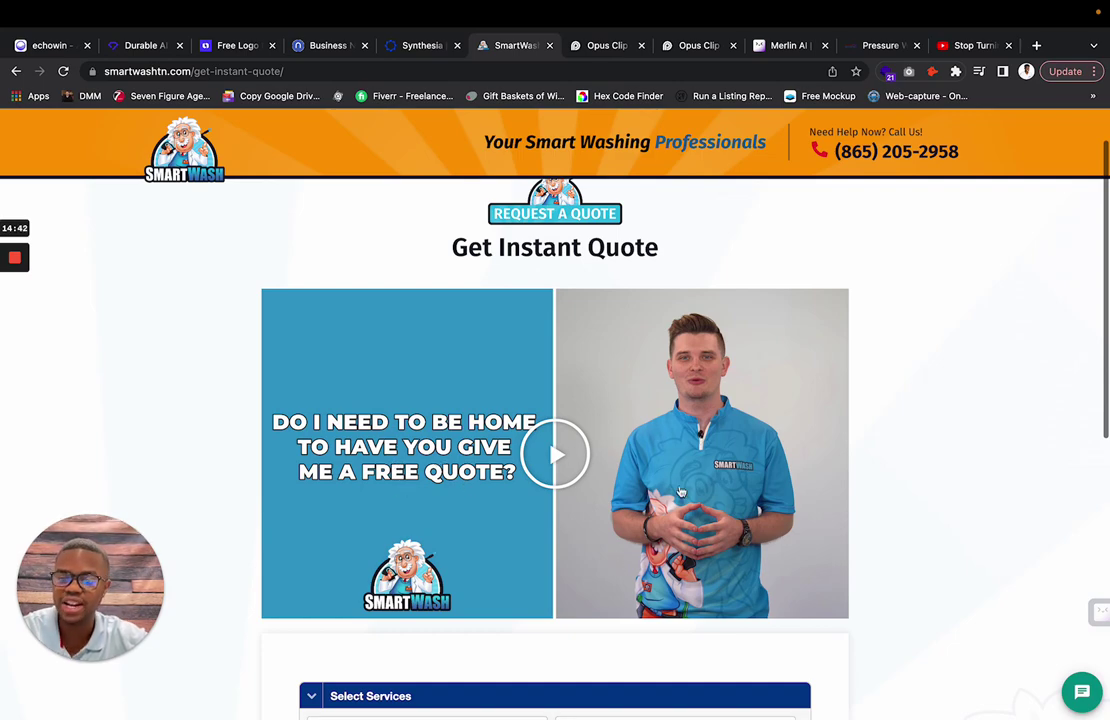
left_click(548, 455)
left_click_drag(305, 588, 433, 590)
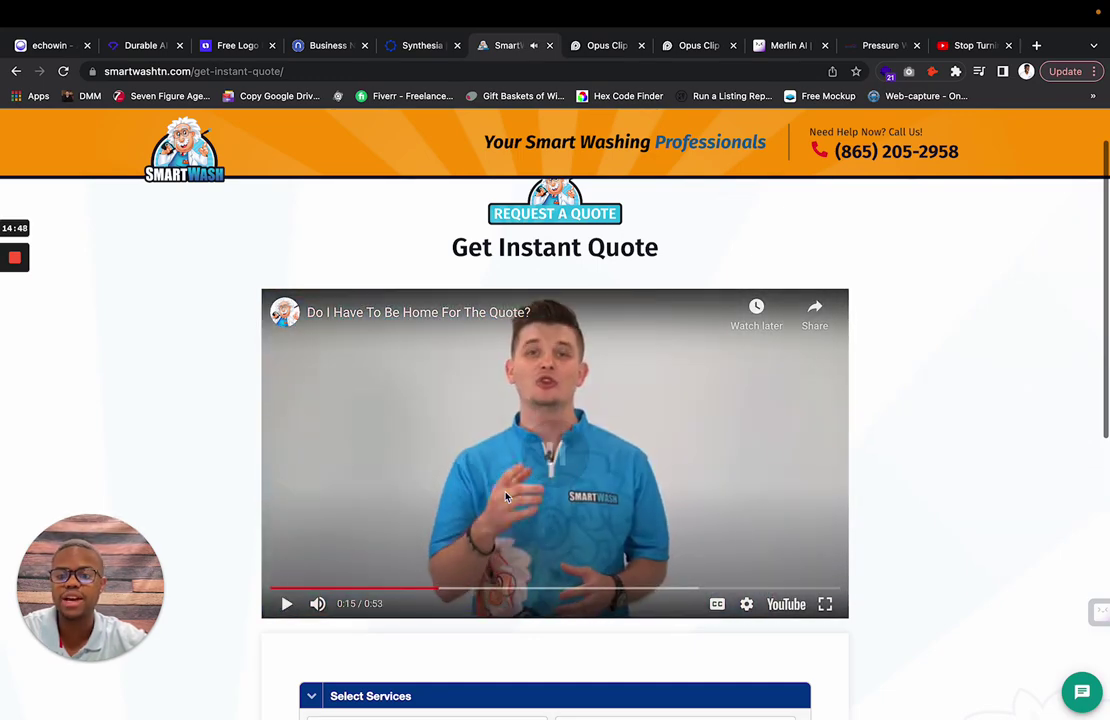
left_click(506, 497)
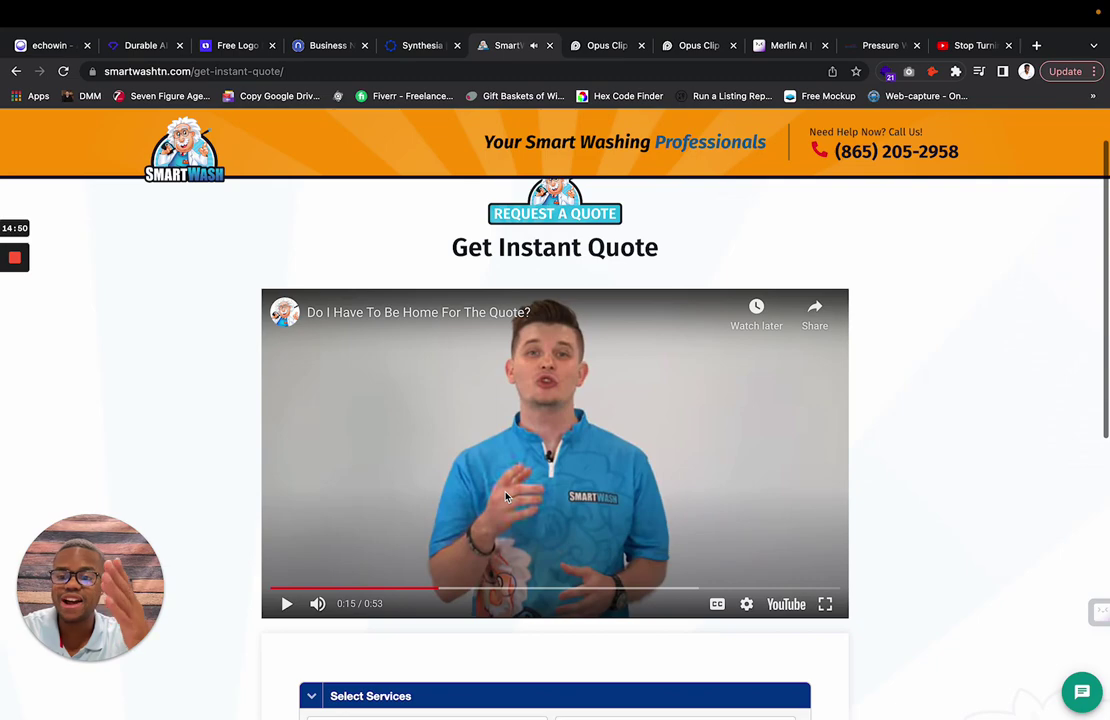
- Return to Synthesia and scroll past the Xerox, Network Rail and BSH stats to AI Voiceovers
left_click(447, 46)
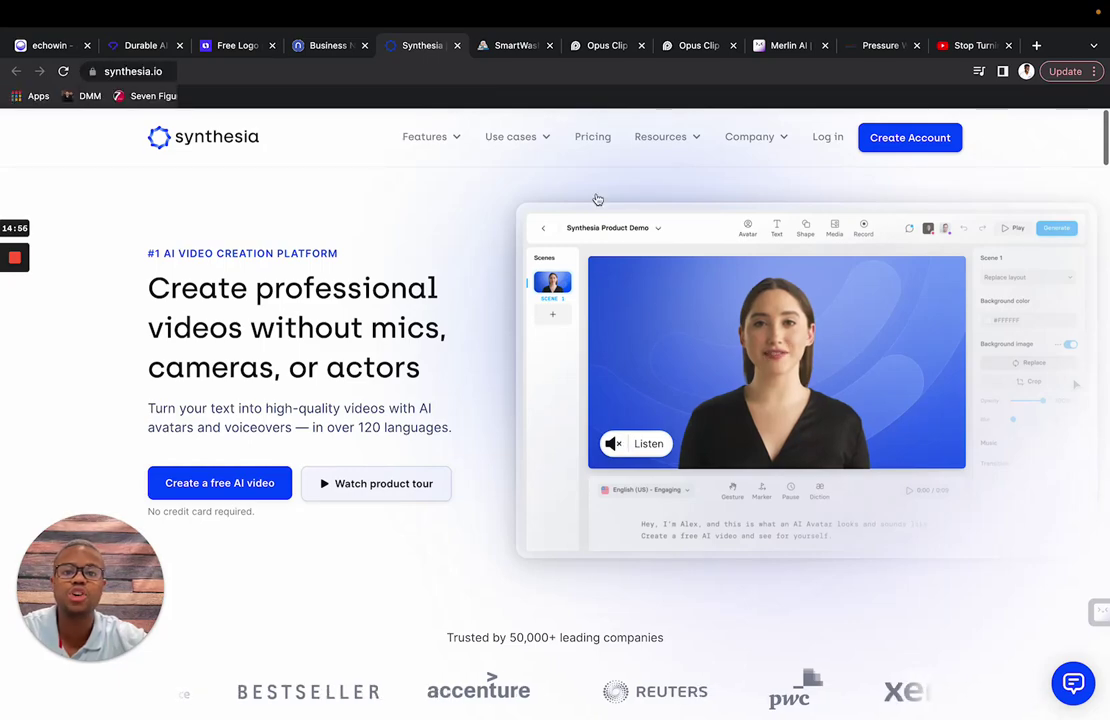
mouse_move(515, 139)
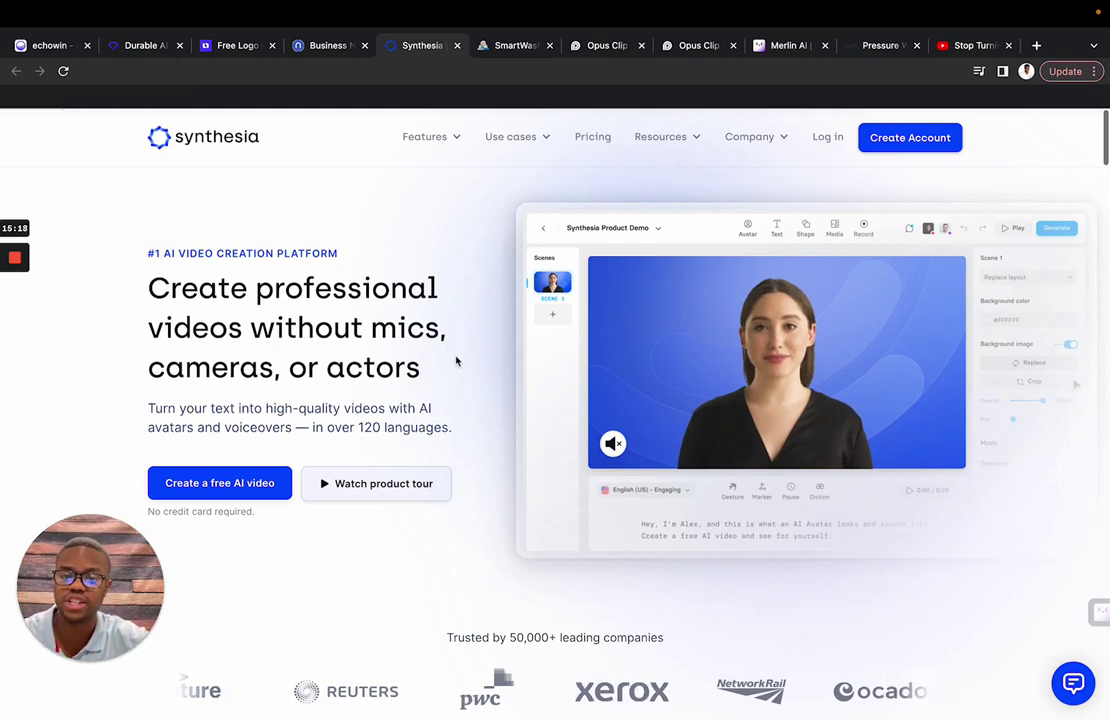
scroll(463, 368, "down", 10)
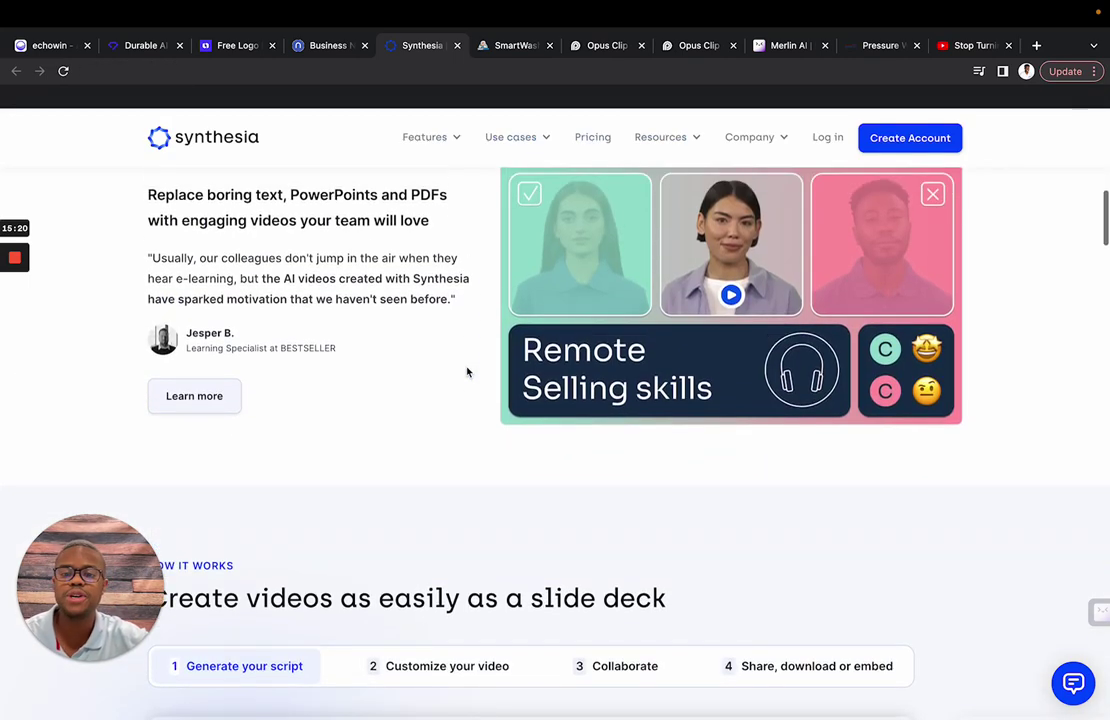
scroll(466, 372, "down", 5)
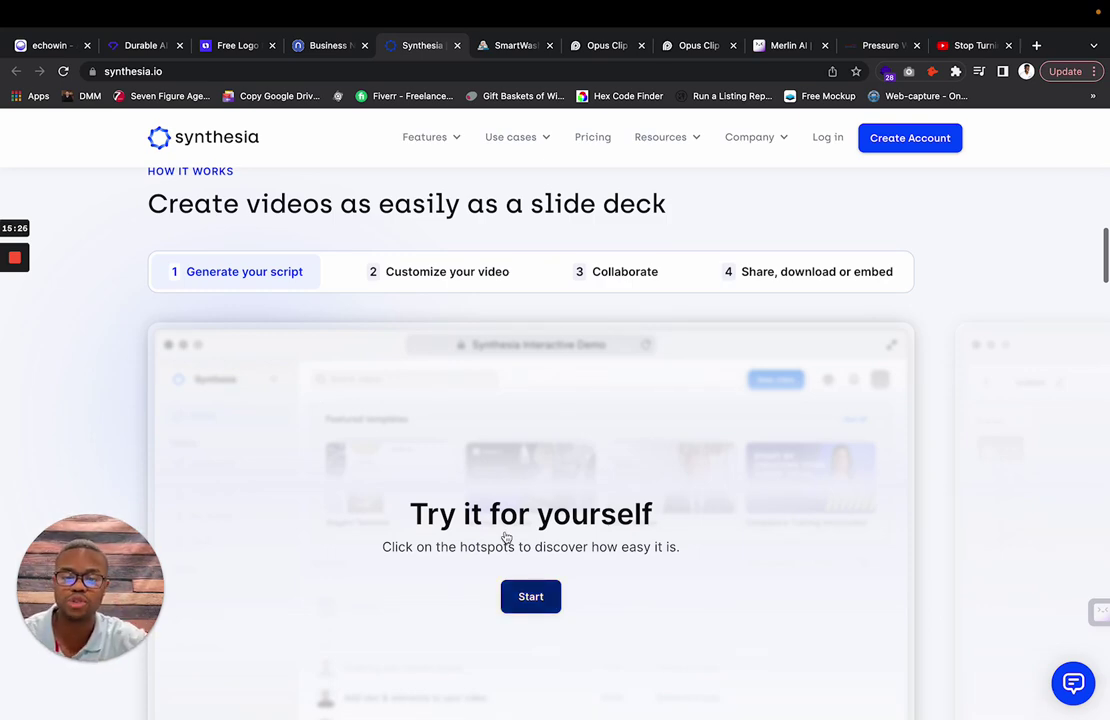
scroll(506, 538, "down", 5)
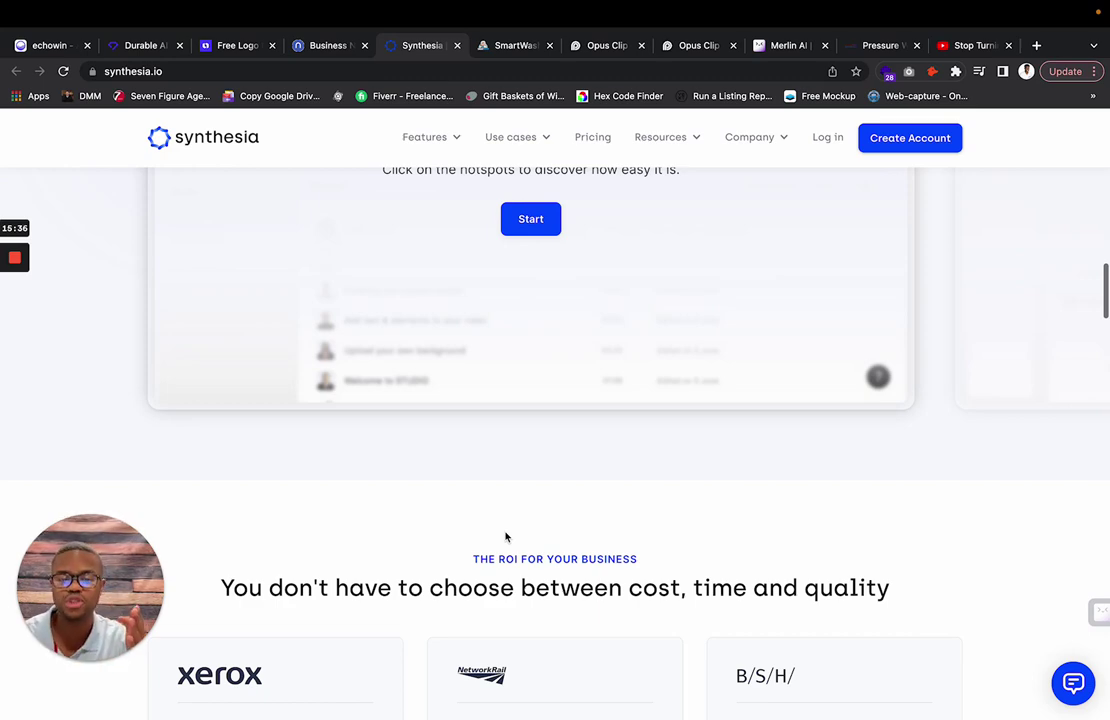
scroll(505, 537, "down", 4)
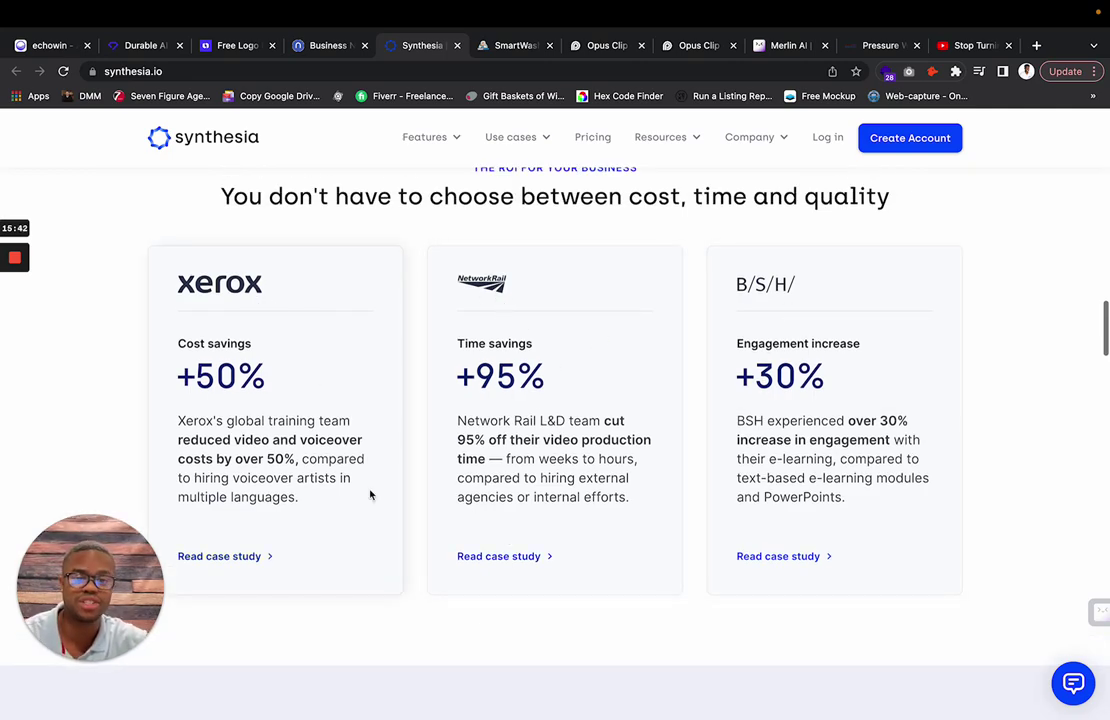
scroll(369, 496, "down", 5)
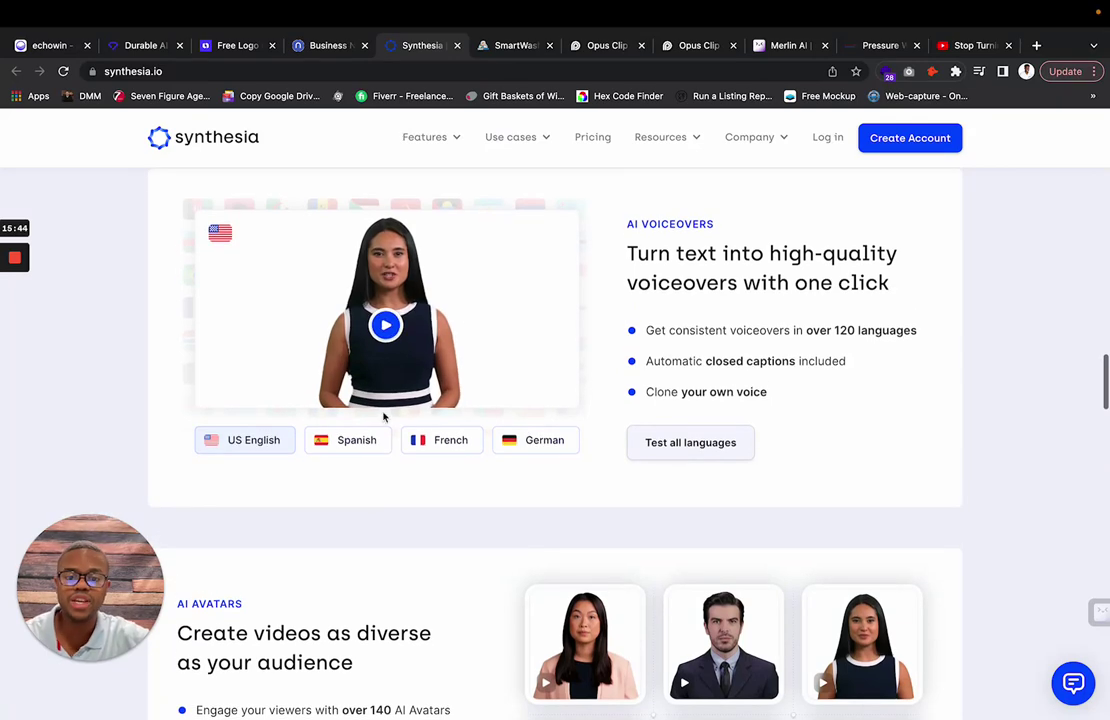
- Play the avatar demo in Spanish, French and German, then back in US English
left_click(322, 440)
left_click(440, 442)
left_click(528, 447)
left_click(258, 445)
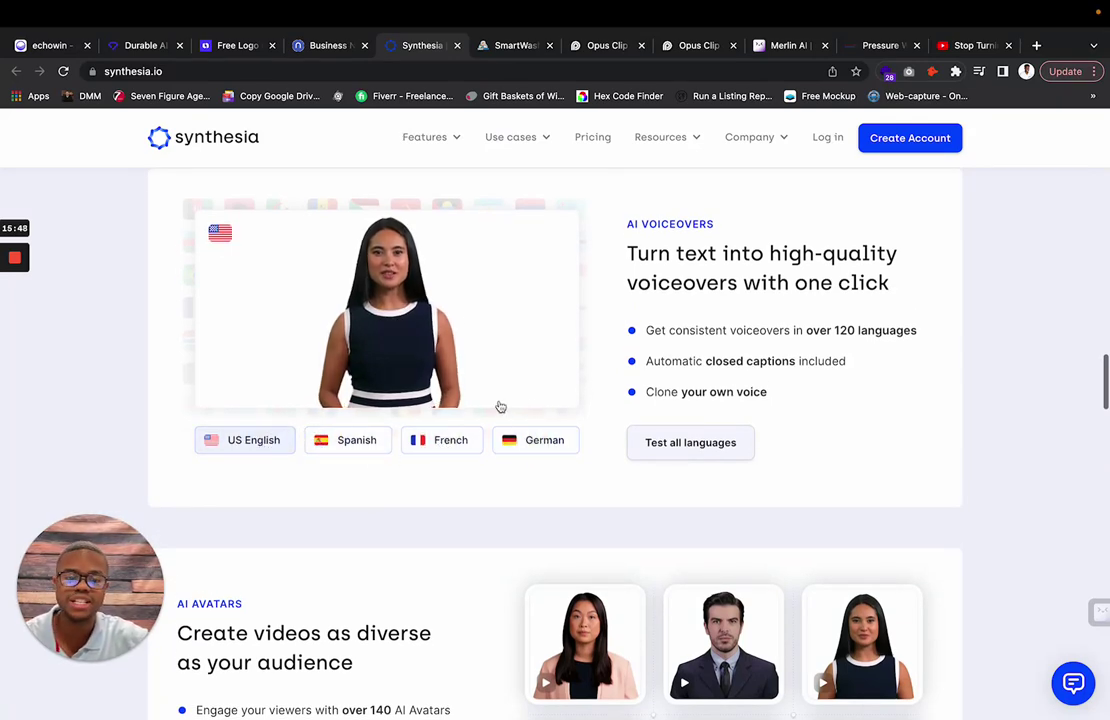
scroll(580, 488, "down", 2)
scroll(365, 316, "up", 2)
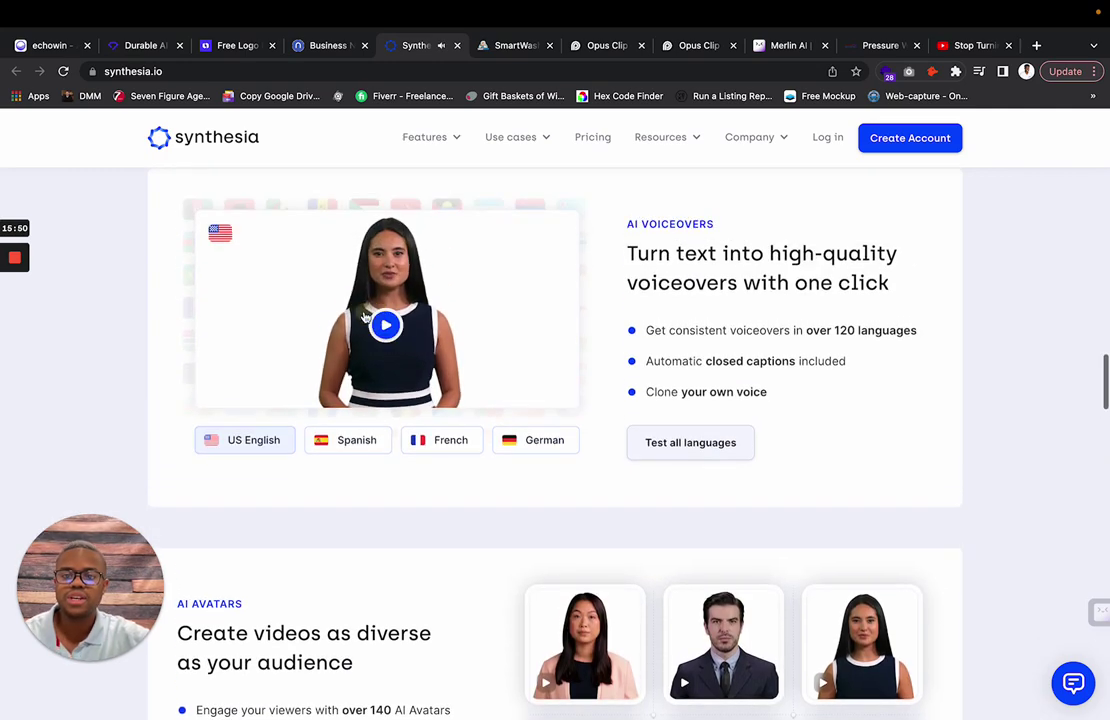
scroll(567, 419, "down", 3)
scroll(567, 420, "up", 1)
scroll(567, 420, "down", 2)
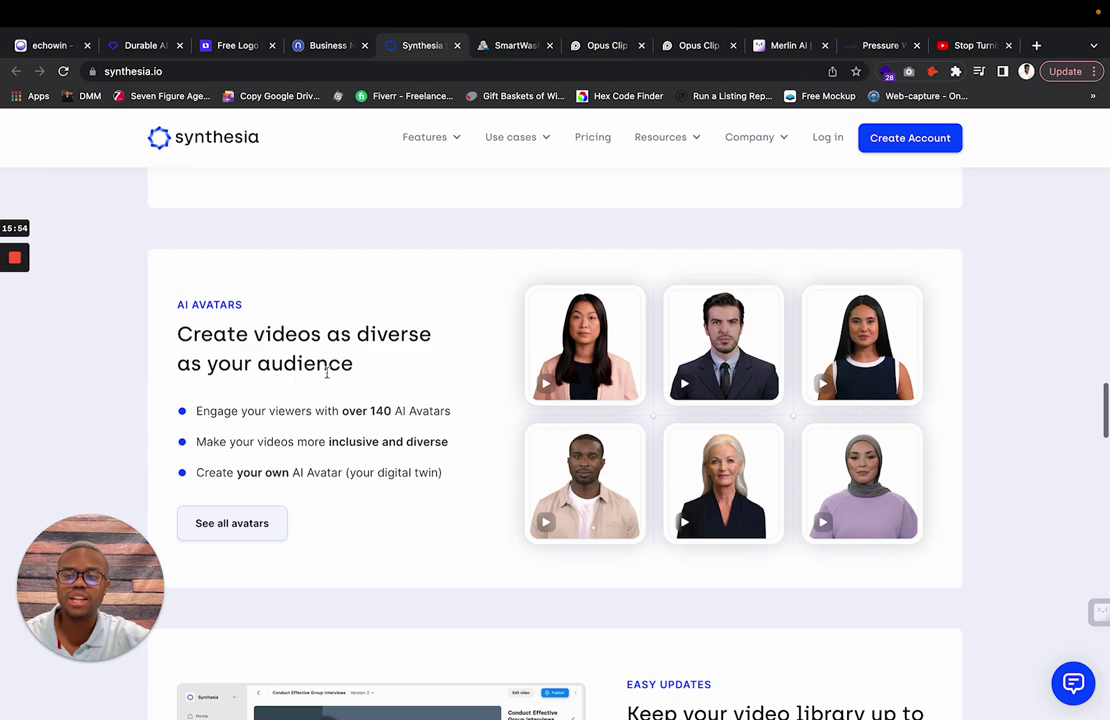
- Highlight the 'over 140 AI Avatars' line, the number 140, and the own-avatar line
triple_click(292, 410)
double_click(384, 410)
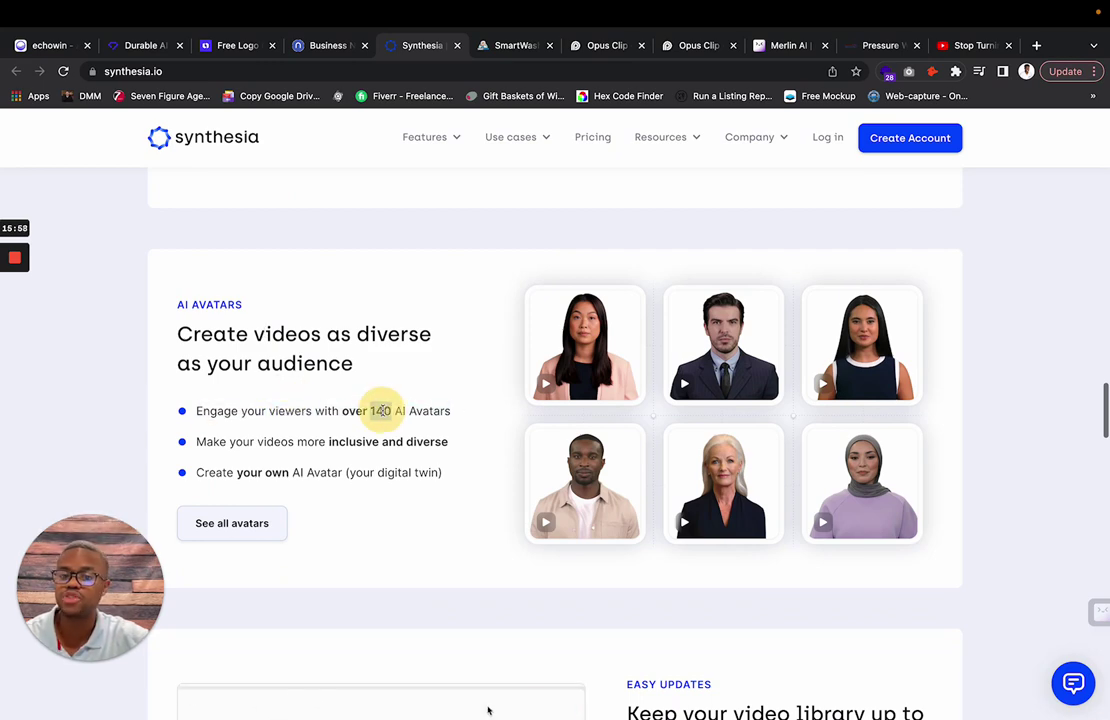
left_click(196, 476)
left_click_drag(196, 476, 450, 477)
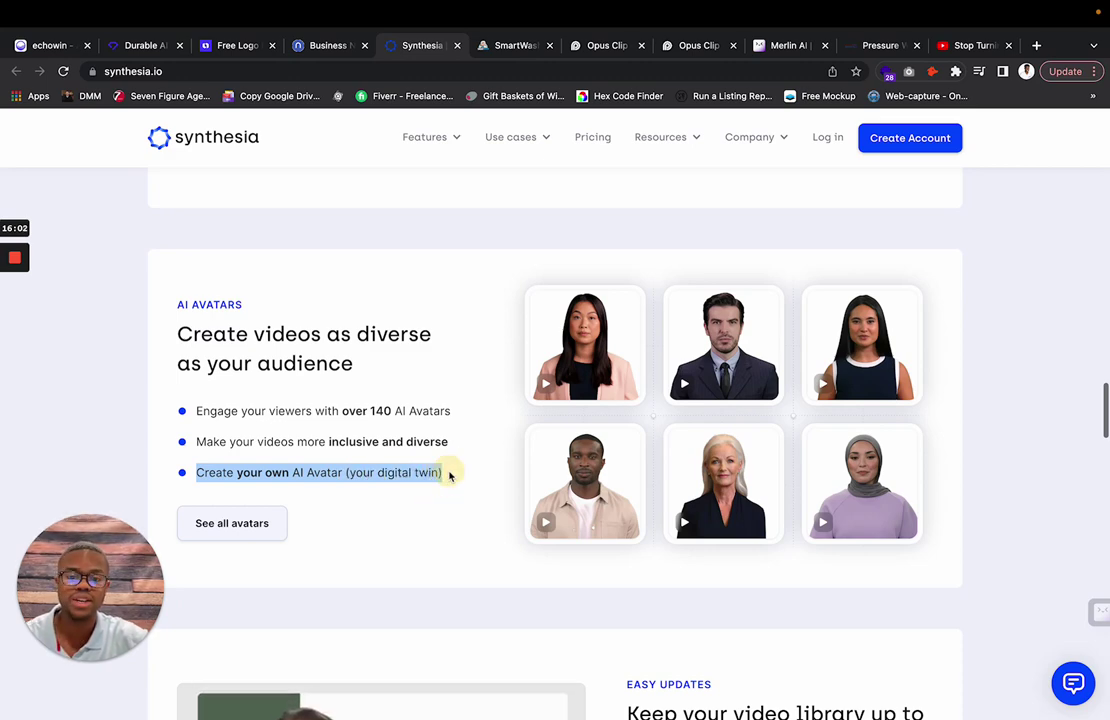
left_click(449, 476)
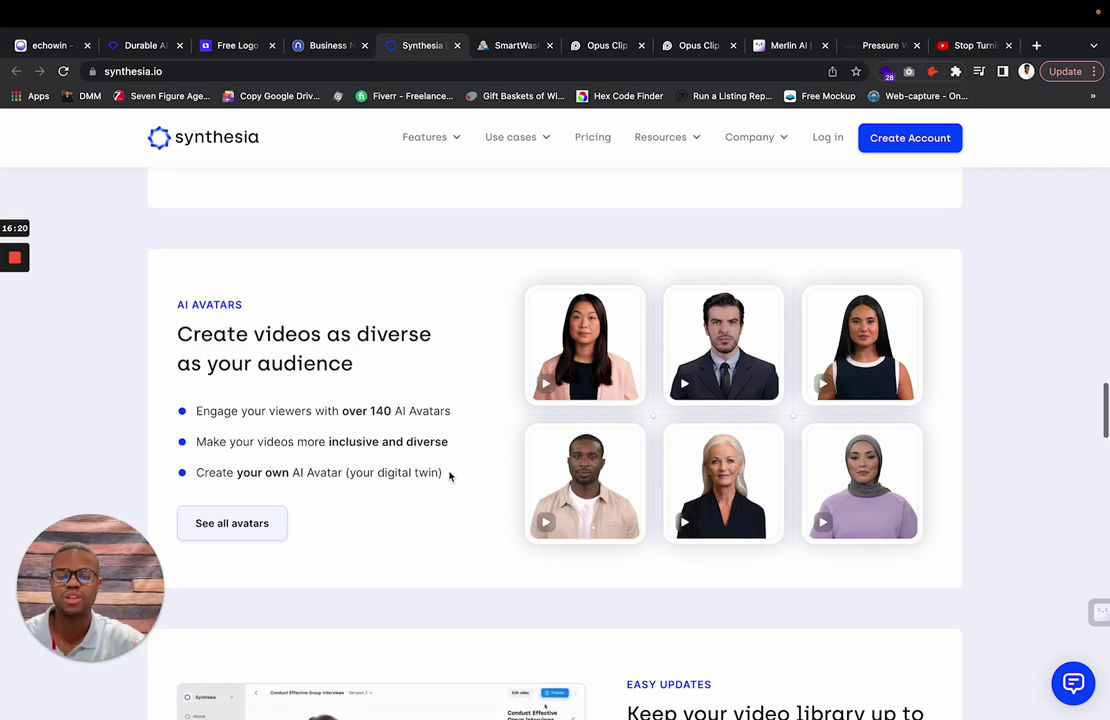
- Scroll back to the digital twin line, highlight it again, then clear the highlight
scroll(449, 476, "down", 3)
scroll(449, 476, "down", 10)
scroll(449, 476, "up", 9)
scroll(449, 476, "up", 5)
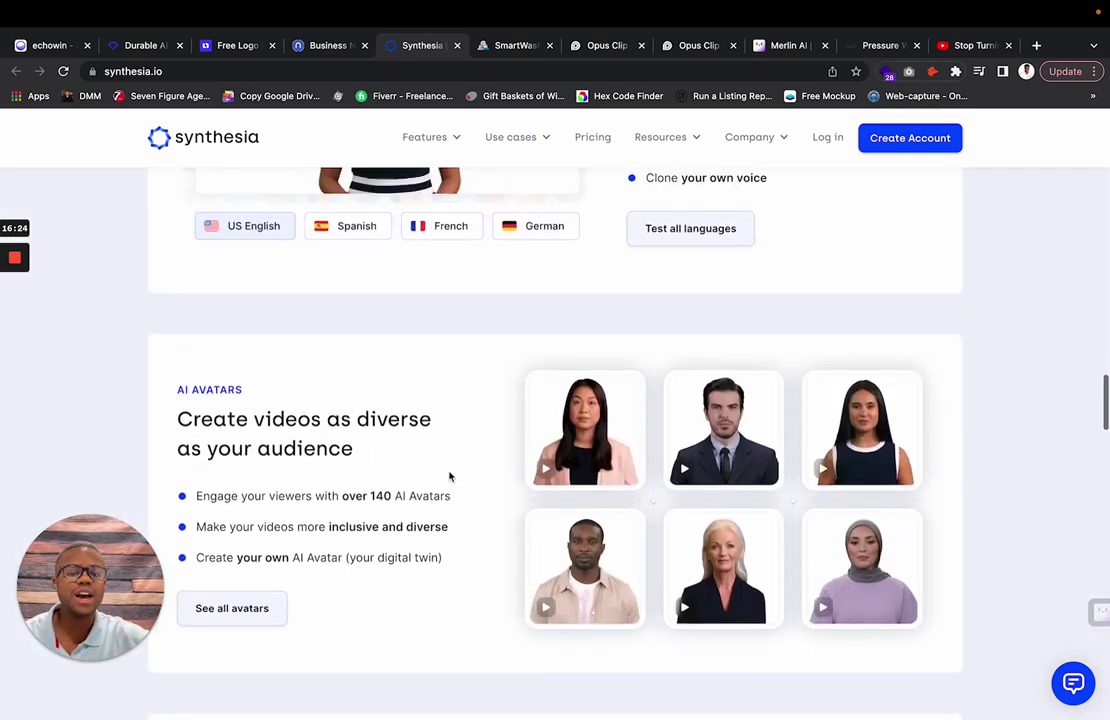
triple_click(280, 493)
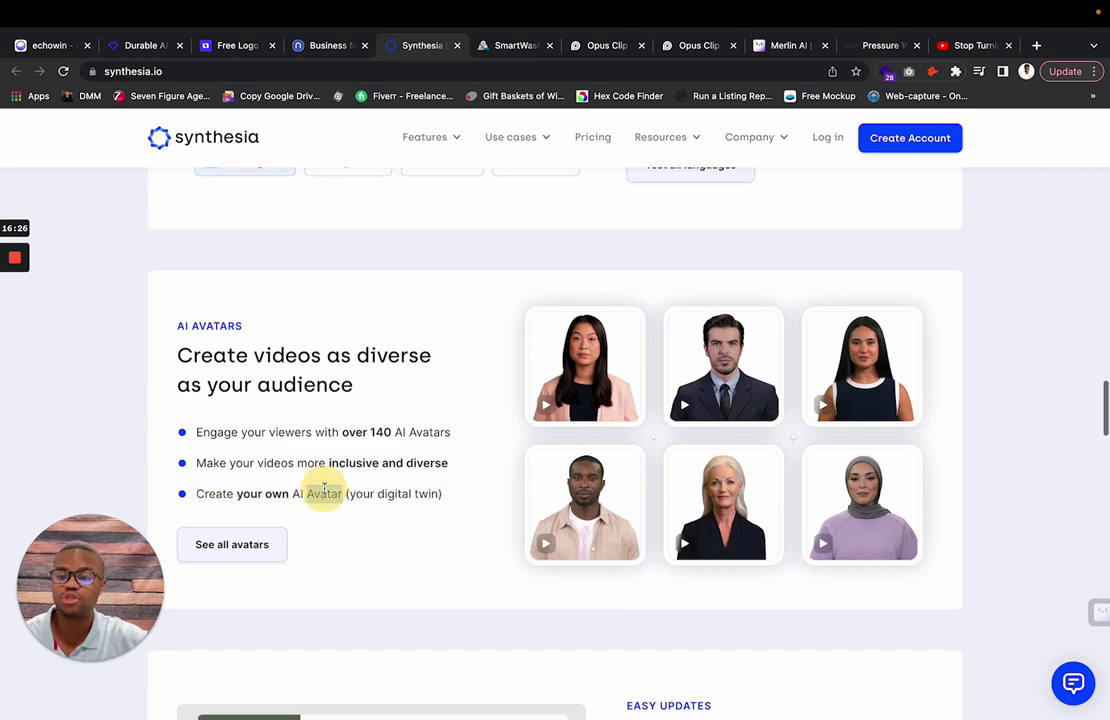
triple_click(322, 493)
left_click(341, 493)
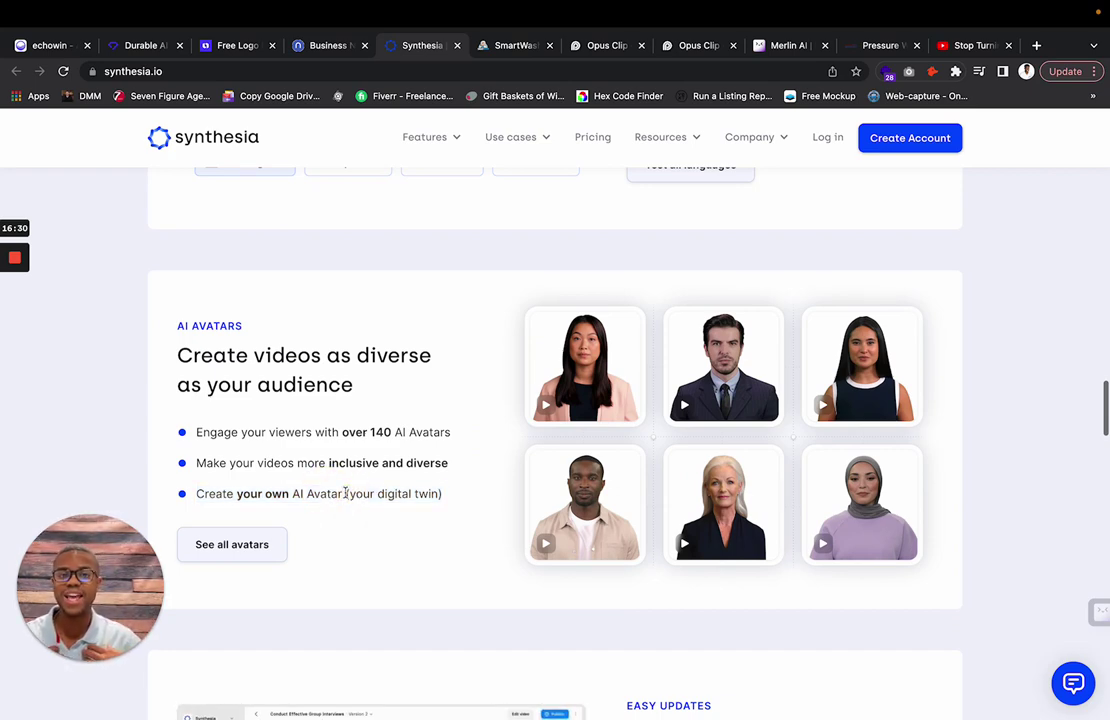
- Collapse the Merlin summary on Pressure Washing Marketing Pros, then bring Synthesia back to its top
left_click(860, 45)
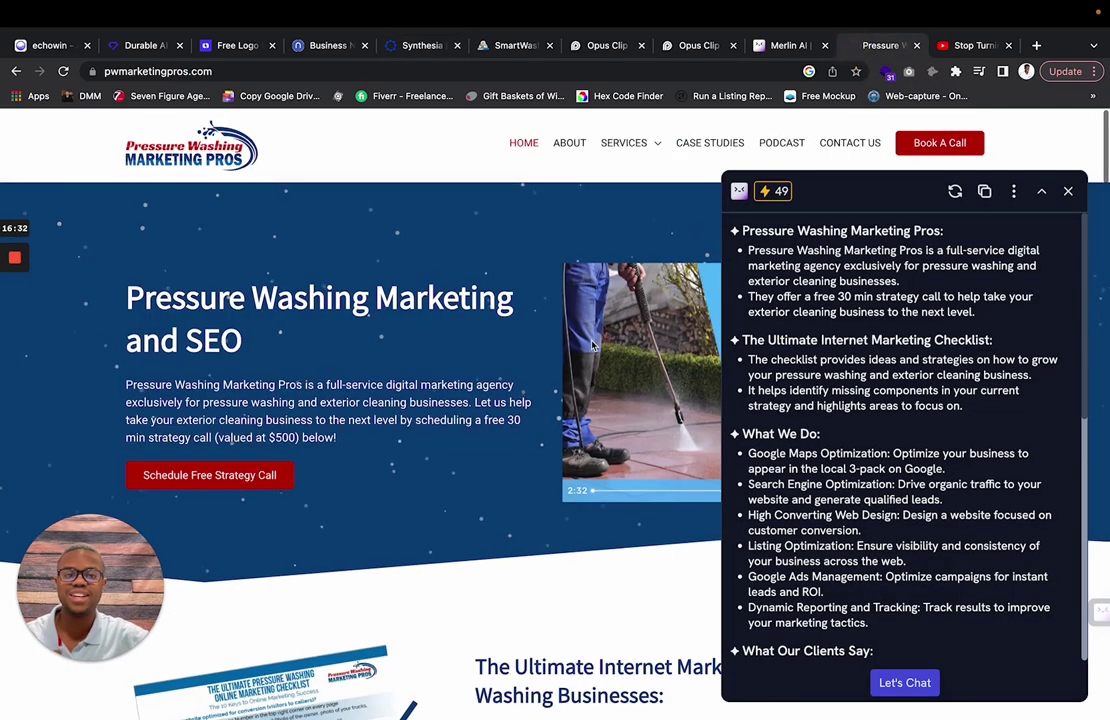
left_click(1041, 190)
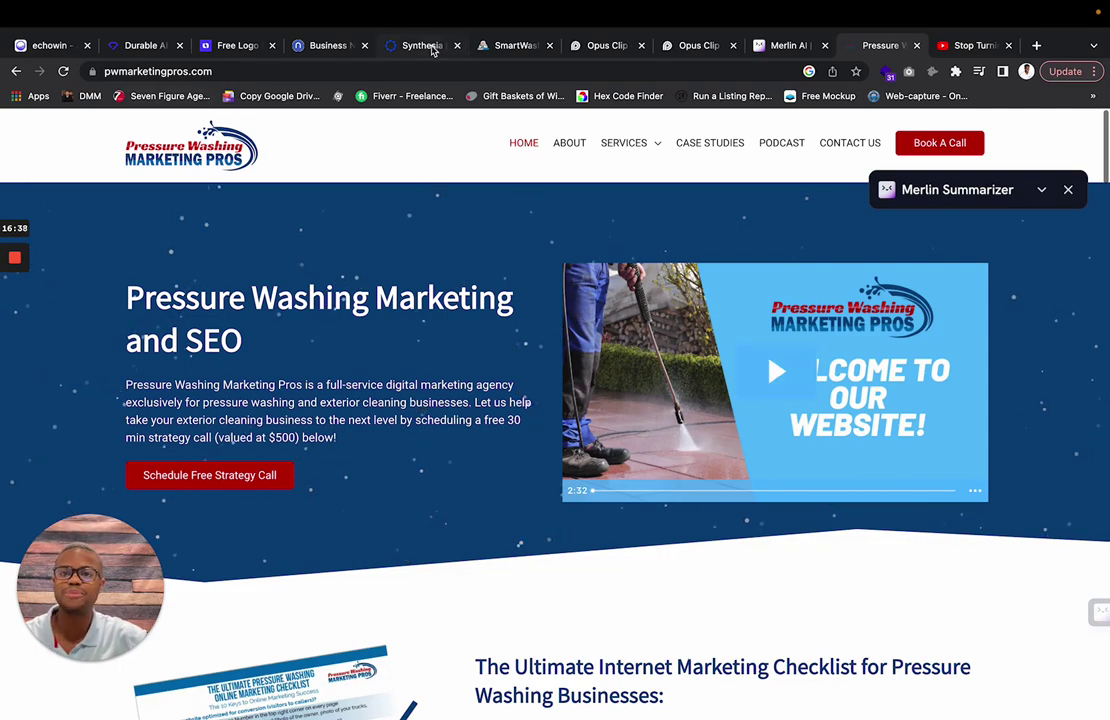
left_click(431, 48)
scroll(619, 463, "up", 15)
scroll(620, 462, "up", 10)
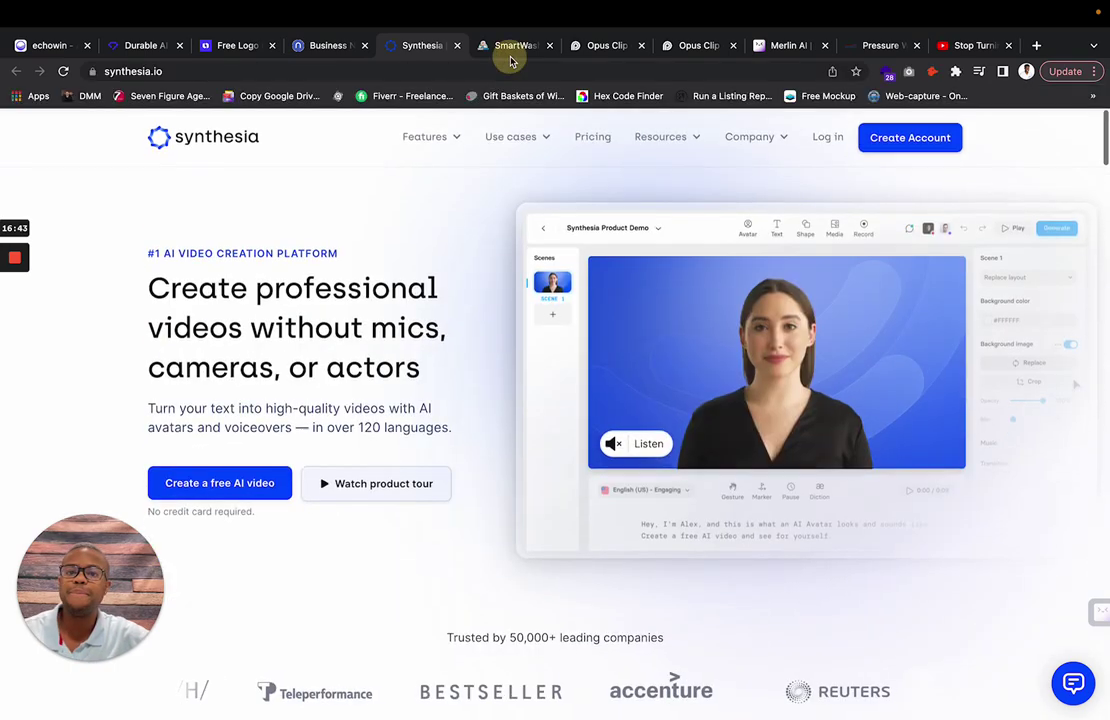
left_click(514, 46)
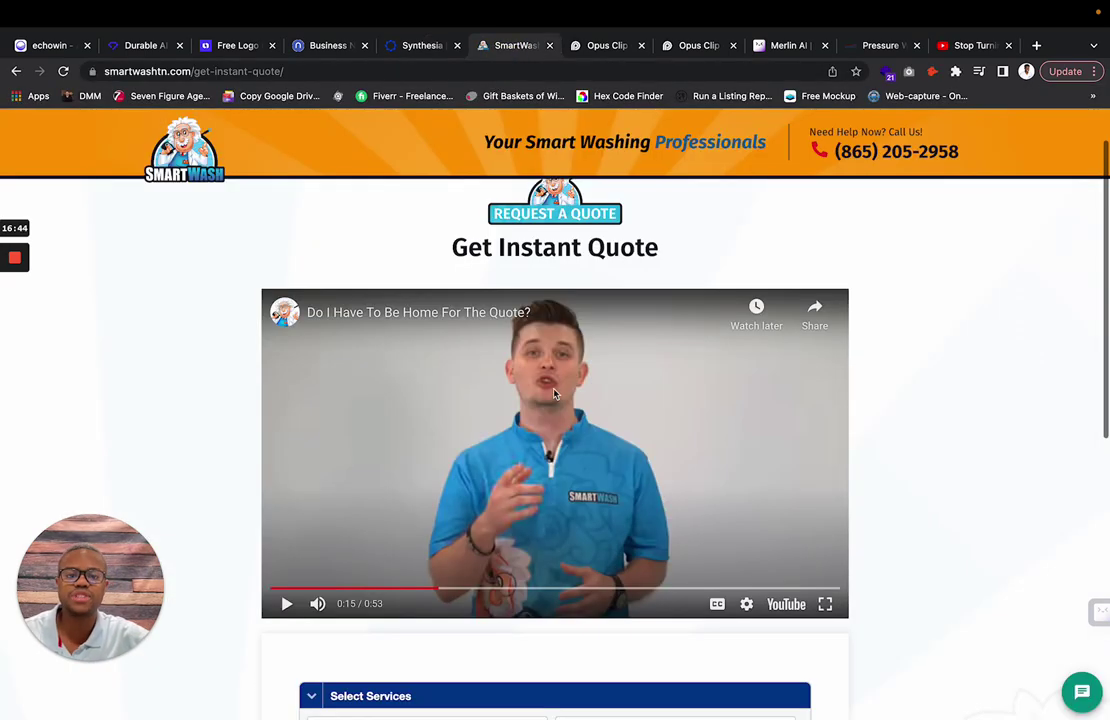
left_click(397, 48)
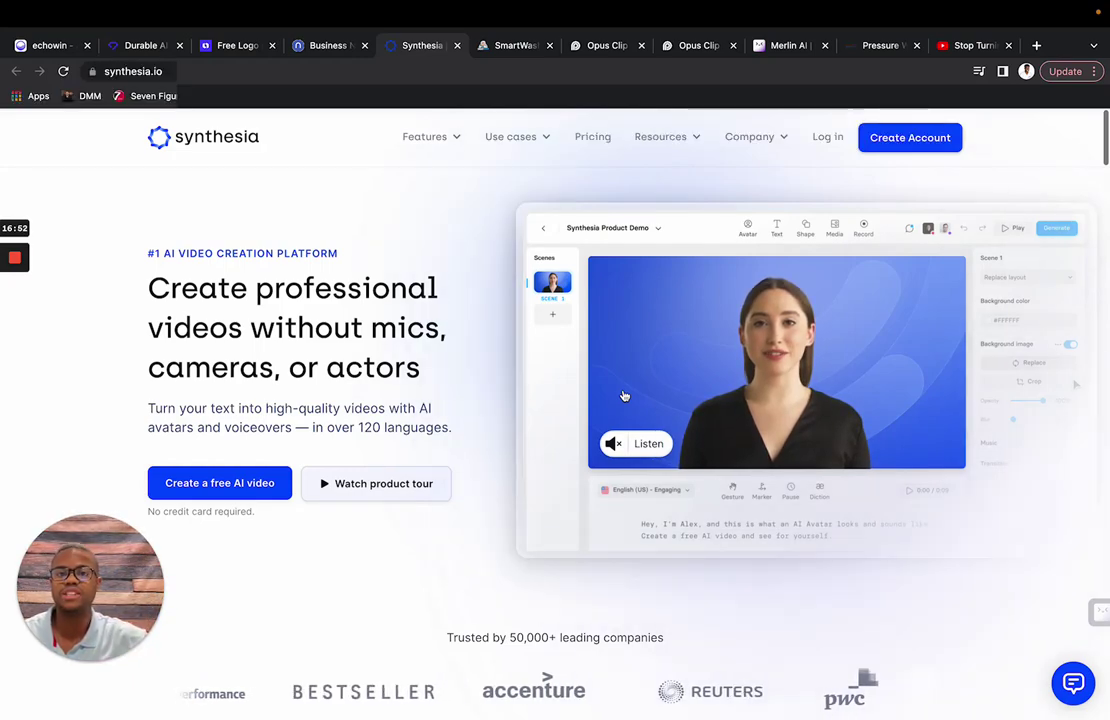
- Switch to the Opus Clip homepage and scroll through its long-video-to-viral-clips pitch
left_click(600, 45)
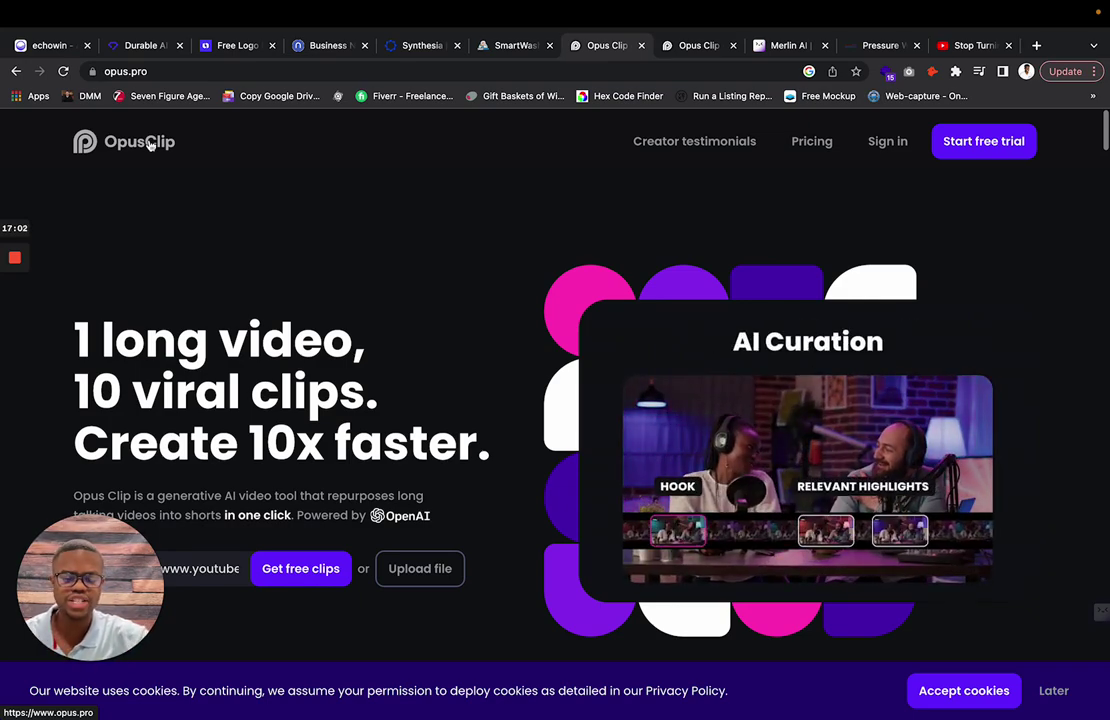
mouse_move(305, 10)
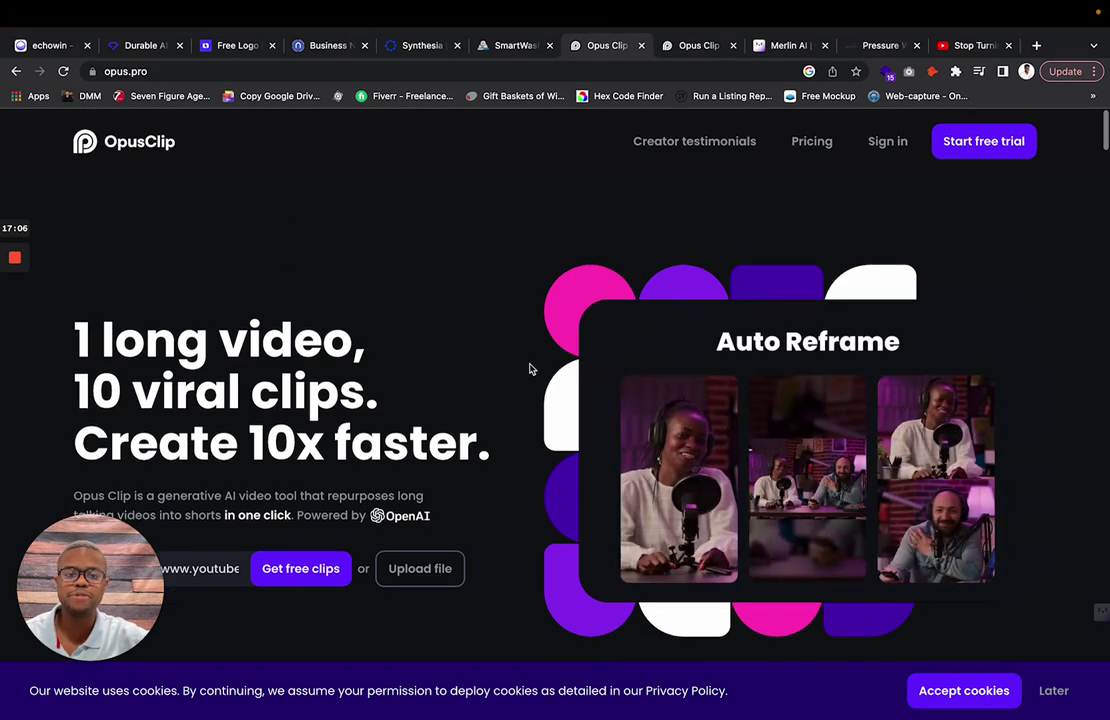
scroll(528, 367, "down", 10)
scroll(529, 368, "down", 5)
scroll(528, 364, "up", 3)
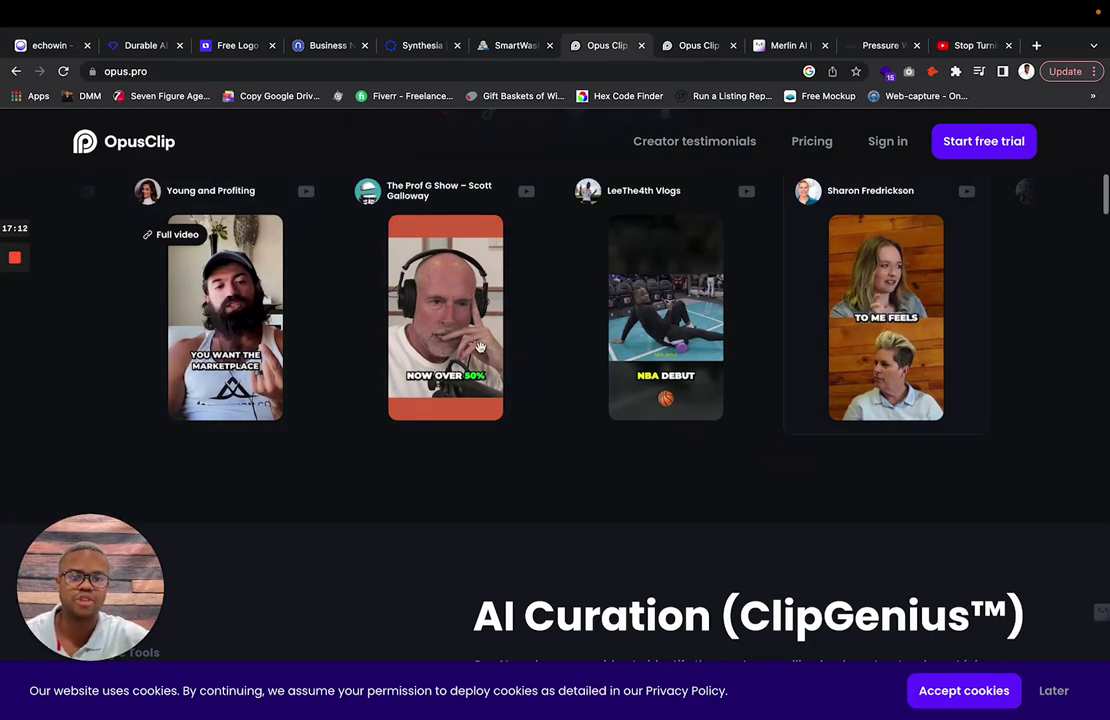
scroll(236, 335, "down", 5)
scroll(236, 335, "up", 3)
scroll(236, 335, "up", 5)
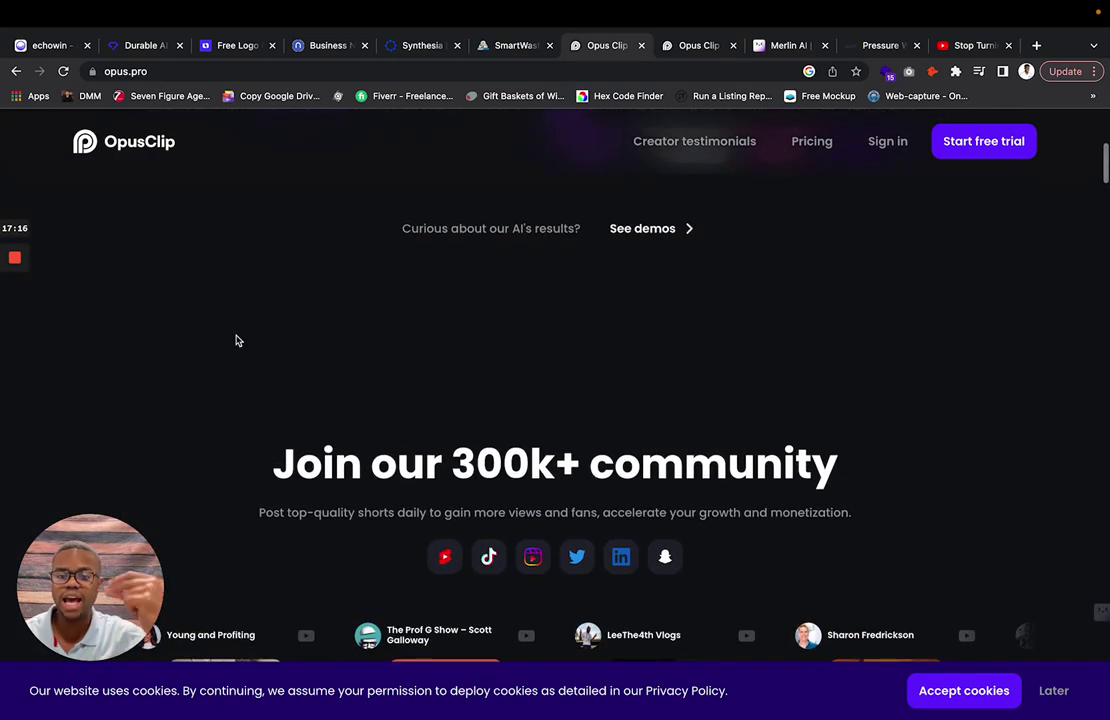
scroll(236, 341, "down", 4)
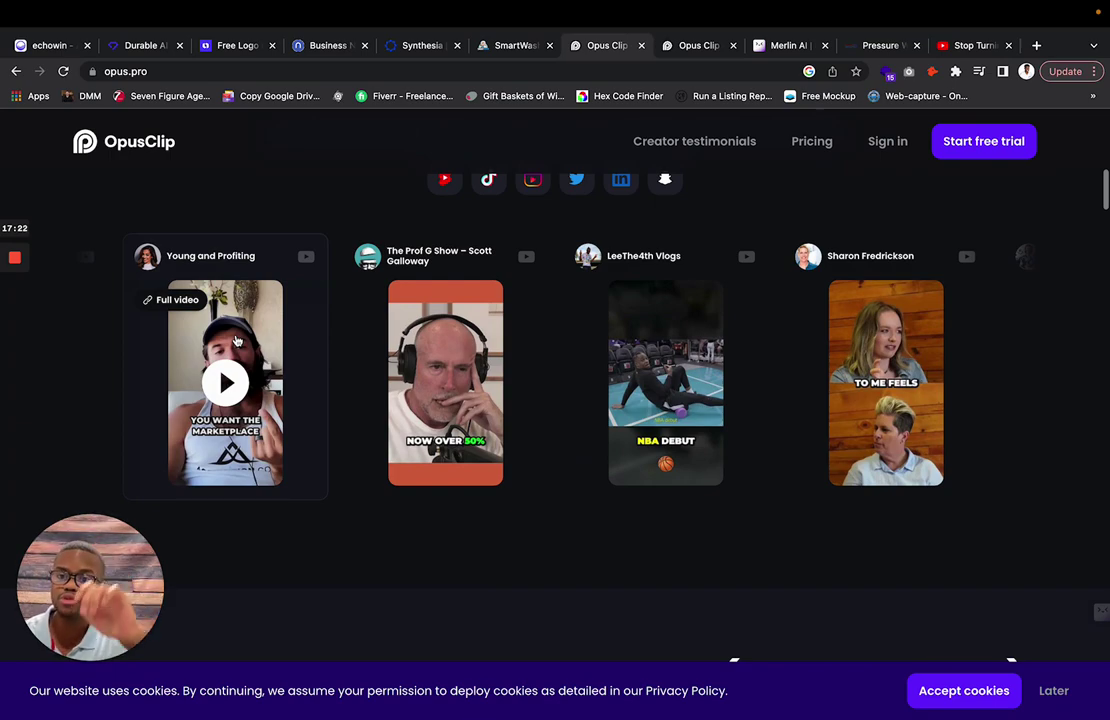
scroll(236, 341, "up", 5)
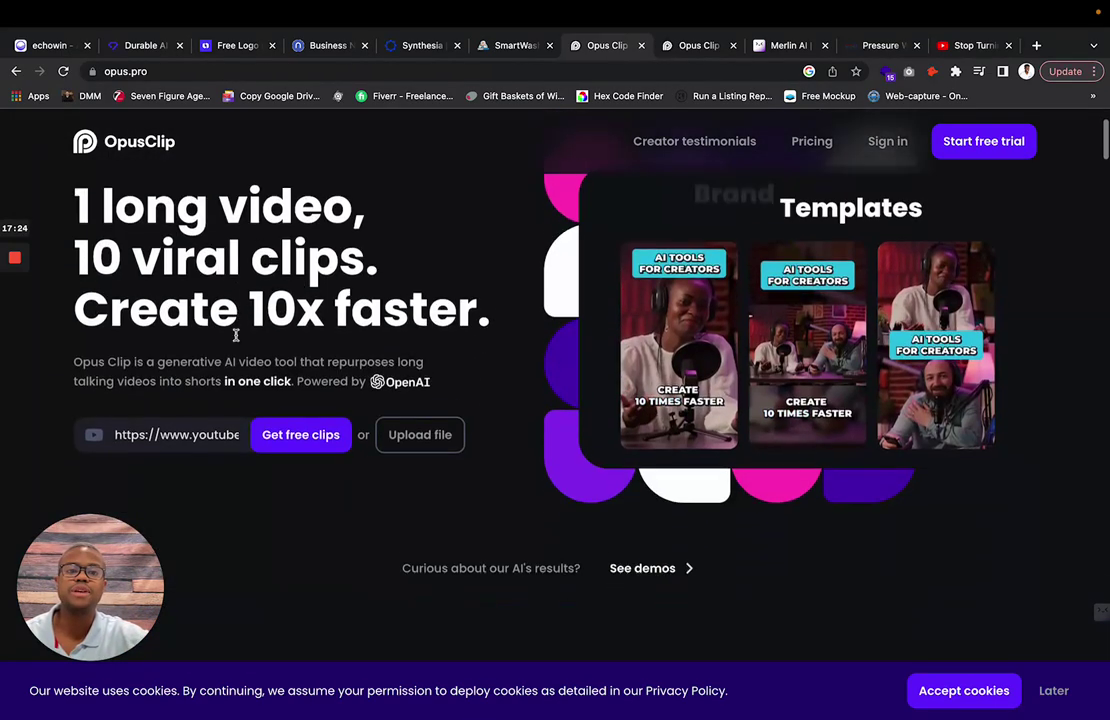
scroll(236, 272, "up", 1)
scroll(236, 272, "down", 2)
- Cut the sample link from the URL field and paste in a new YouTube video link
left_click(183, 356)
right_click(186, 356)
left_click(235, 450)
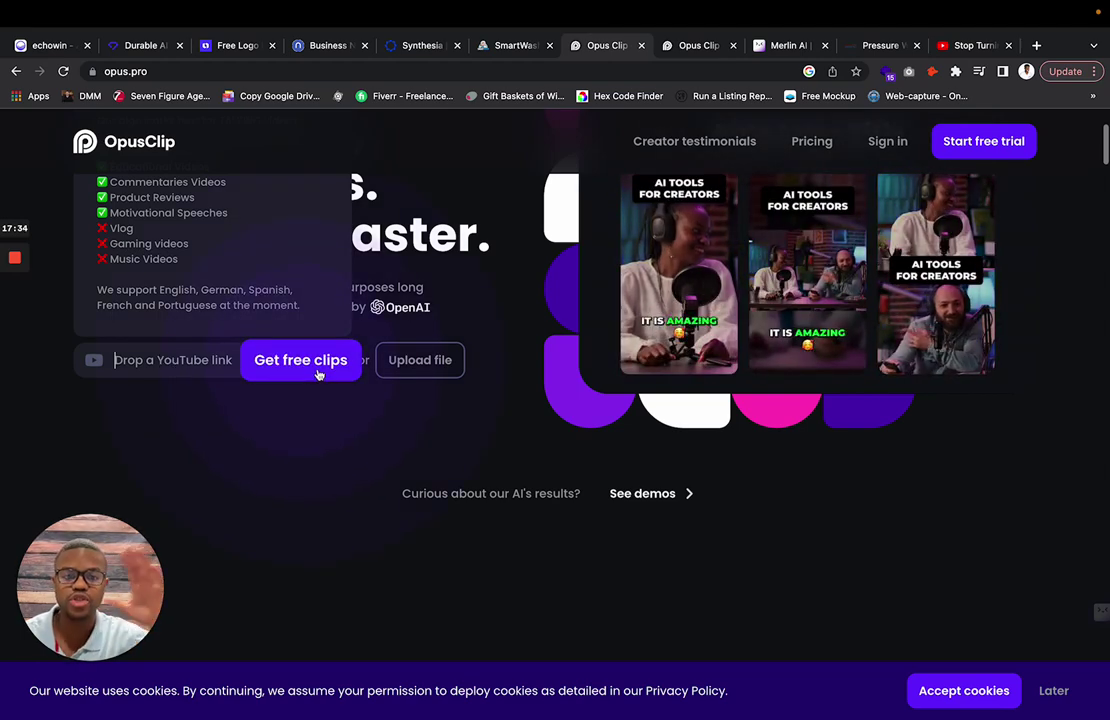
key("super+v")
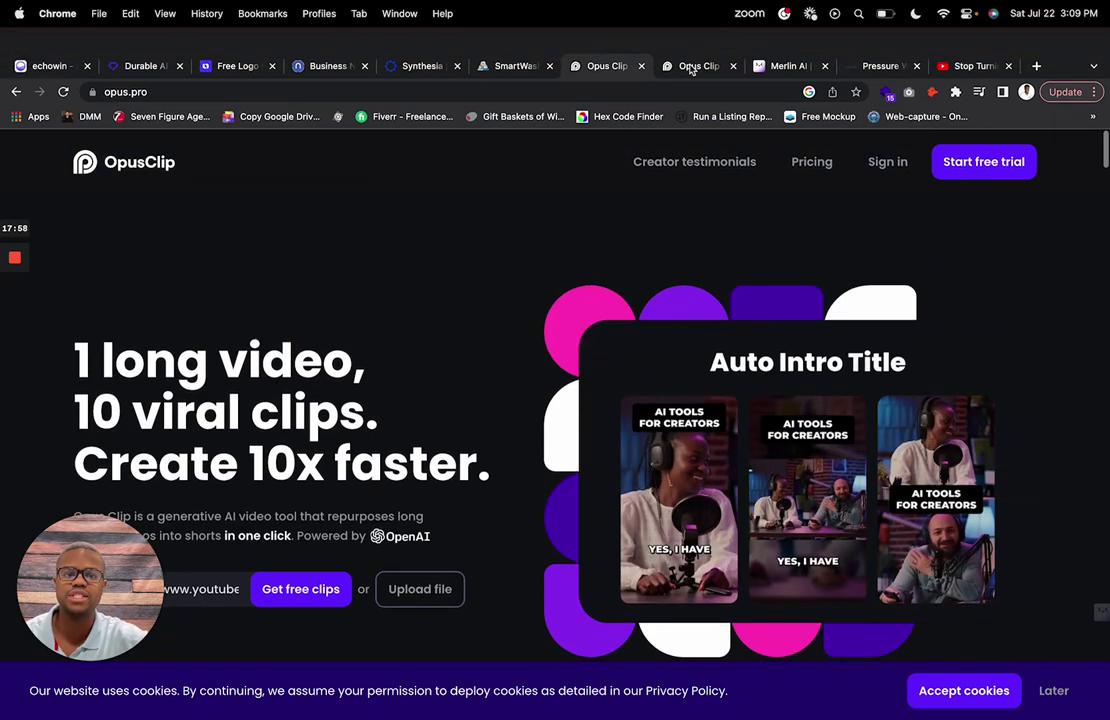
left_click(692, 67)
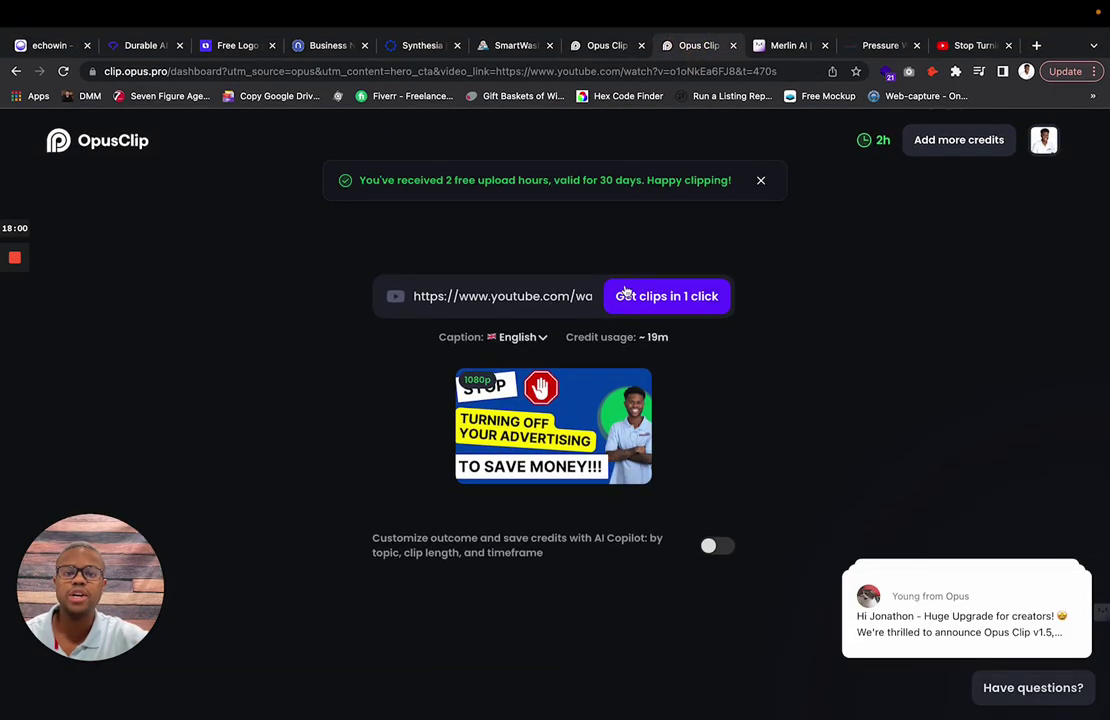
left_click(512, 313)
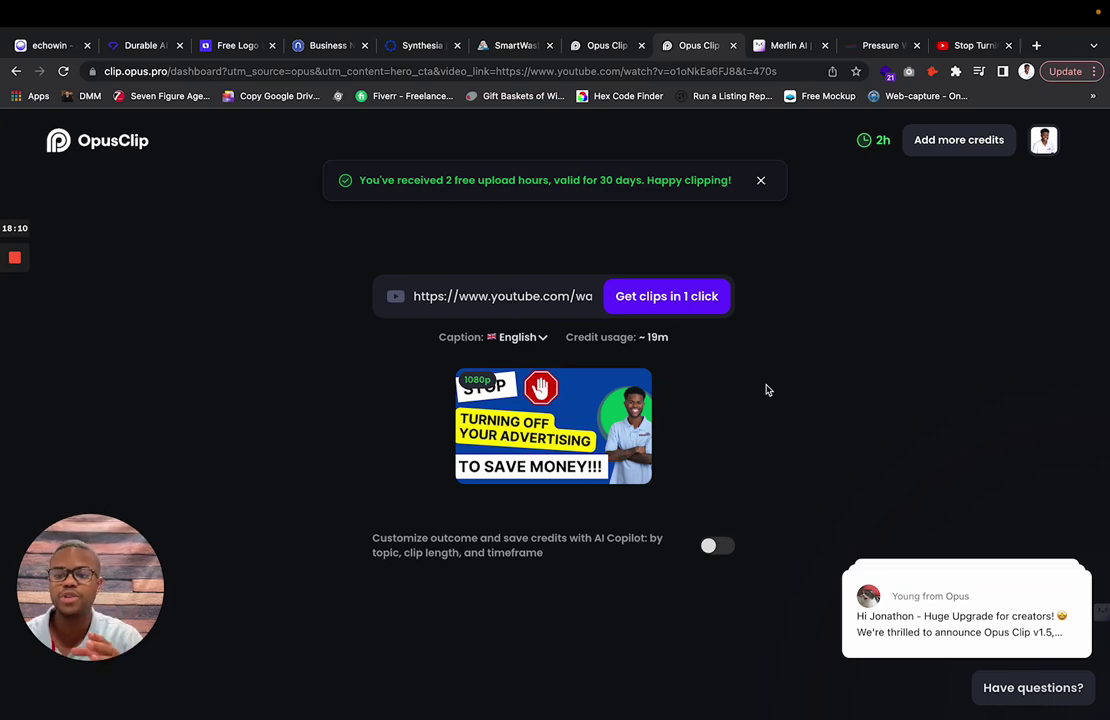
left_click(683, 309)
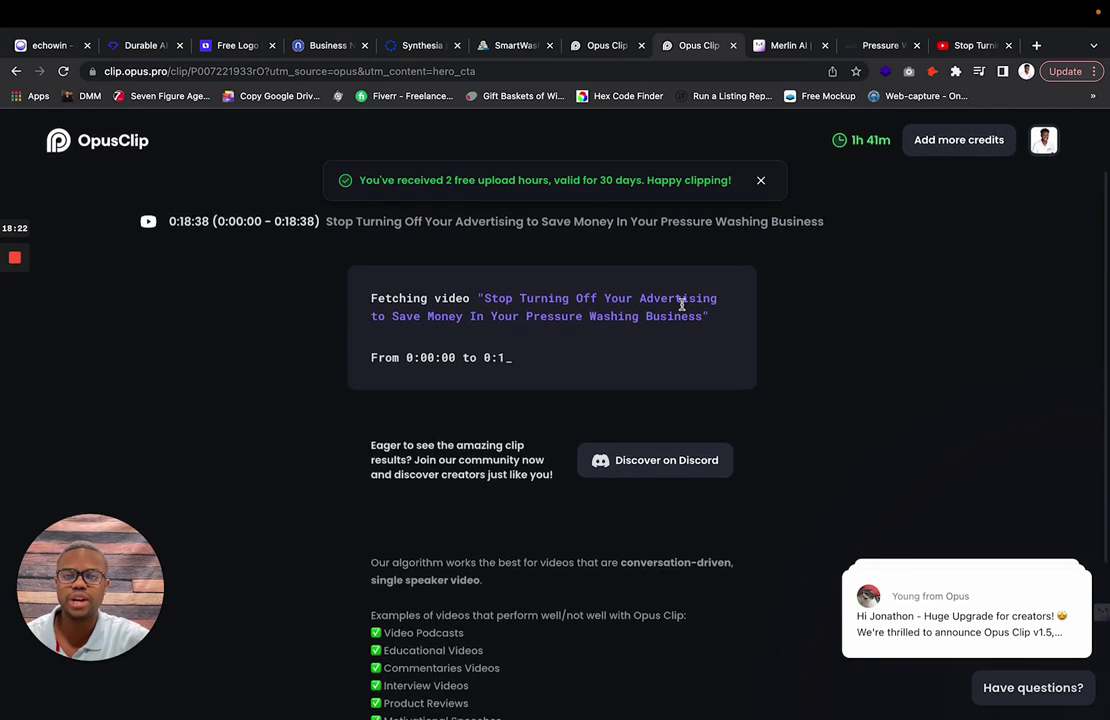
mouse_move(15, 318)
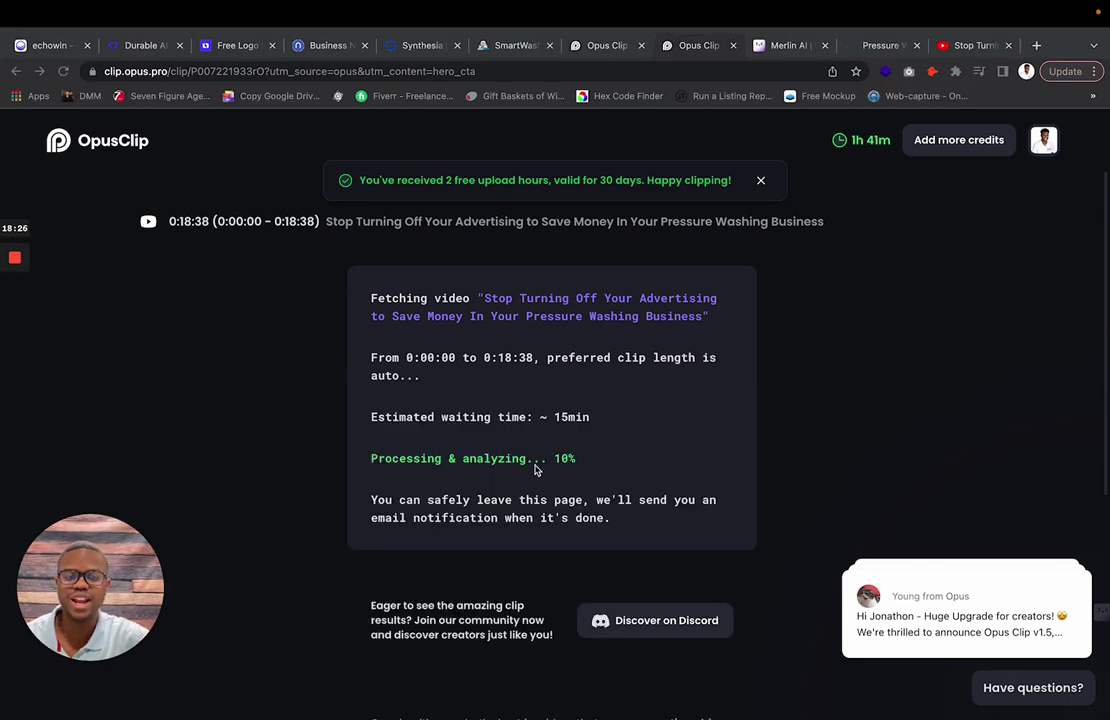
triple_click(576, 418)
triple_click(576, 418)
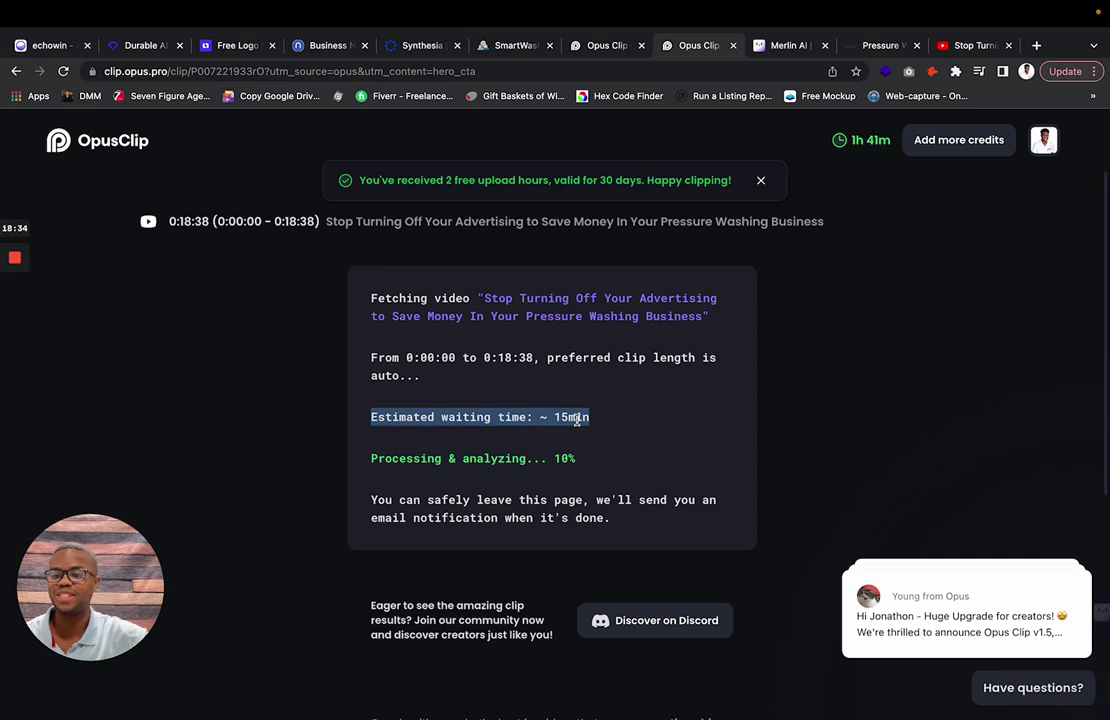
mouse_move(2, 252)
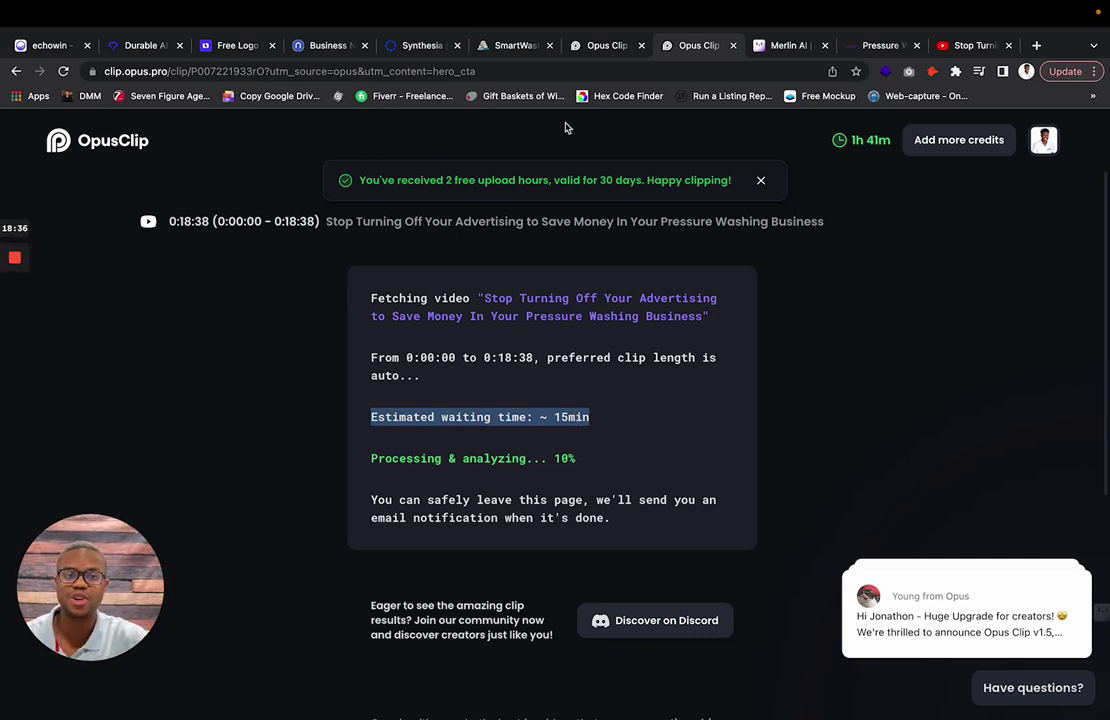
left_click(620, 457)
triple_click(595, 460)
left_click(600, 461)
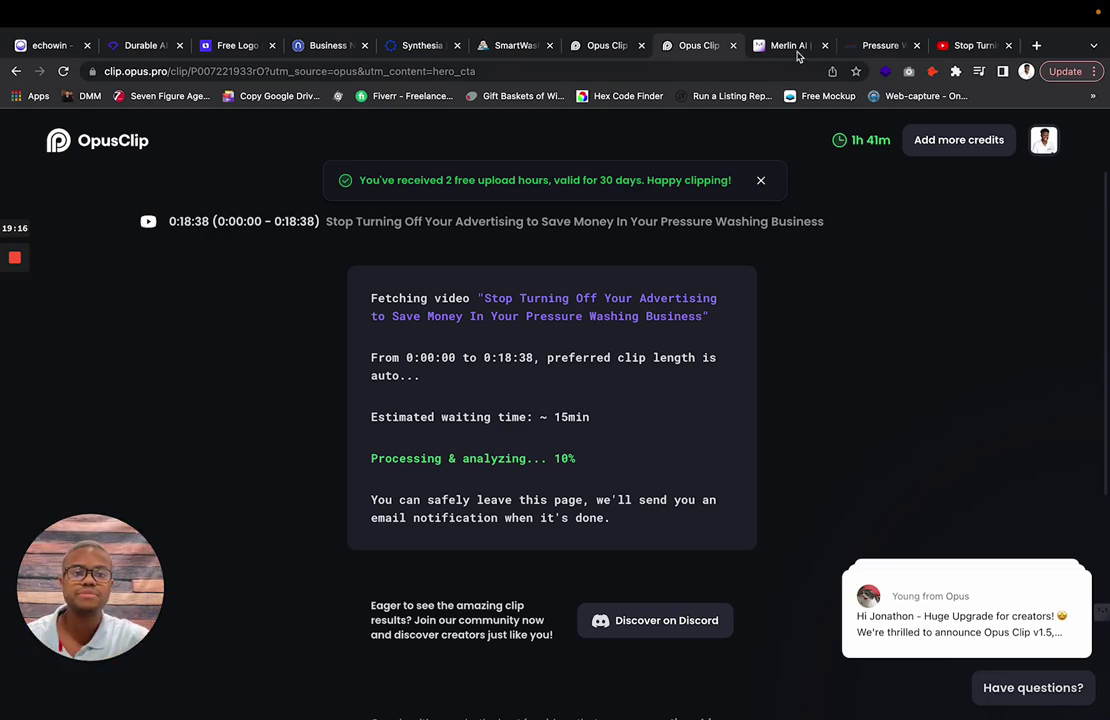
- Switch to the Merlin website and select parts of its merlin.foyer.work address
left_click(789, 46)
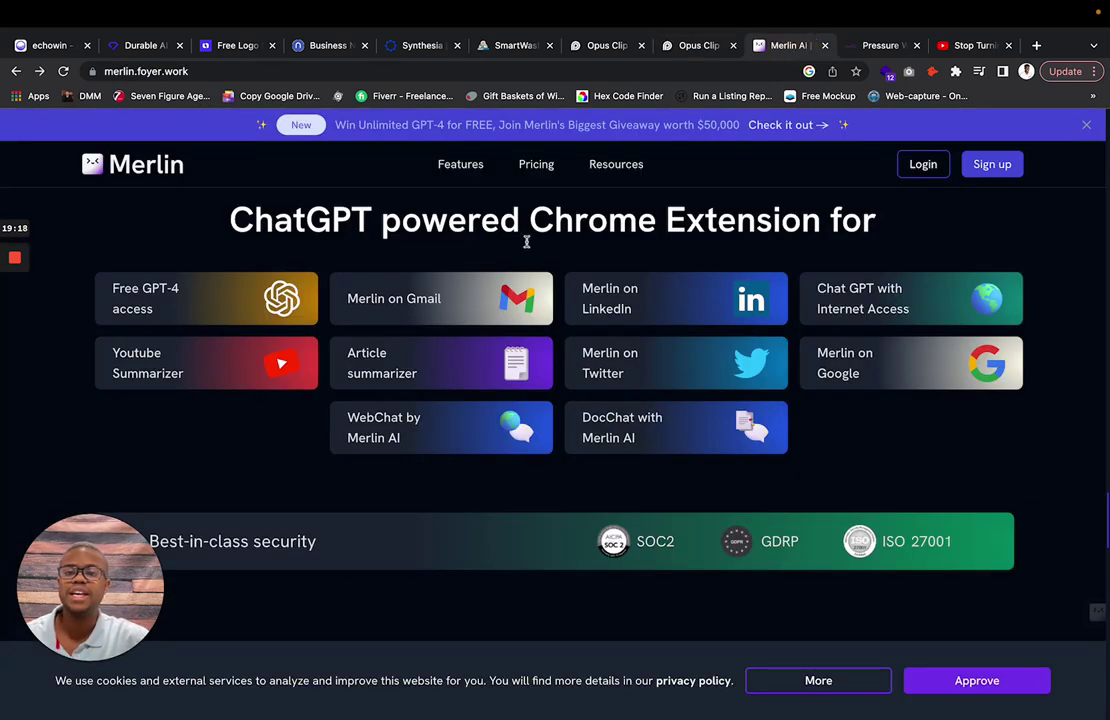
left_click(184, 71)
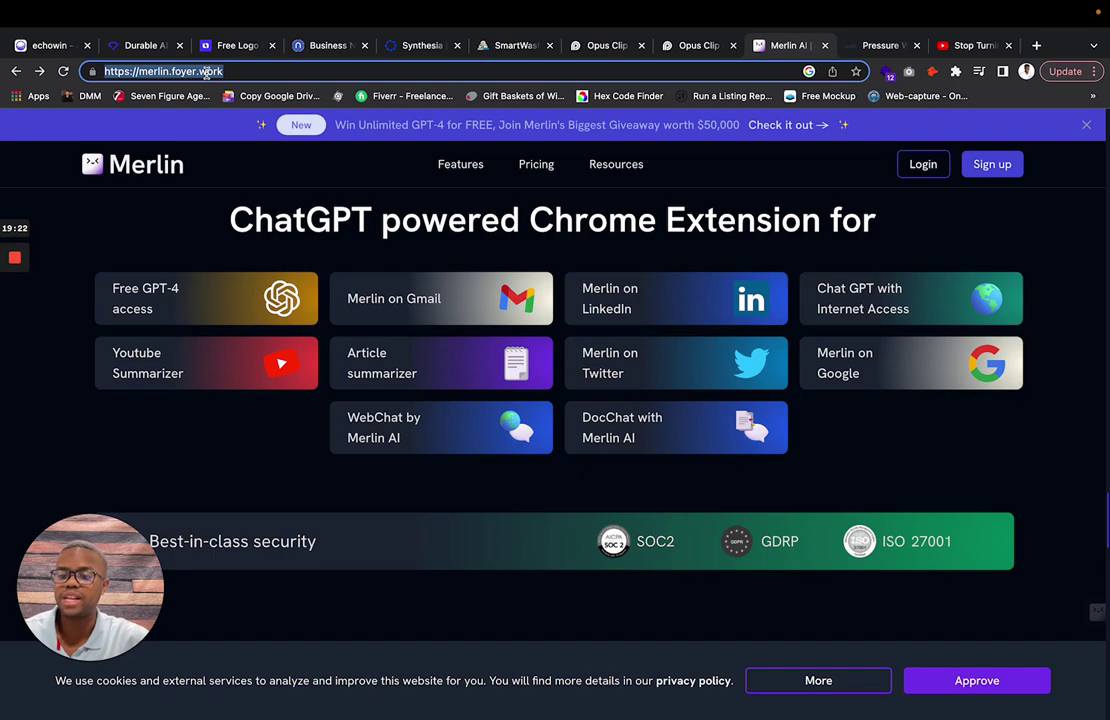
double_click(211, 71)
scroll(451, 368, "down", 5)
scroll(451, 372, "up", 10)
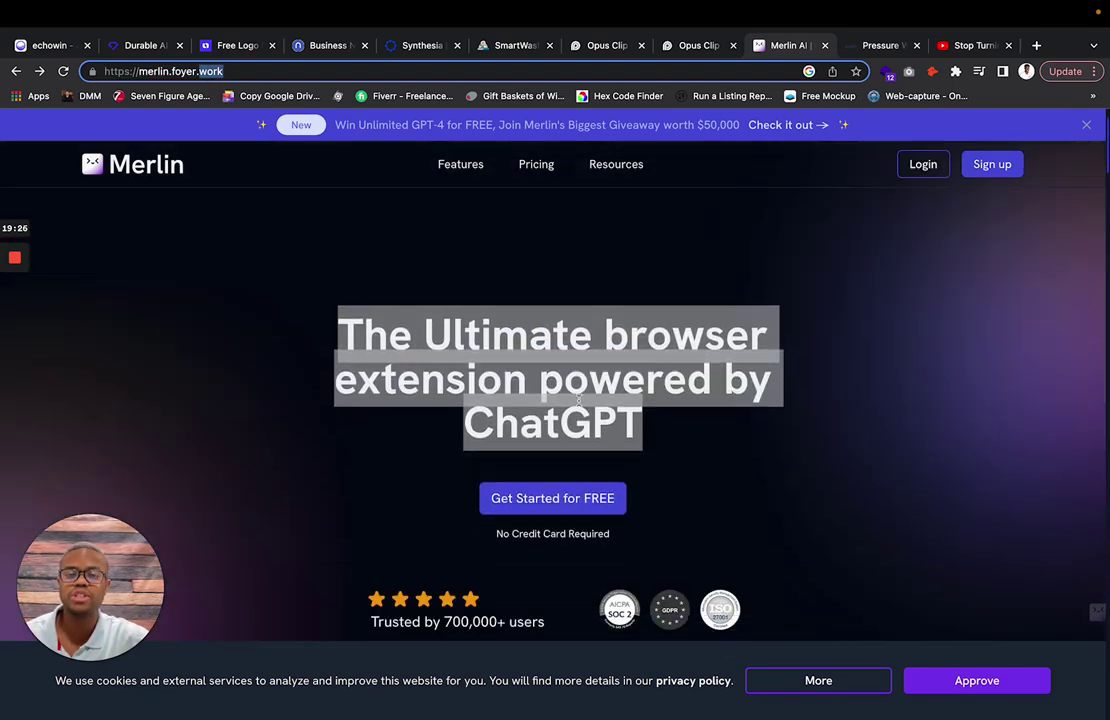
left_click(598, 350)
left_click(652, 404)
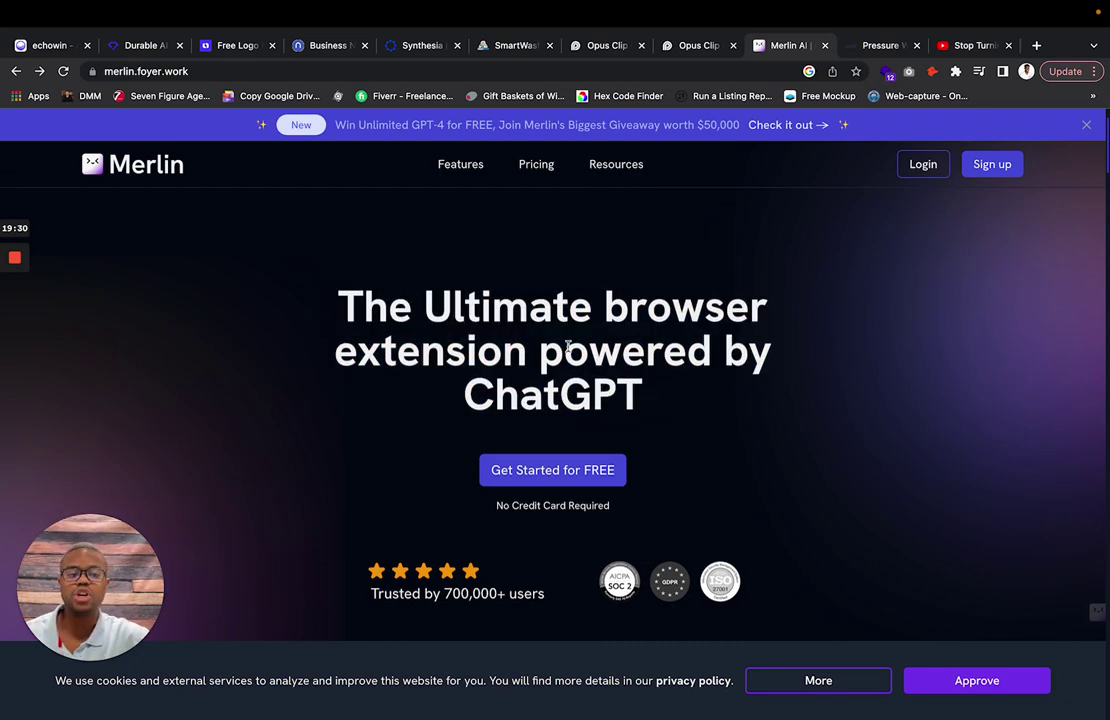
- Scroll through the Merlin website's feature sections
scroll(567, 350, "down", 5)
scroll(569, 352, "down", 3)
scroll(569, 352, "down", 10)
scroll(569, 352, "down", 2)
scroll(569, 352, "up", 4)
scroll(569, 352, "down", 4)
scroll(569, 352, "down", 10)
scroll(569, 352, "up", 3)
scroll(569, 352, "down", 5)
scroll(569, 352, "up", 3)
scroll(569, 352, "down", 1)
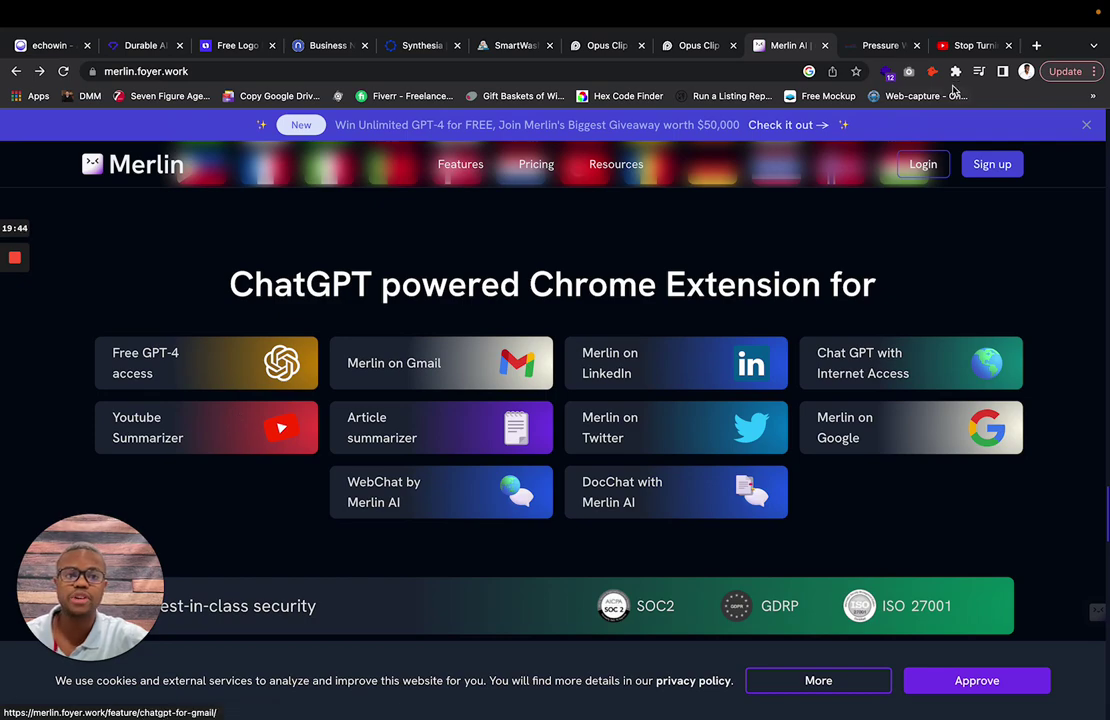
- Open and close Merlin's Chrome Web Store listing, then scroll to the extension feature grid
left_click(838, 44)
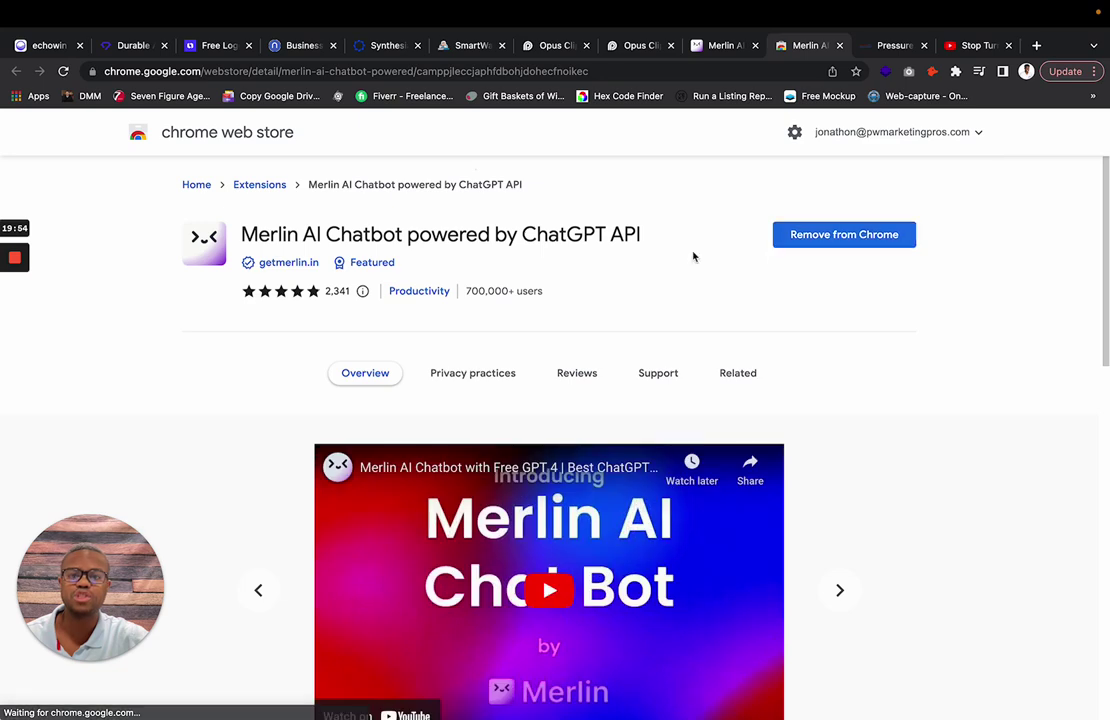
mouse_move(379, 291)
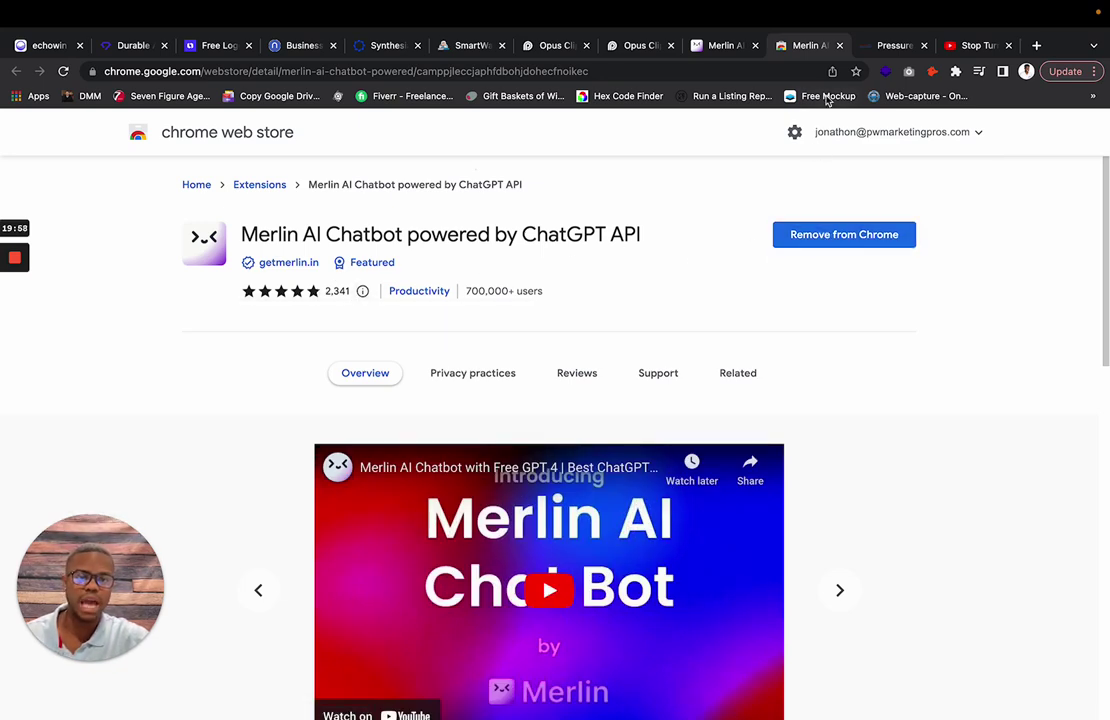
left_click(839, 47)
scroll(533, 449, "down", 5)
scroll(533, 449, "down", 20)
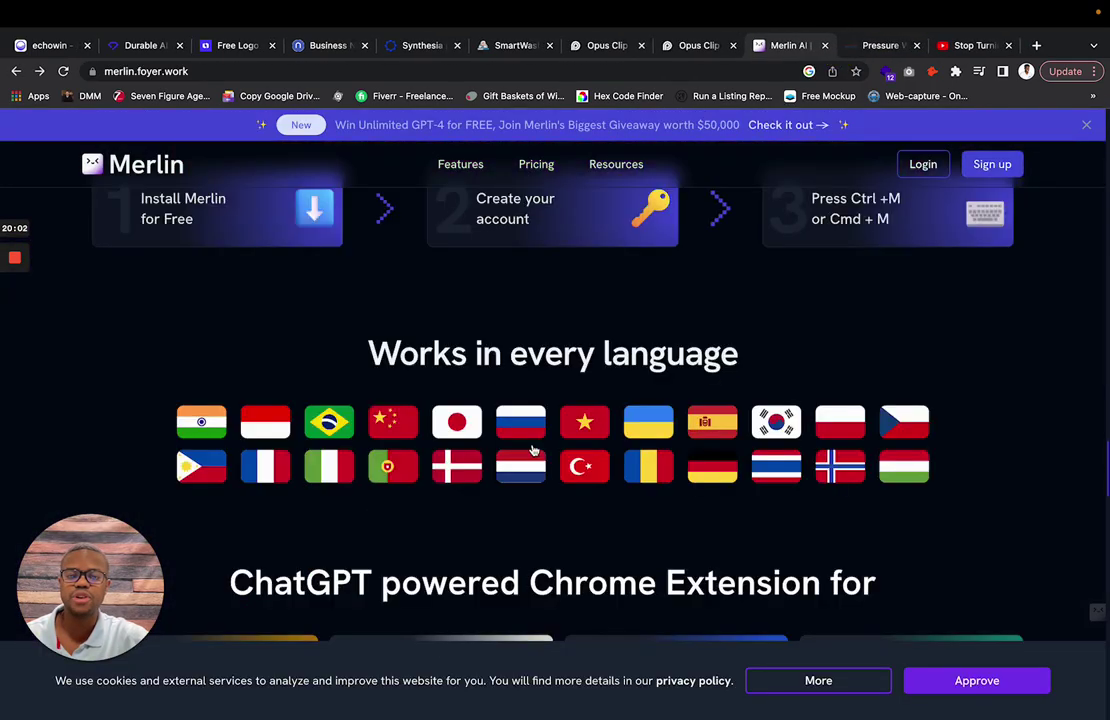
scroll(533, 449, "up", 10)
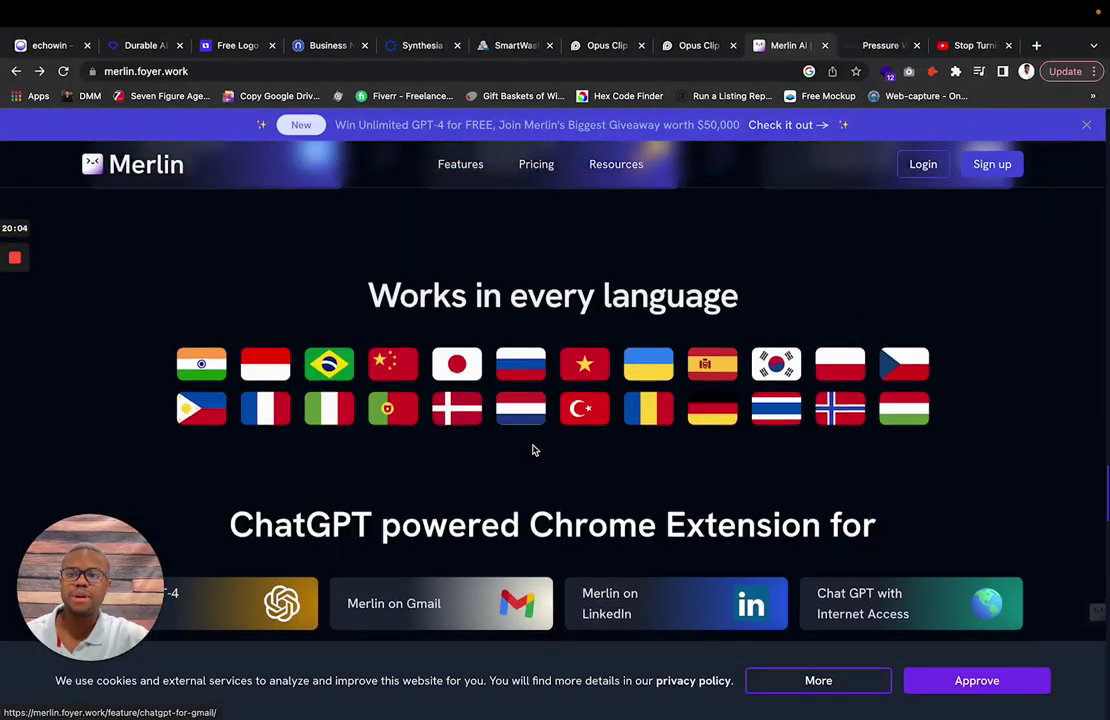
scroll(490, 403, "down", 5)
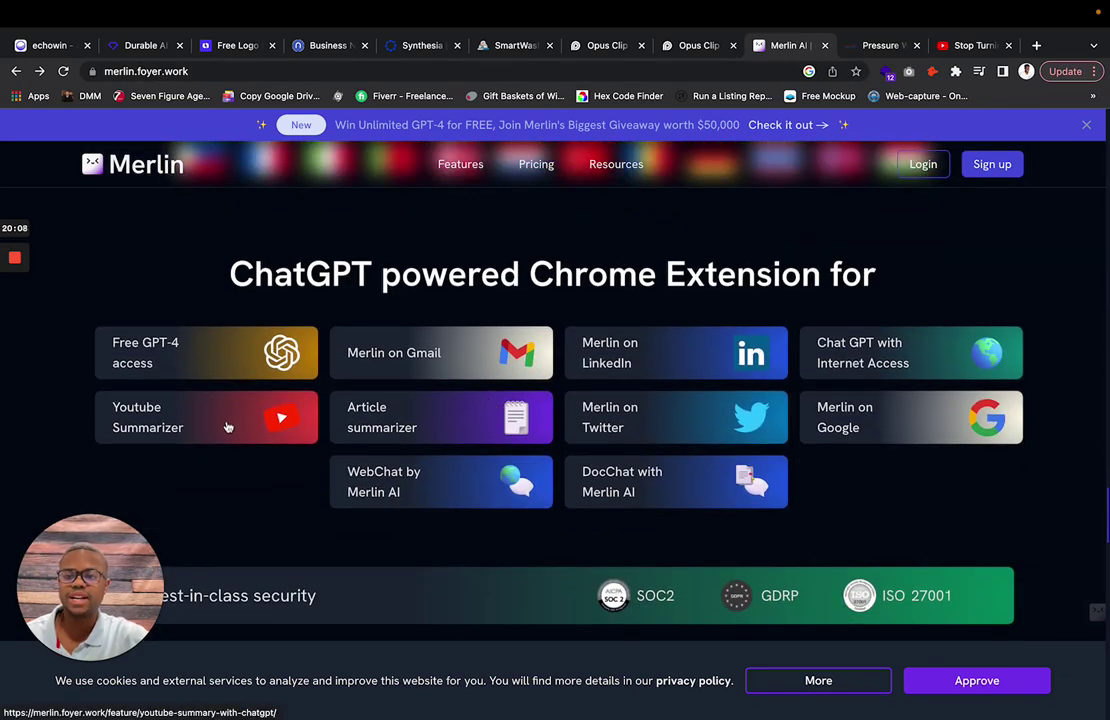
- Run Merlin summaries on the pressure-washing YouTube video and the pwmarketingpros homepage, then return
left_click(967, 47)
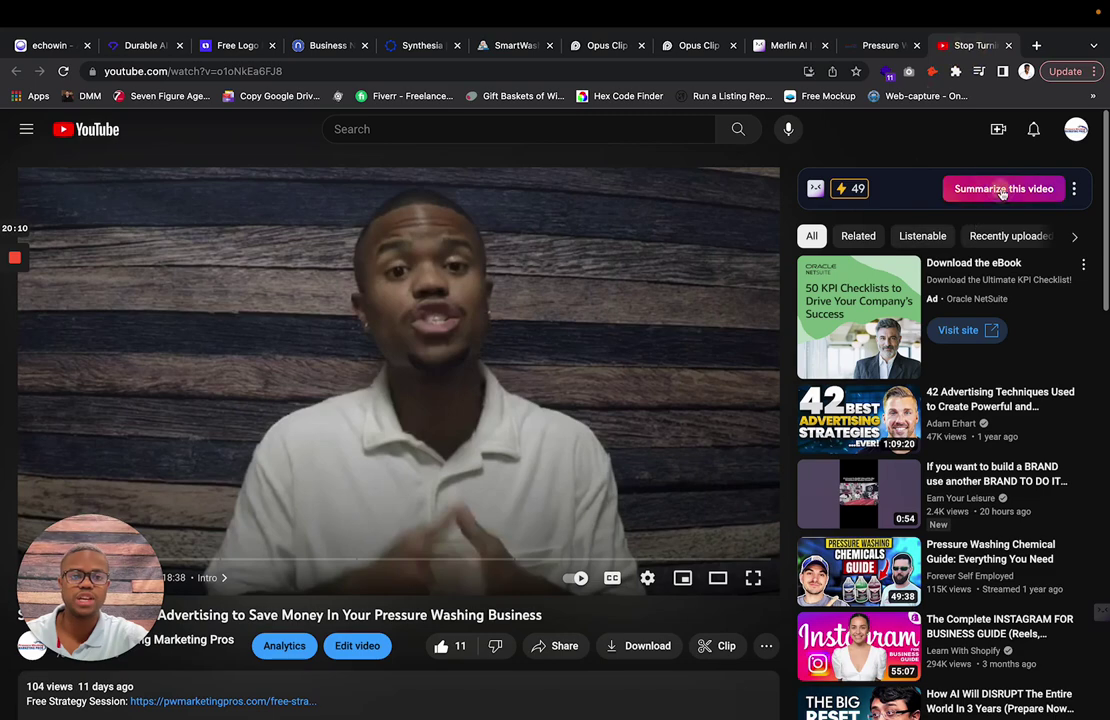
left_click(950, 189)
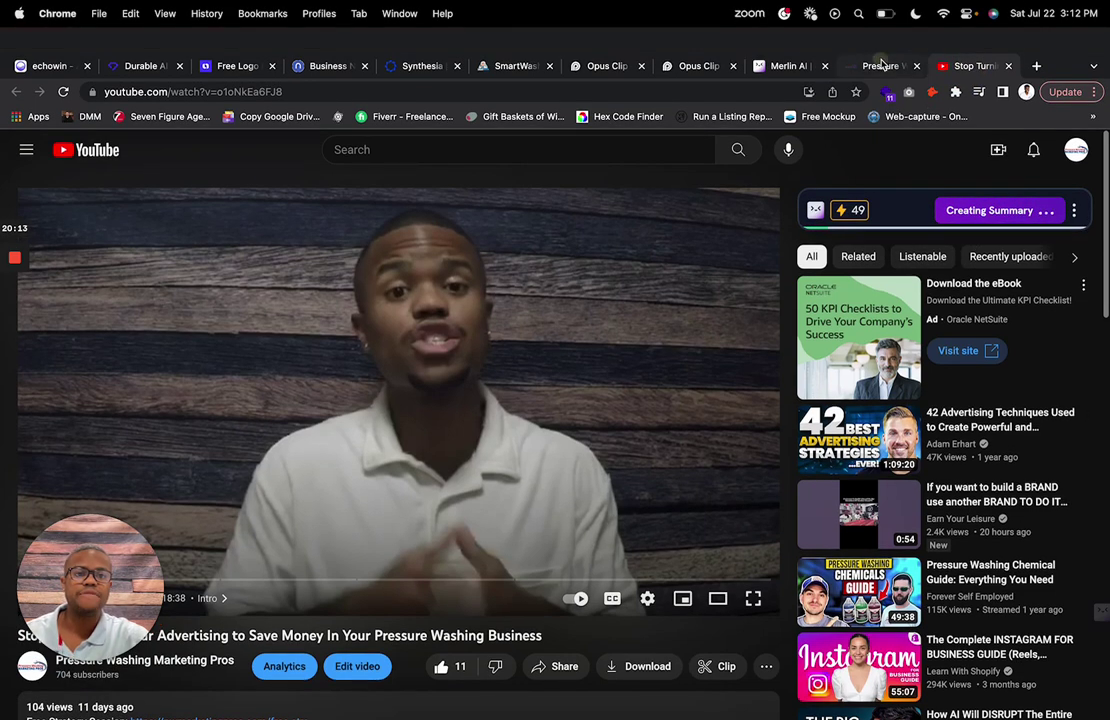
left_click(882, 45)
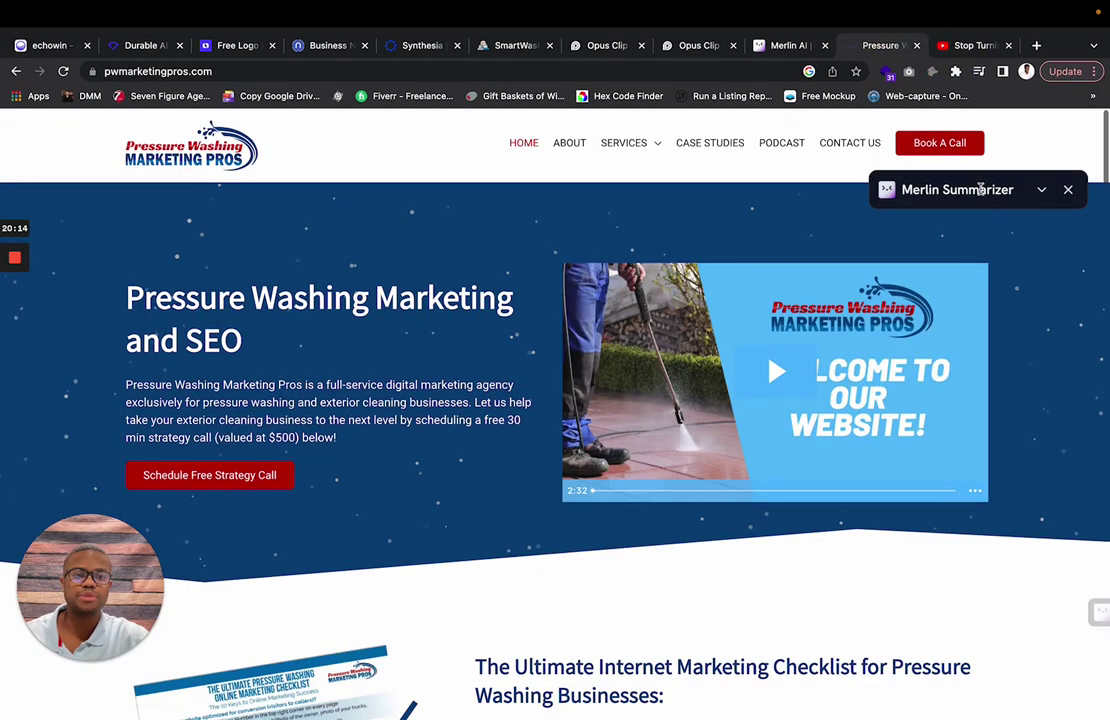
left_click(1041, 189)
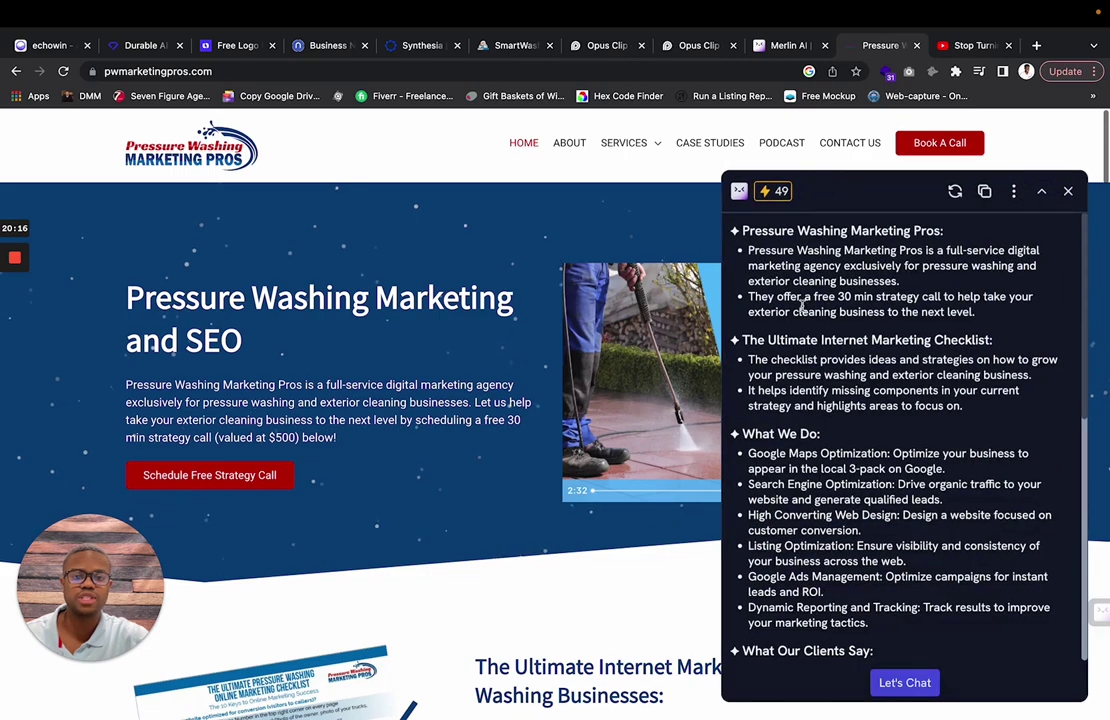
scroll(803, 304, "down", 5)
scroll(803, 304, "up", 5)
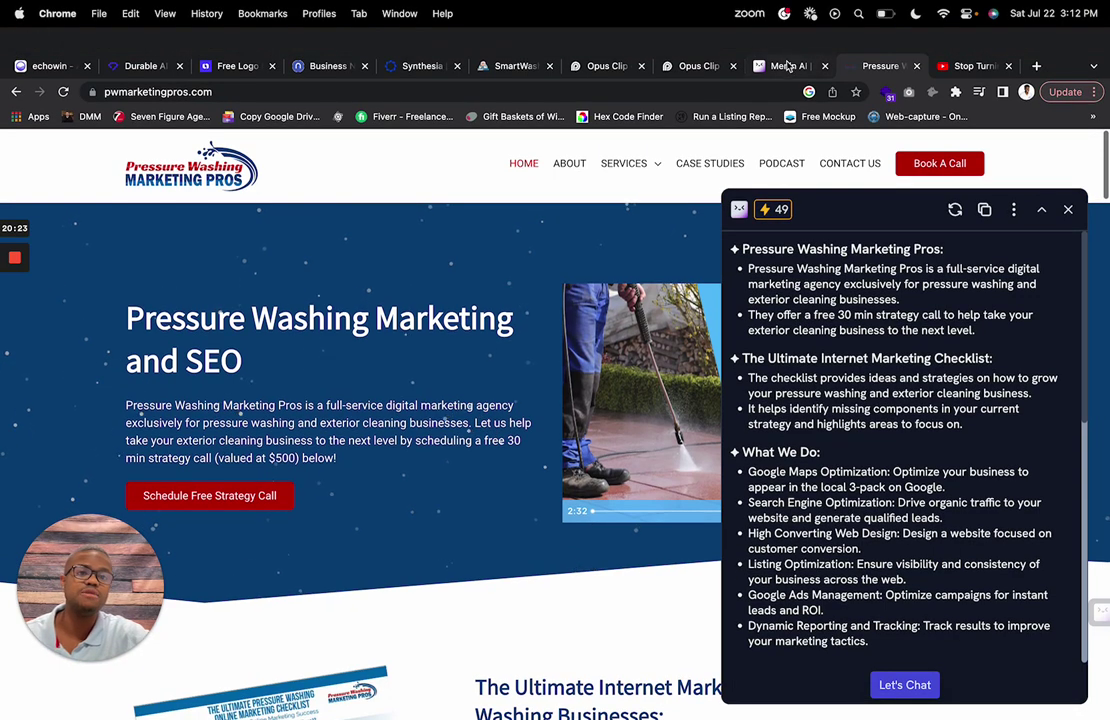
left_click(787, 60)
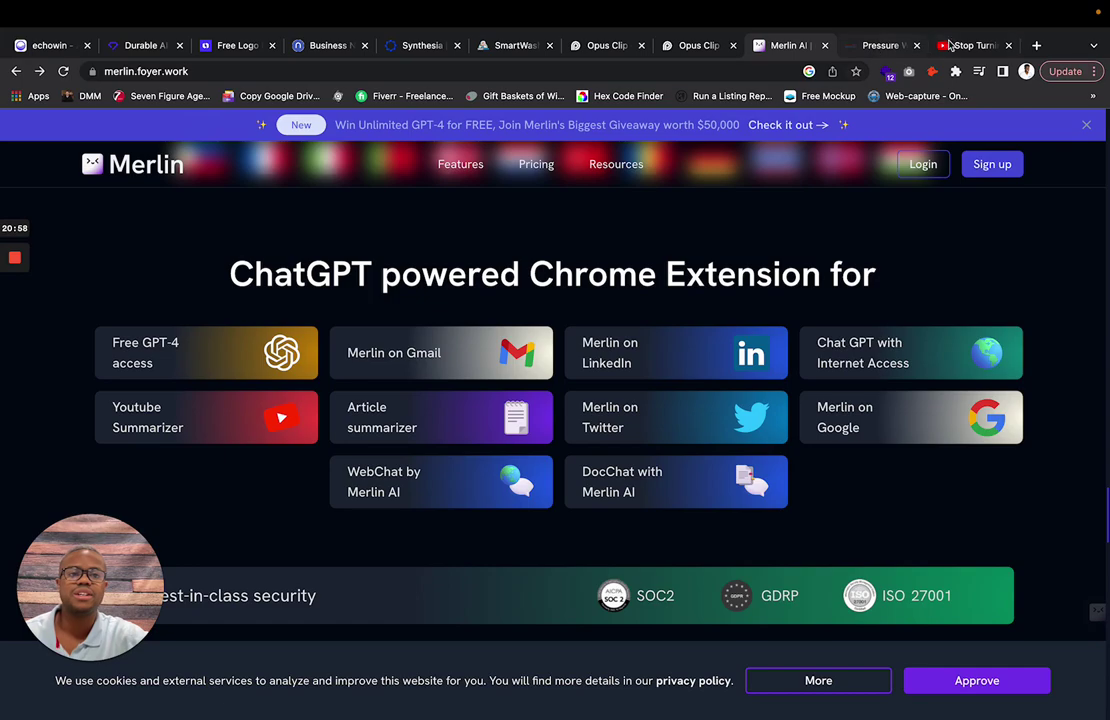
left_click(955, 45)
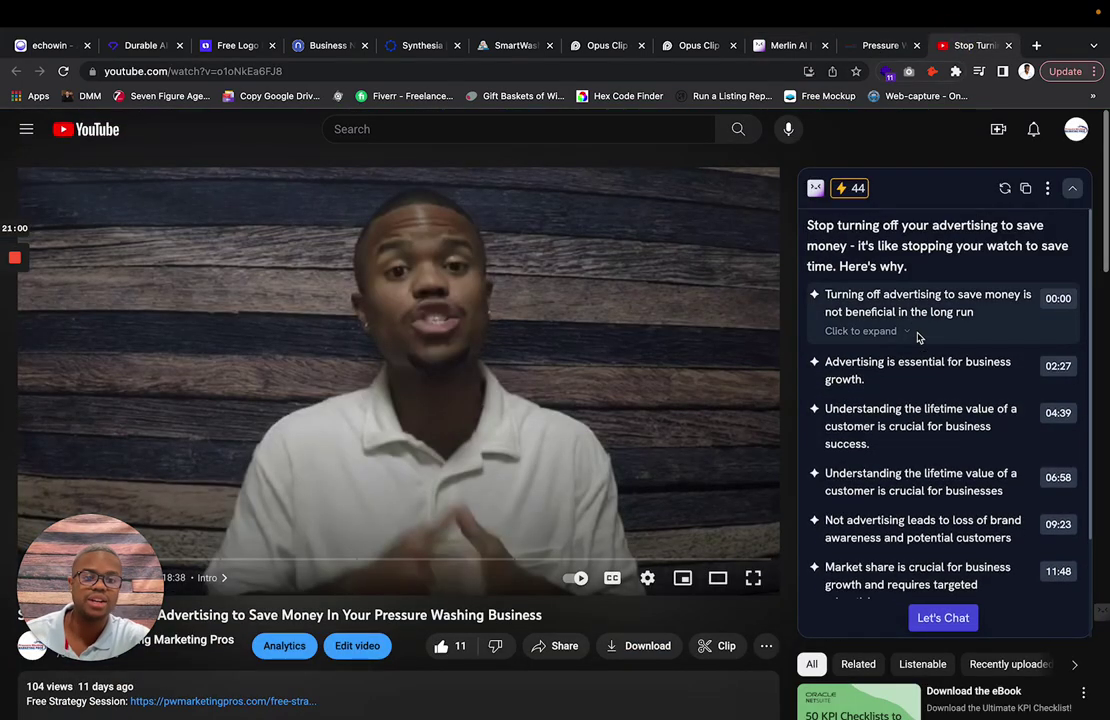
scroll(908, 465, "down", 5)
scroll(908, 465, "up", 5)
scroll(908, 466, "down", 3)
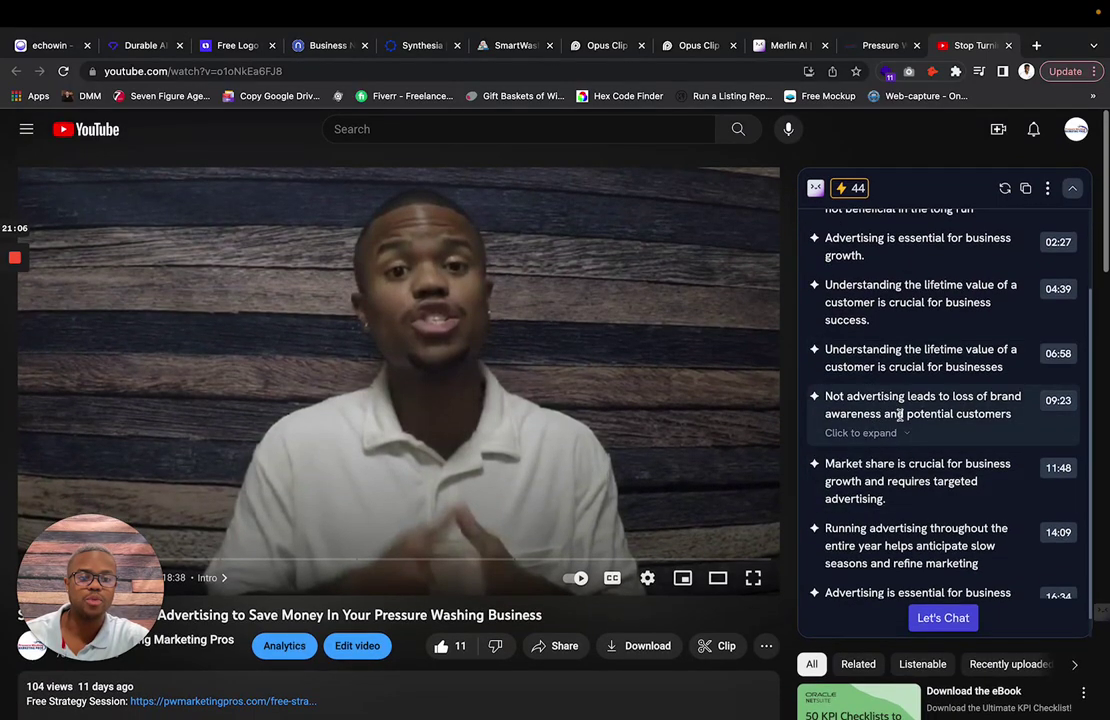
left_click(906, 434)
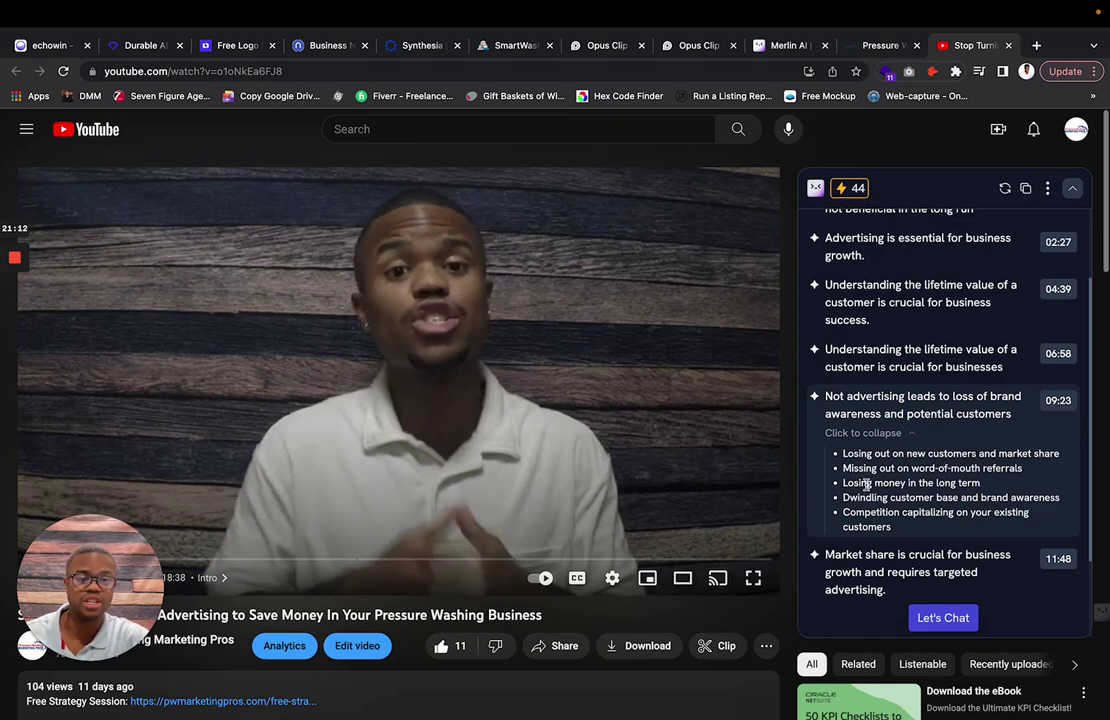
left_click_drag(838, 497, 1049, 493)
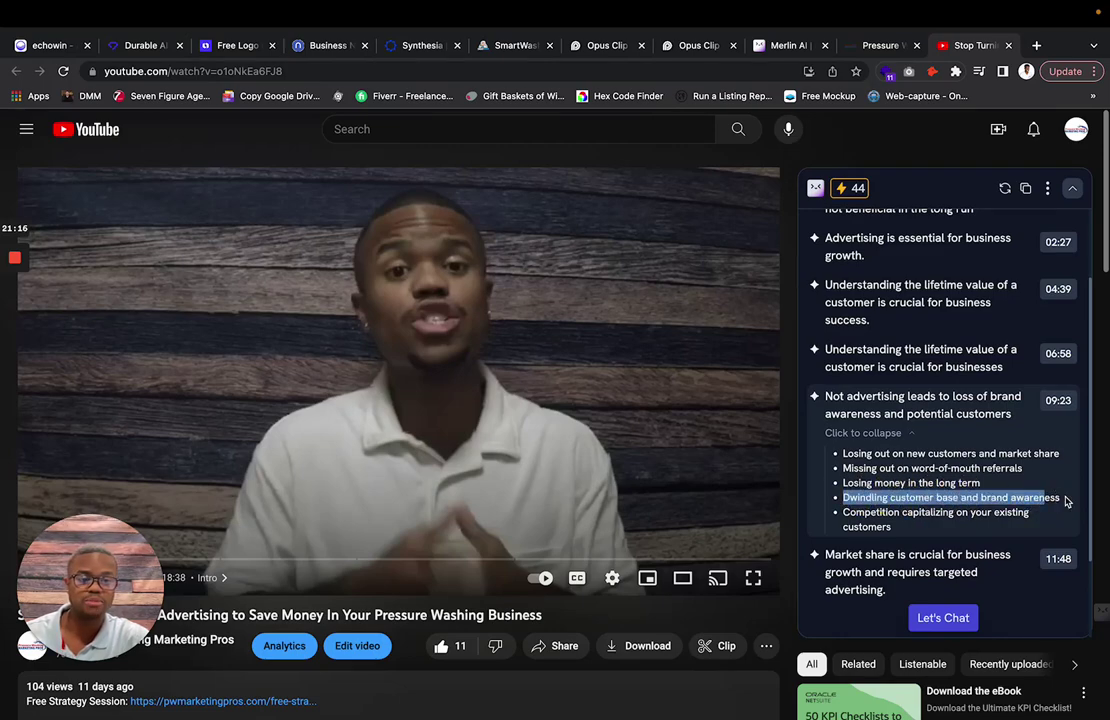
left_click(1065, 502)
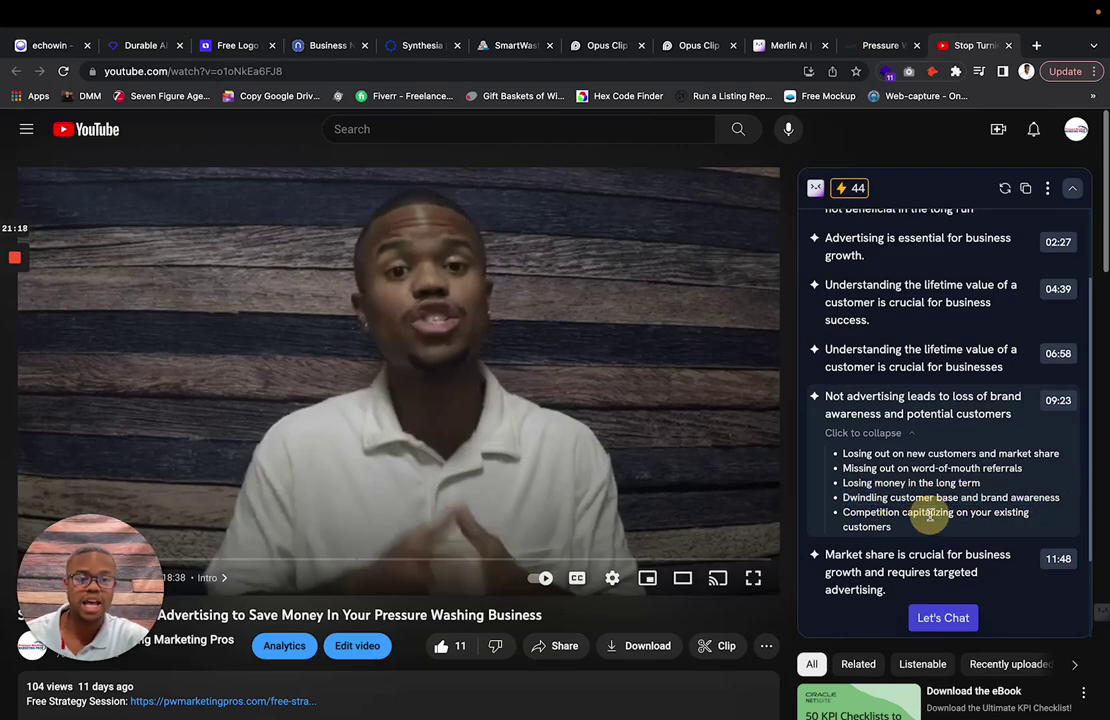
triple_click(930, 514)
left_click(946, 504)
scroll(900, 470, "down", 1)
scroll(894, 458, "up", 1)
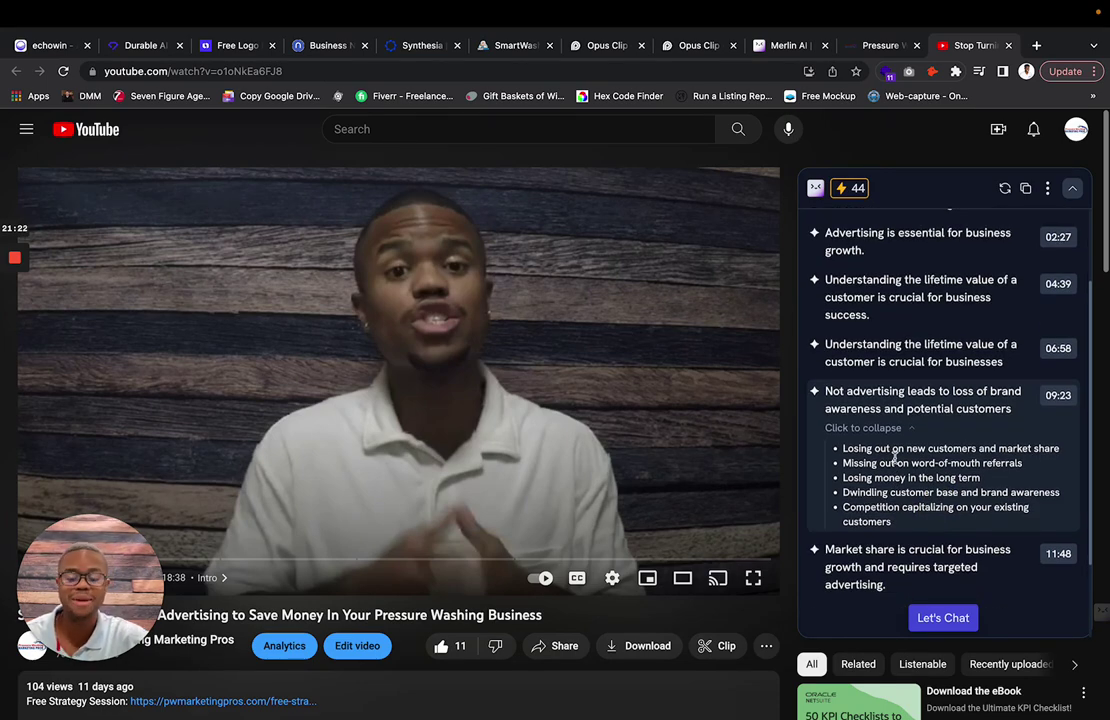
left_click(883, 427)
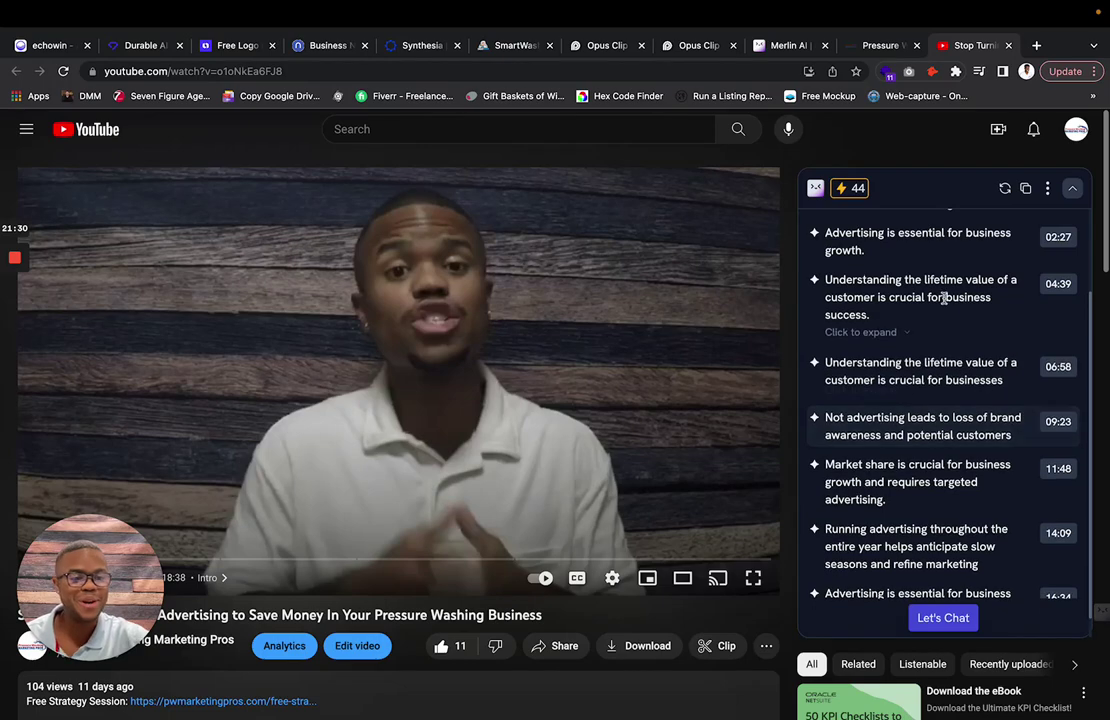
scroll(937, 287, "up", 3)
scroll(934, 436, "down", 1)
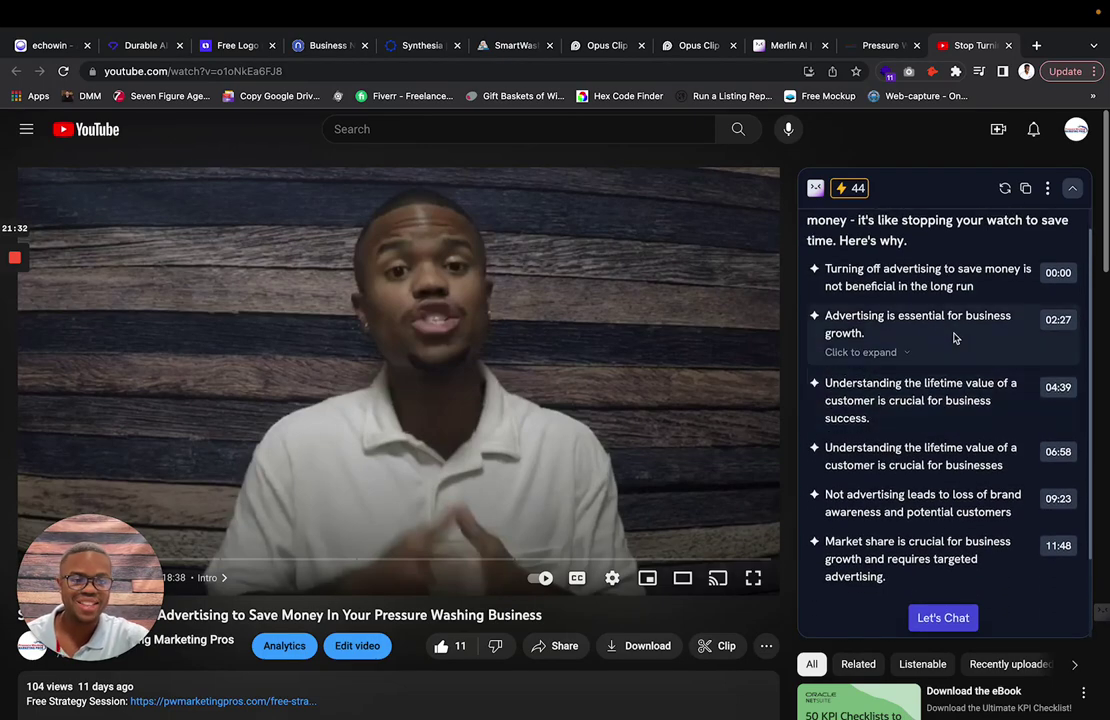
left_click(898, 353)
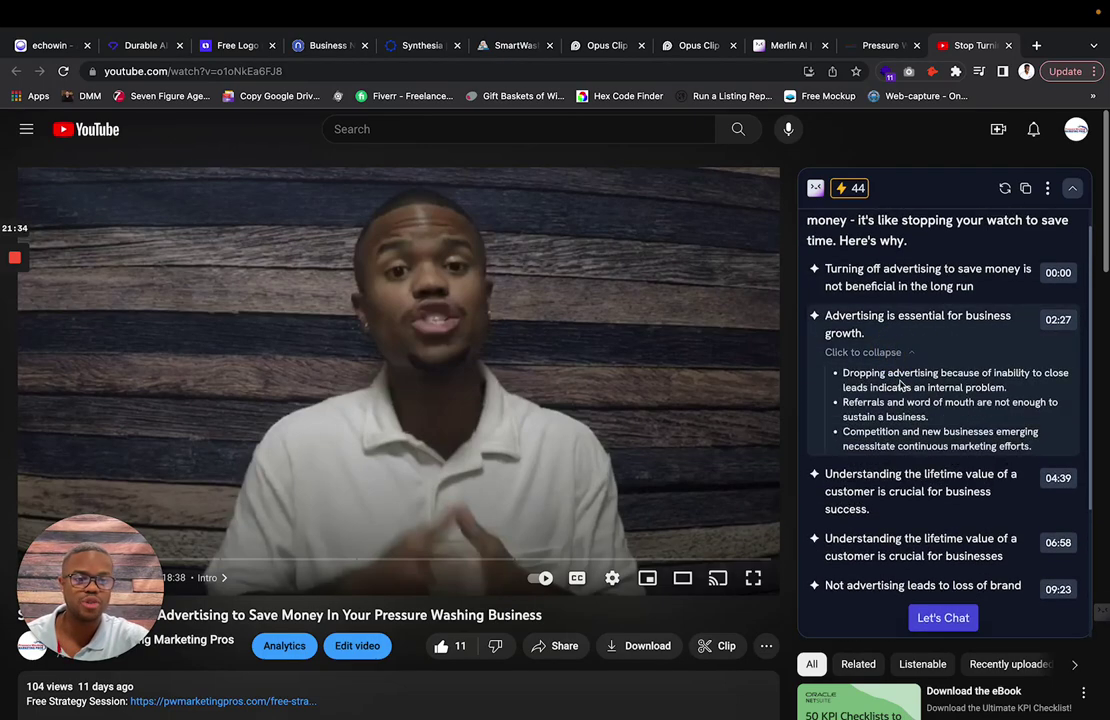
triple_click(922, 381)
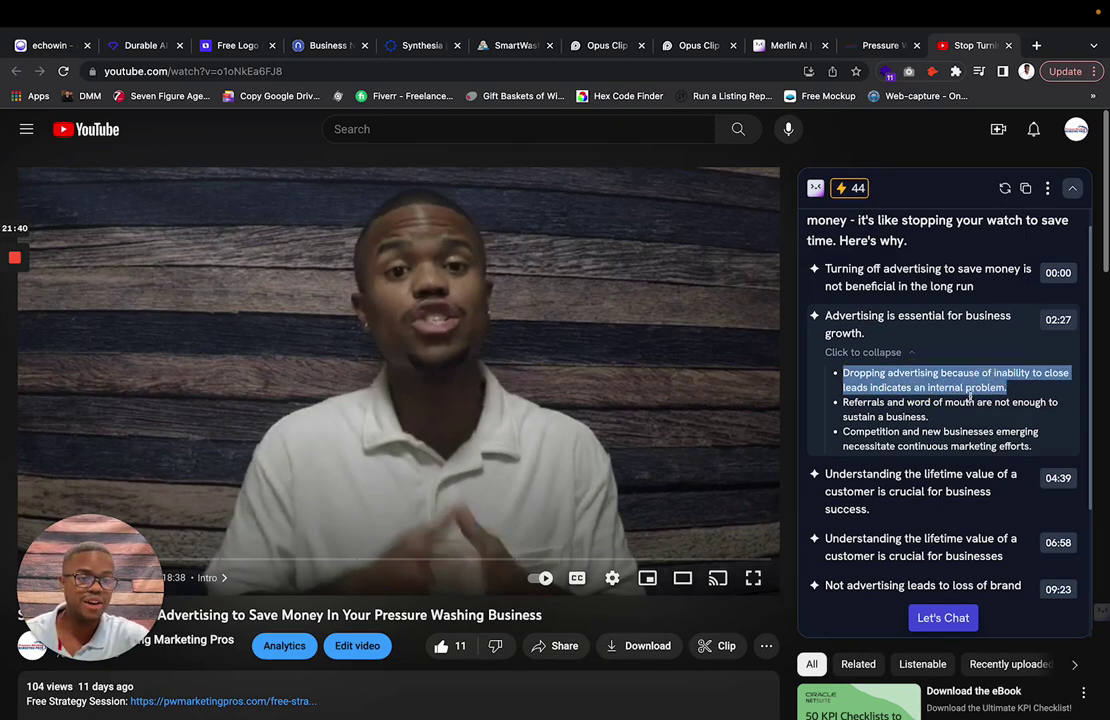
triple_click(941, 434)
scroll(942, 433, "down", 5)
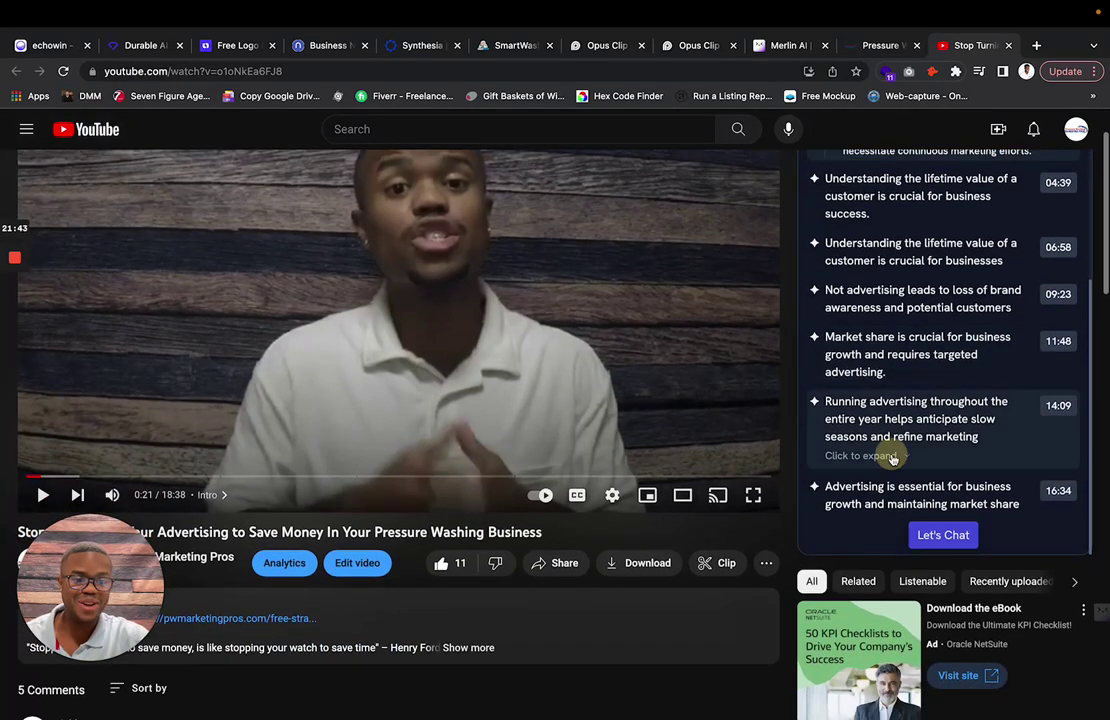
left_click(890, 452)
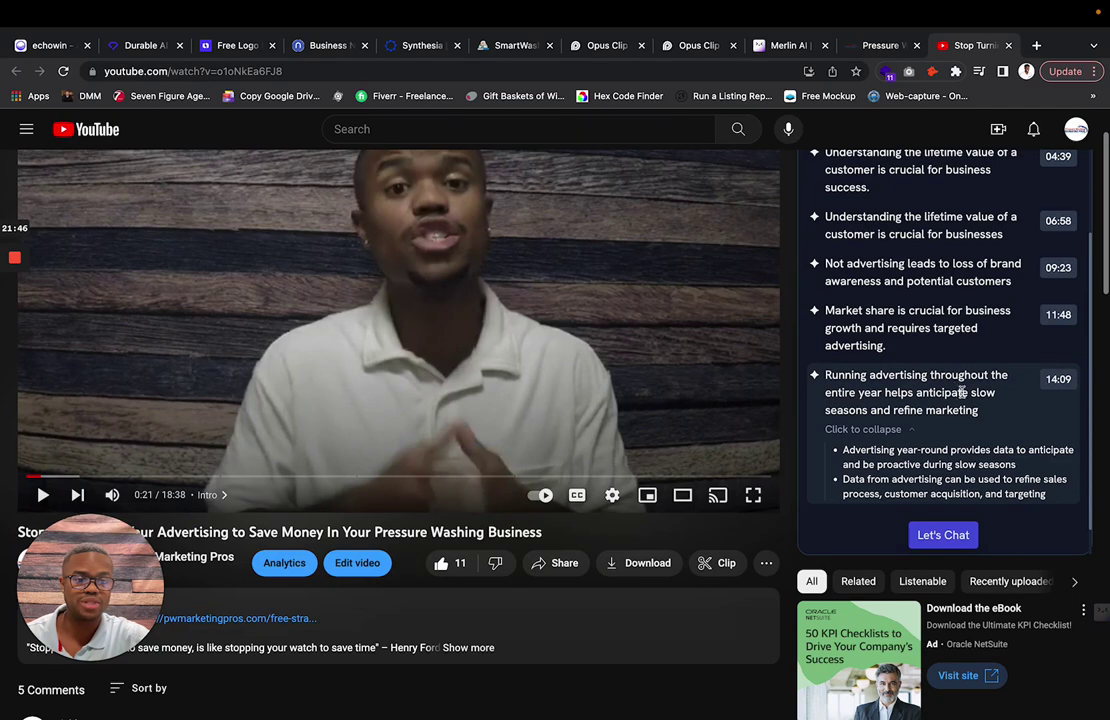
scroll(939, 401, "down", 1)
scroll(895, 452, "up", 10)
scroll(881, 338, "down", 1)
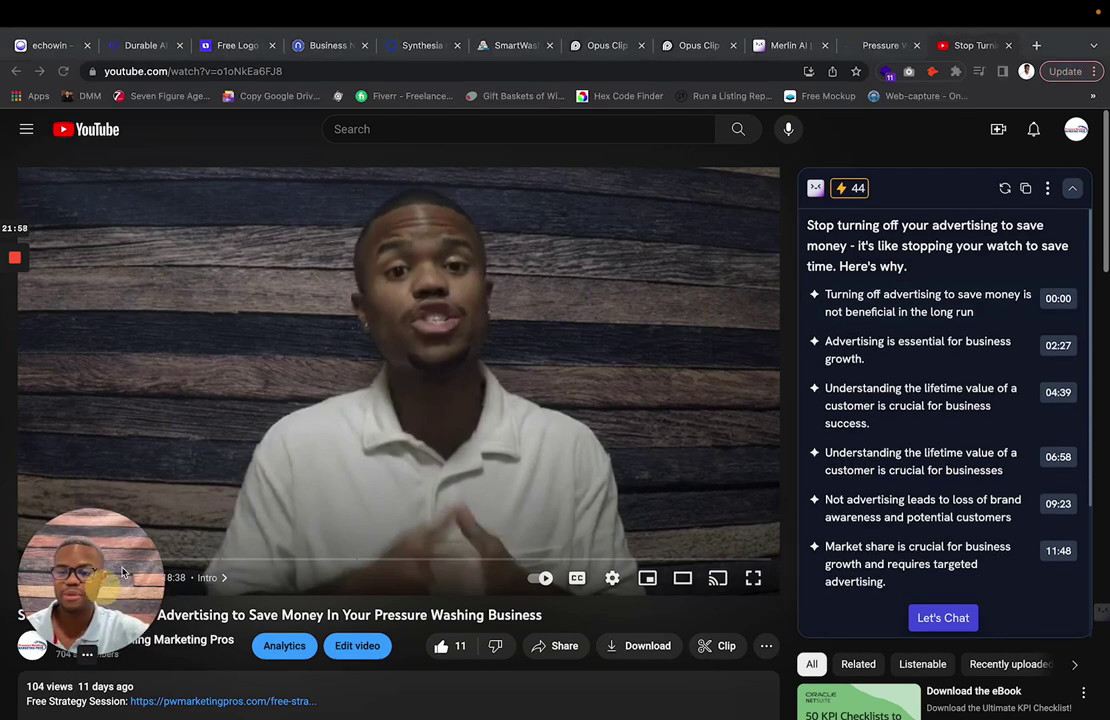
left_click_drag(105, 600, 349, 370)
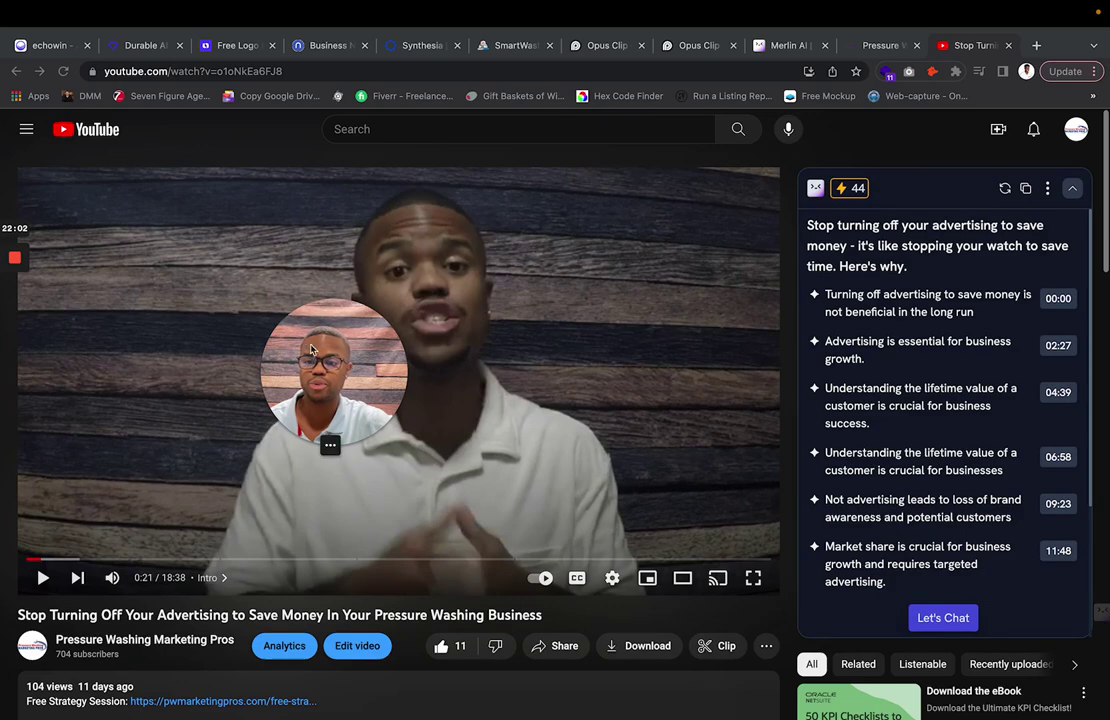
left_click_drag(300, 385, 52, 600)
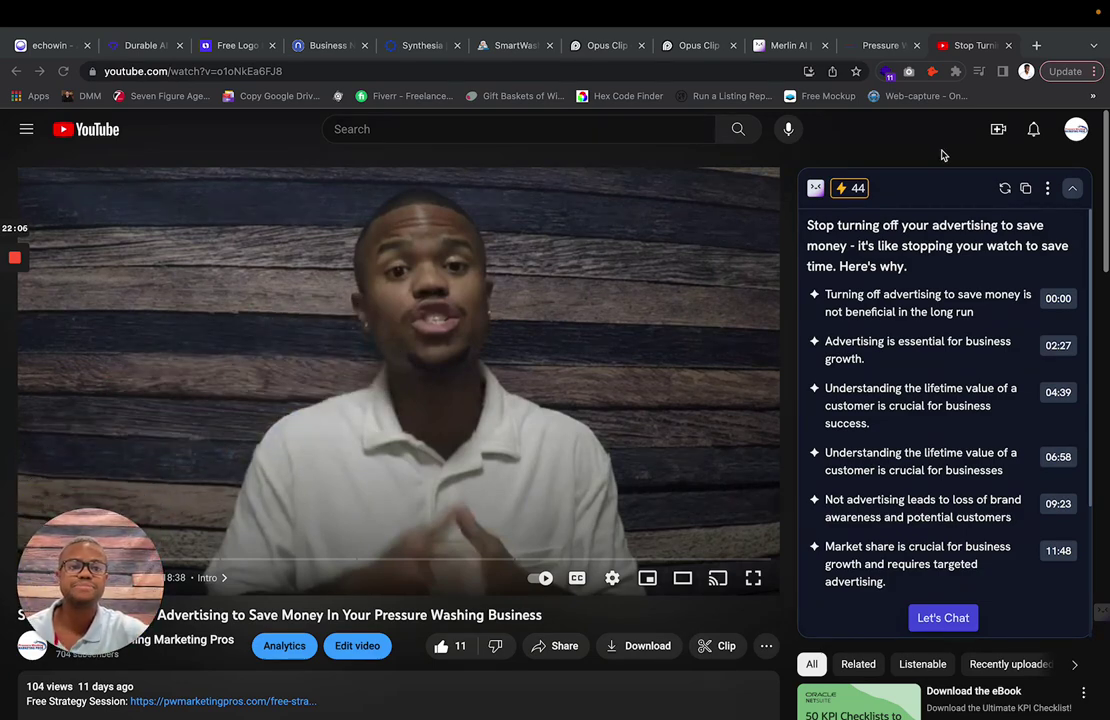
- Open adcreative.ai in a new tab by picking its address bar suggestion
left_click(1039, 45)
type("adcreate")
key("BackSpace")
key("BackSpace")
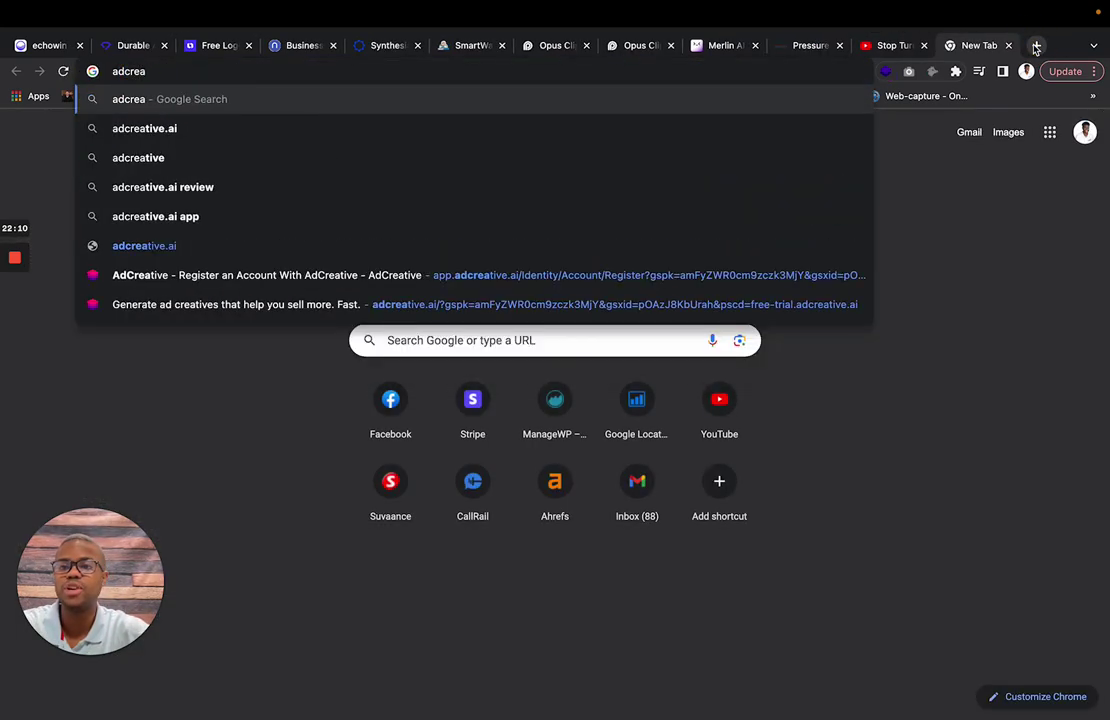
key("Down")
key("Return")
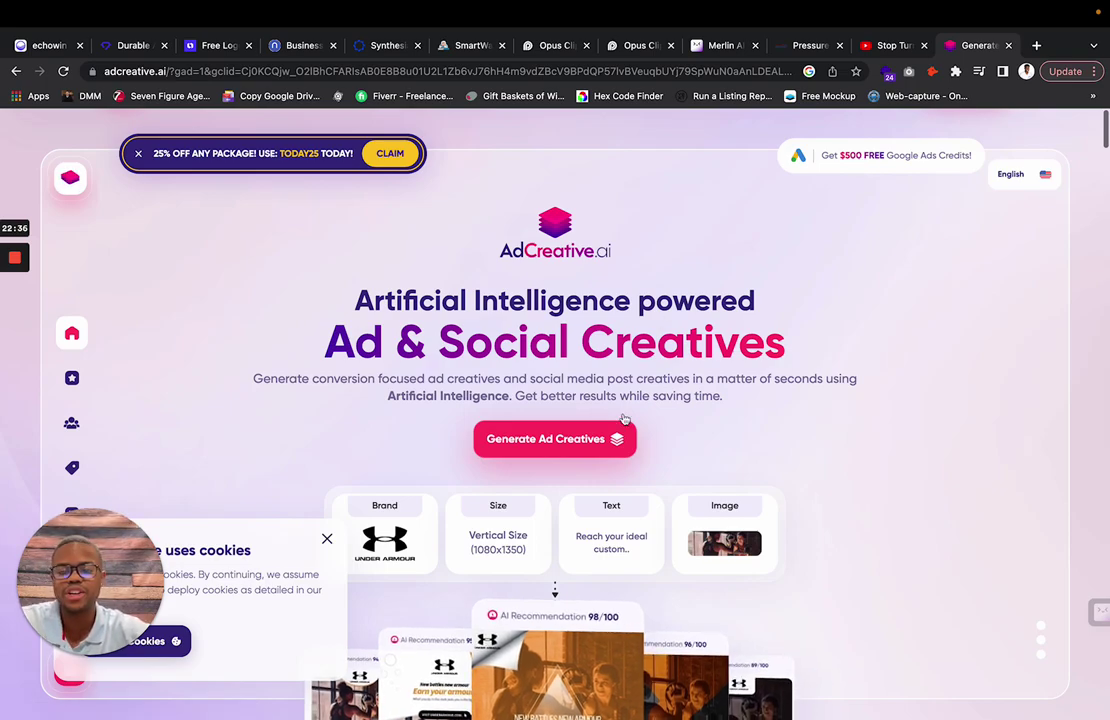
- Expand the sidebar Features list and choose Generate Social Posts
scroll(624, 419, "down", 10)
scroll(624, 419, "up", 10)
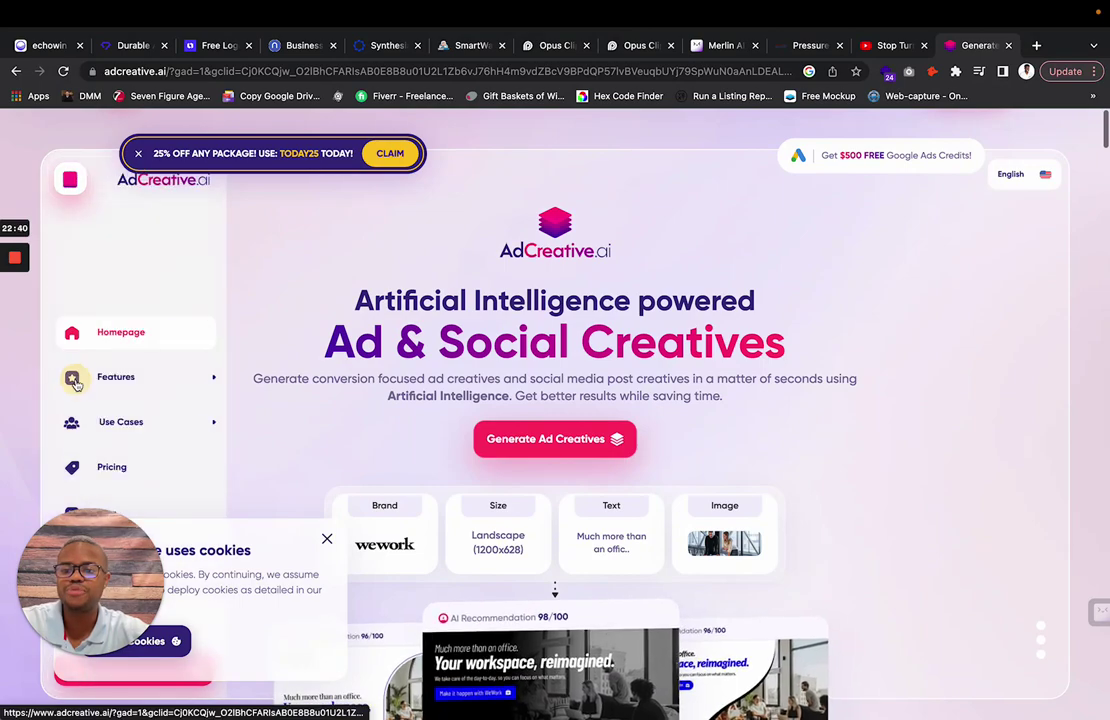
left_click(72, 377)
scroll(155, 390, "down", 2)
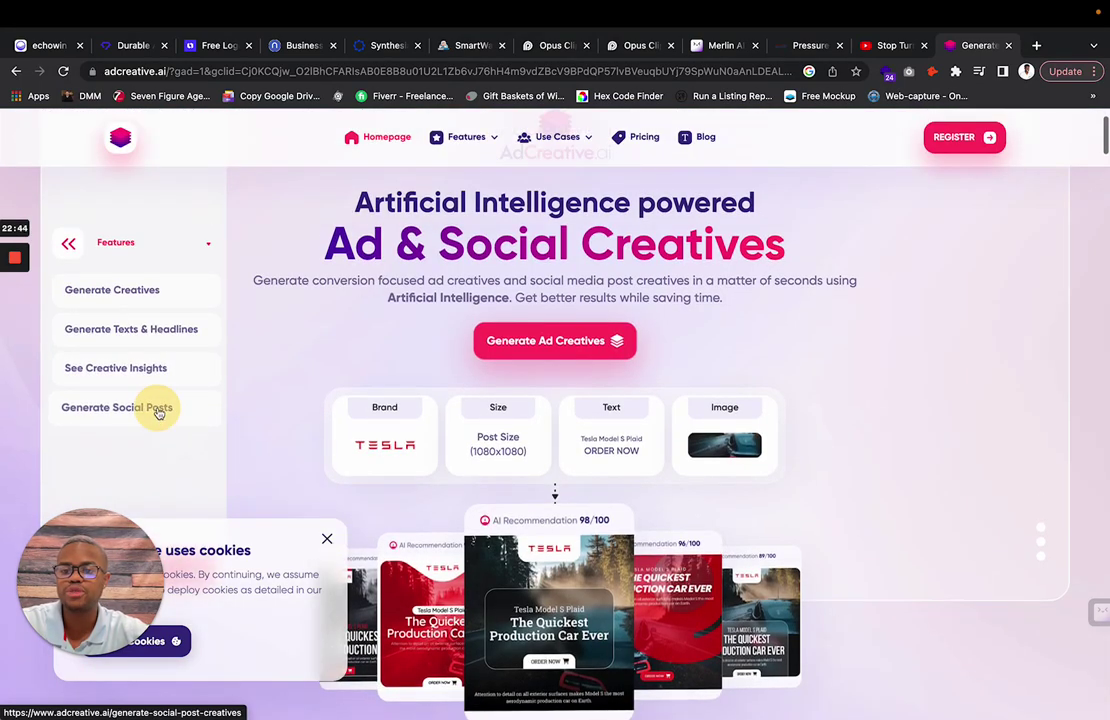
left_click(155, 407)
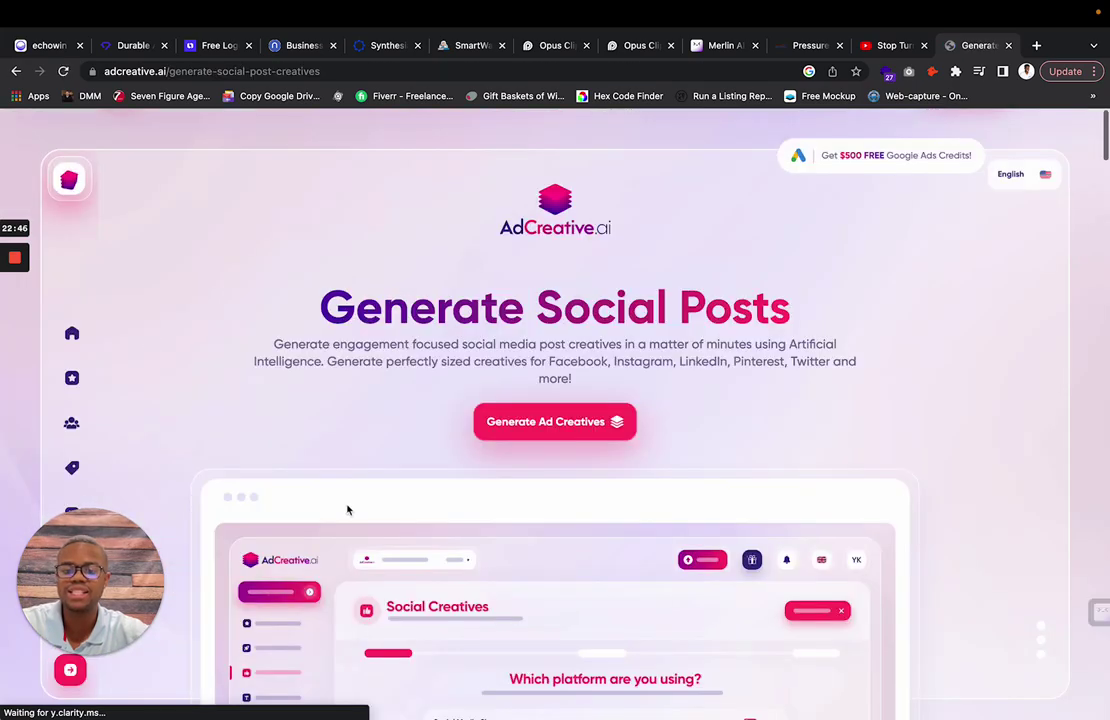
- Browse the page's pitch for AI social creatives sized for Facebook, Instagram and LinkedIn
scroll(347, 508, "down", 5)
scroll(349, 511, "up", 1)
scroll(349, 511, "up", 3)
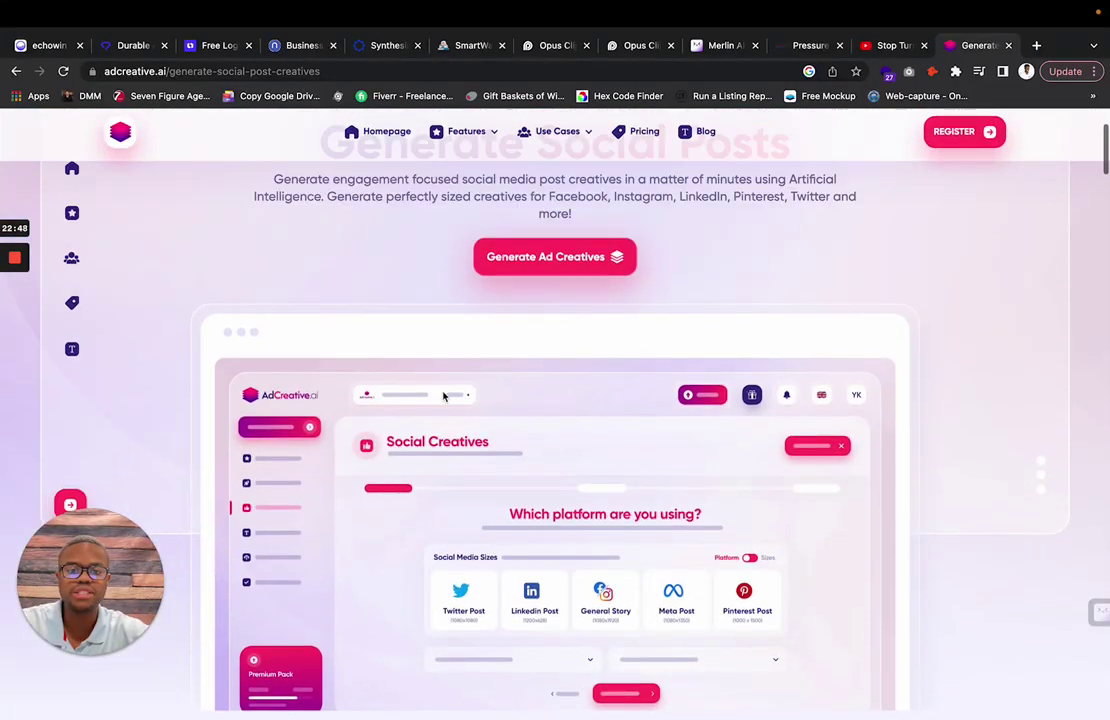
scroll(455, 362, "down", 8)
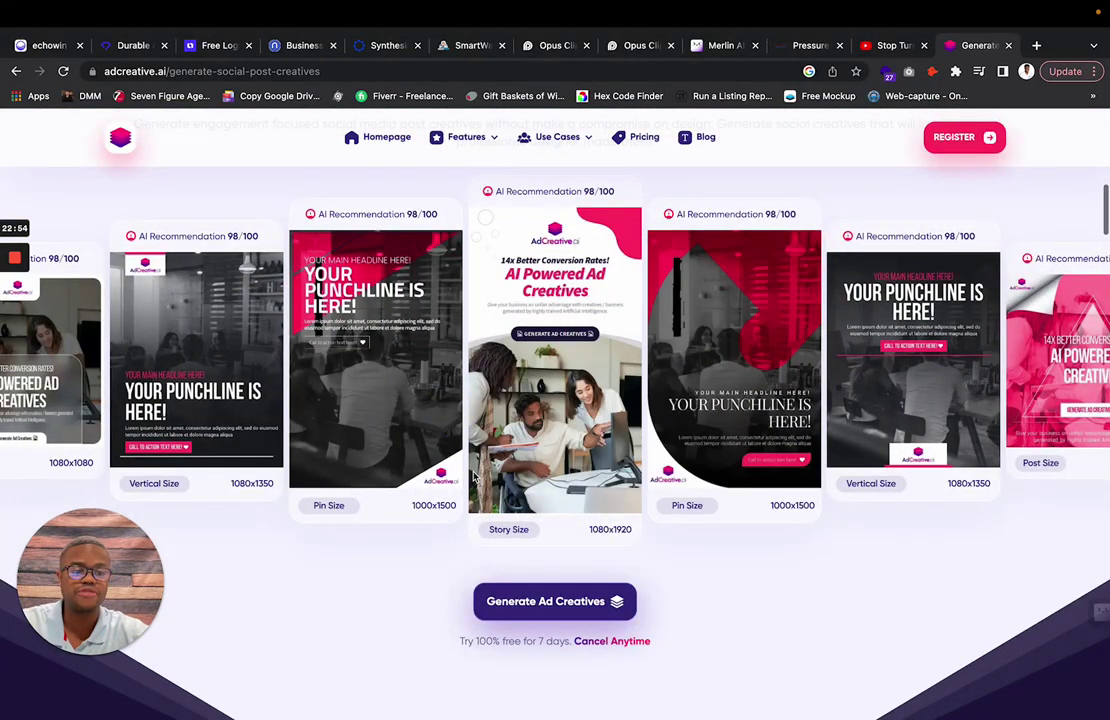
scroll(460, 460, "down", 5)
scroll(330, 451, "up", 1)
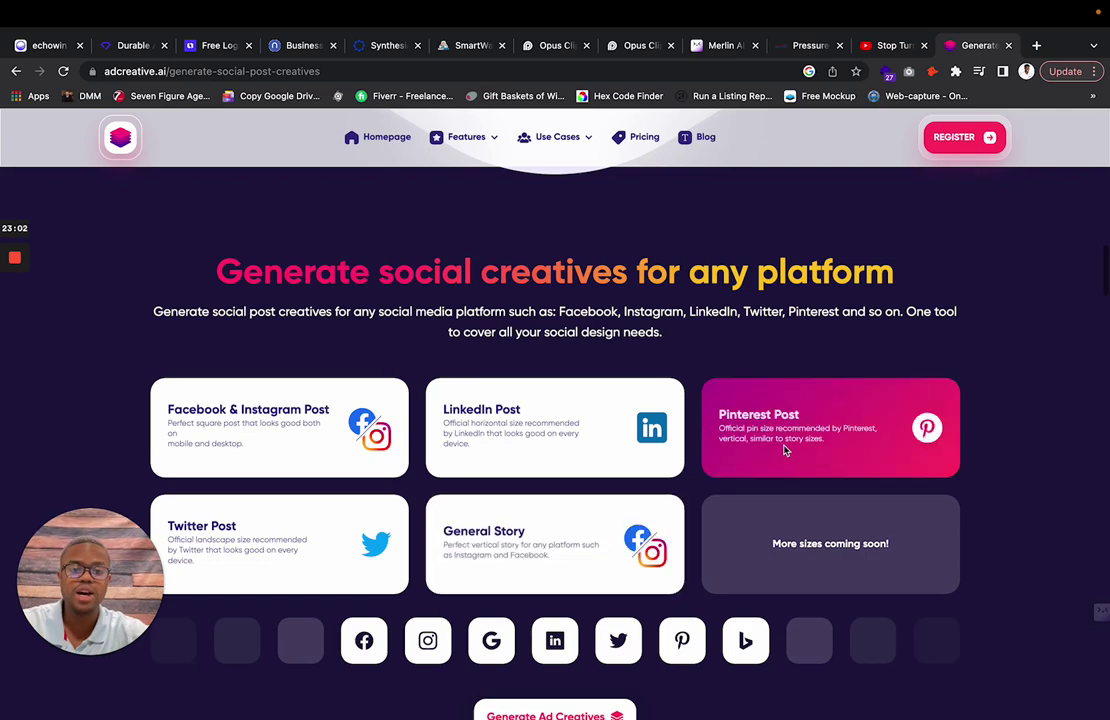
scroll(548, 359, "down", 5)
scroll(547, 357, "down", 6)
scroll(546, 358, "up", 1)
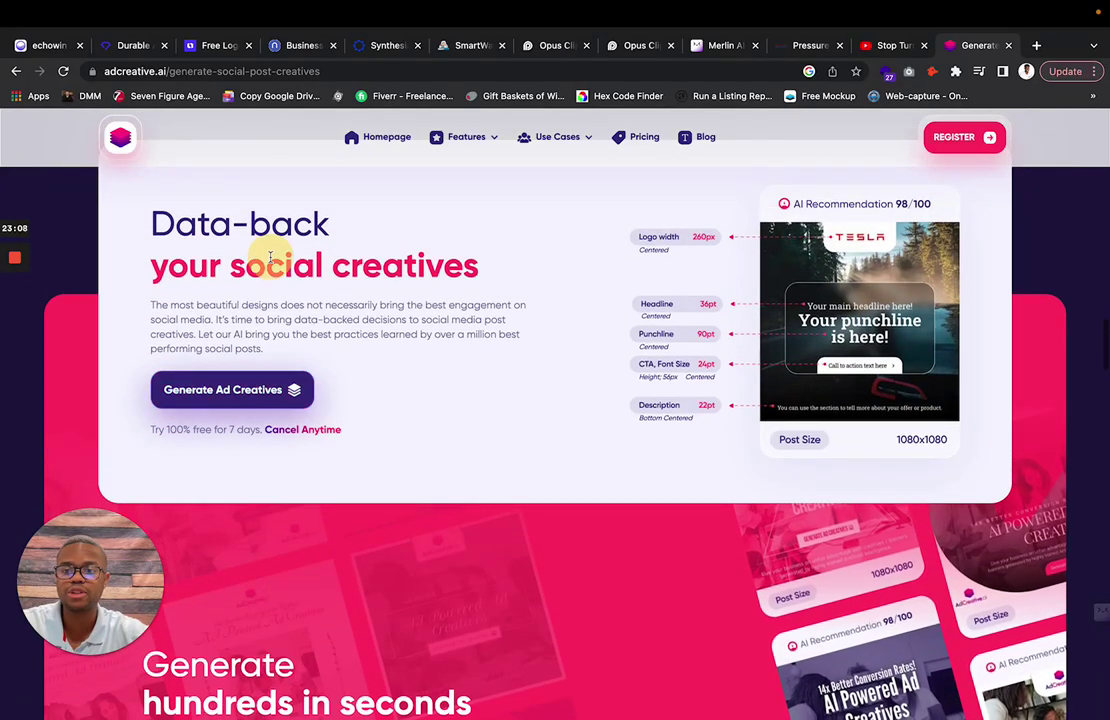
- Open the free sign-up page in a new tab, then close it
triple_click(279, 256)
left_click(232, 392)
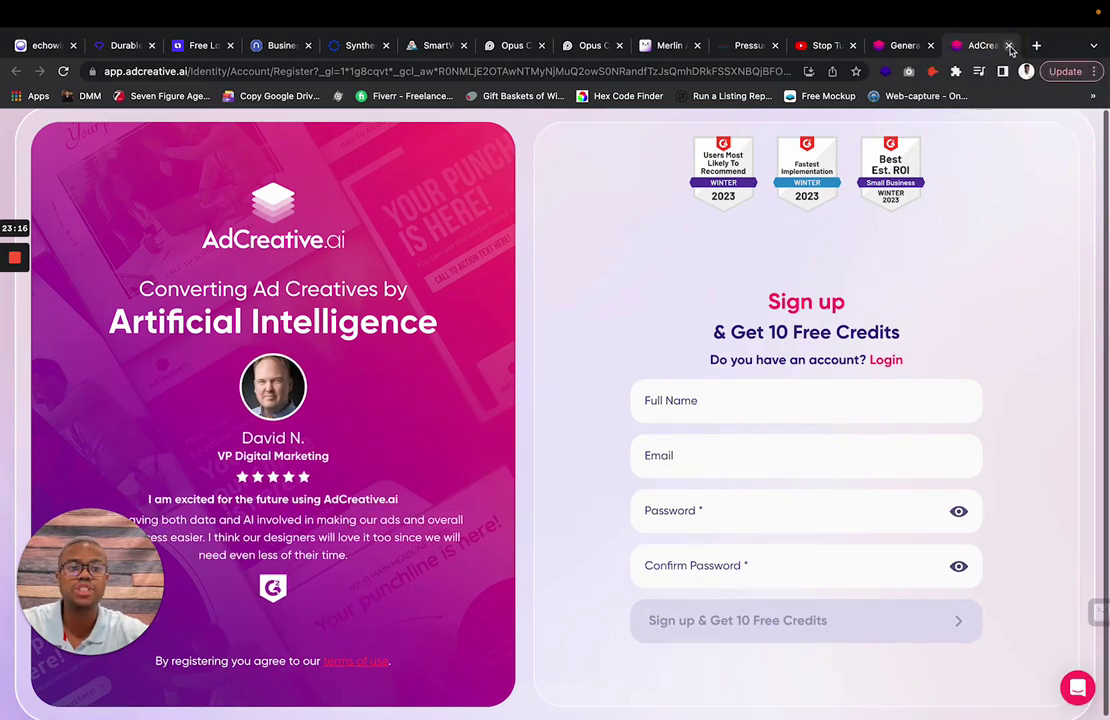
left_click(1008, 45)
scroll(530, 369, "up", 15)
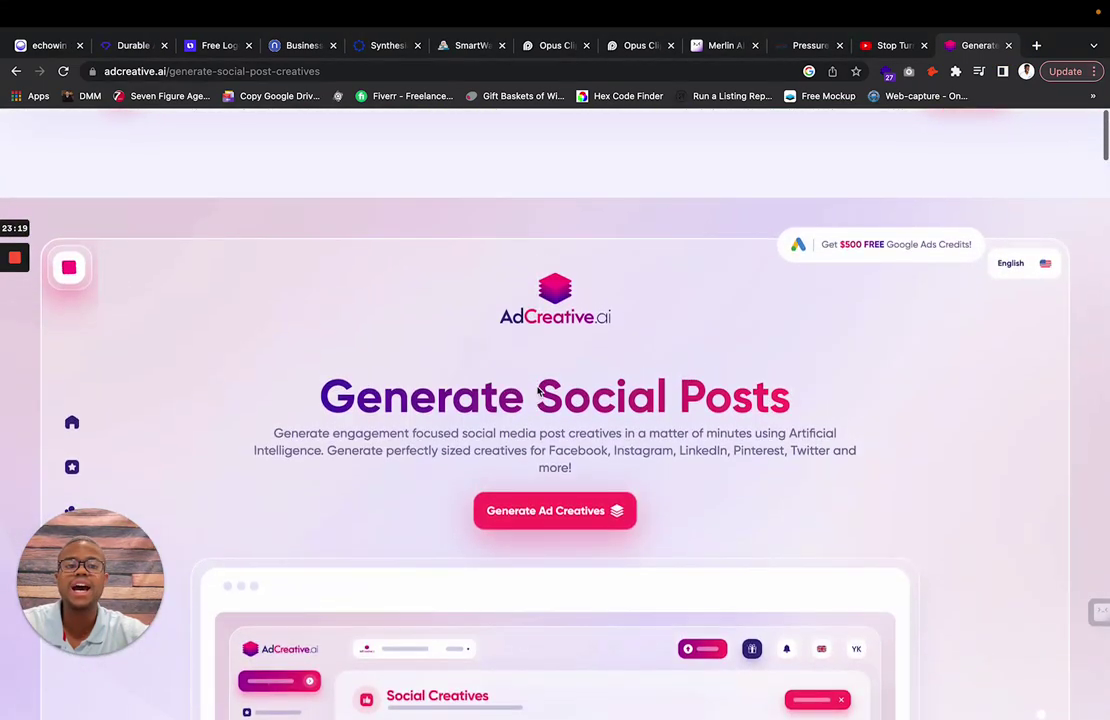
scroll(538, 392, "down", 2)
- Go to the Generate Creatives page from the sidebar Features list
mouse_move(59, 391)
left_click(211, 390)
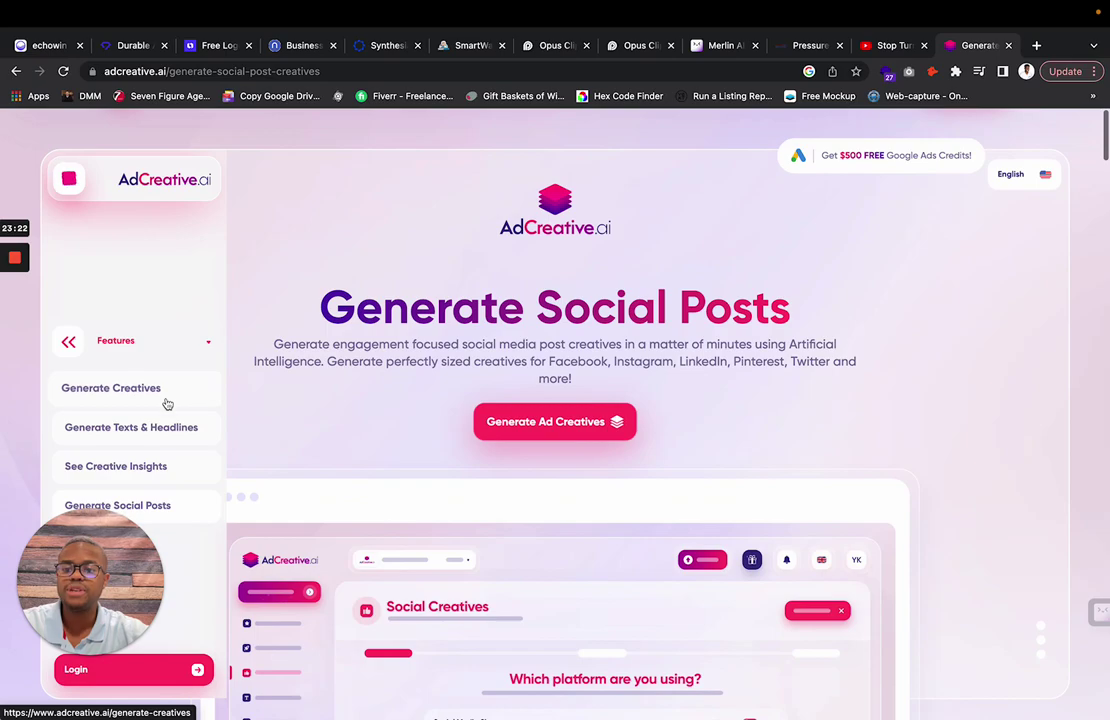
left_click(166, 400)
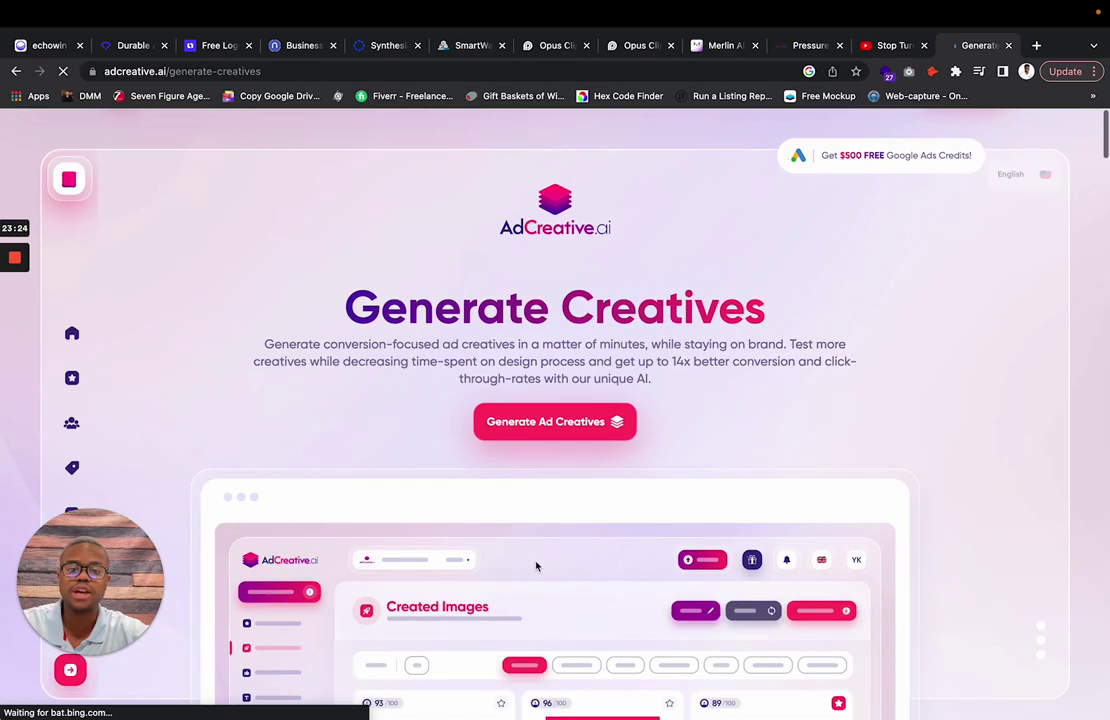
scroll(535, 565, "down", 10)
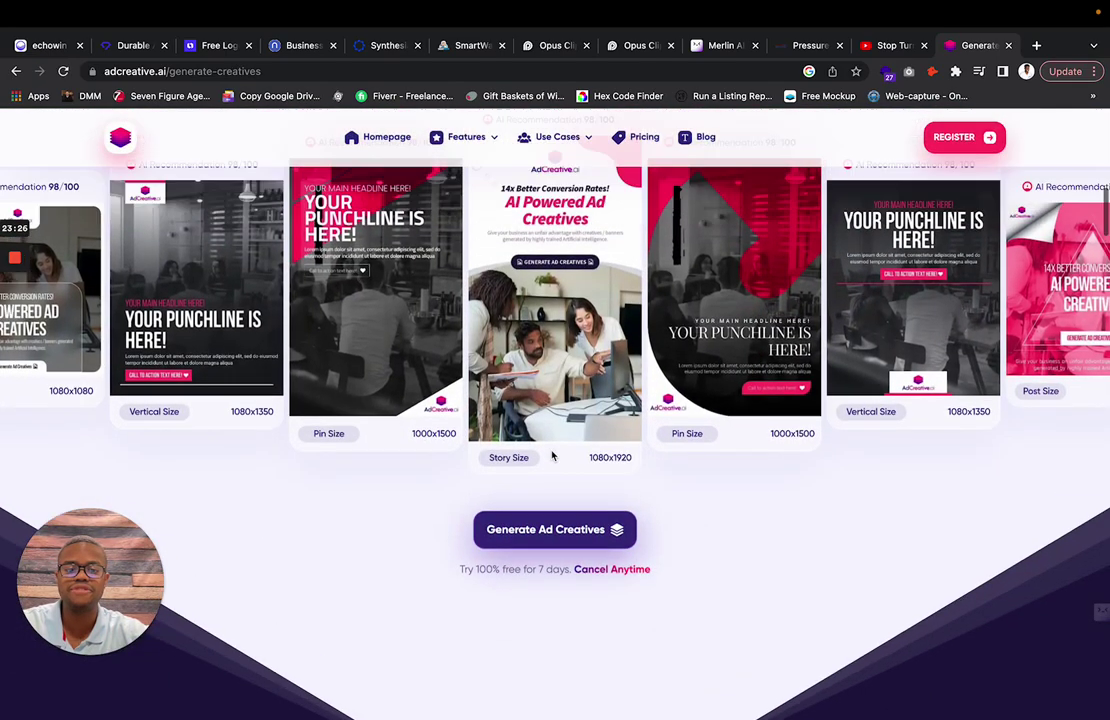
scroll(552, 457, "up", 5)
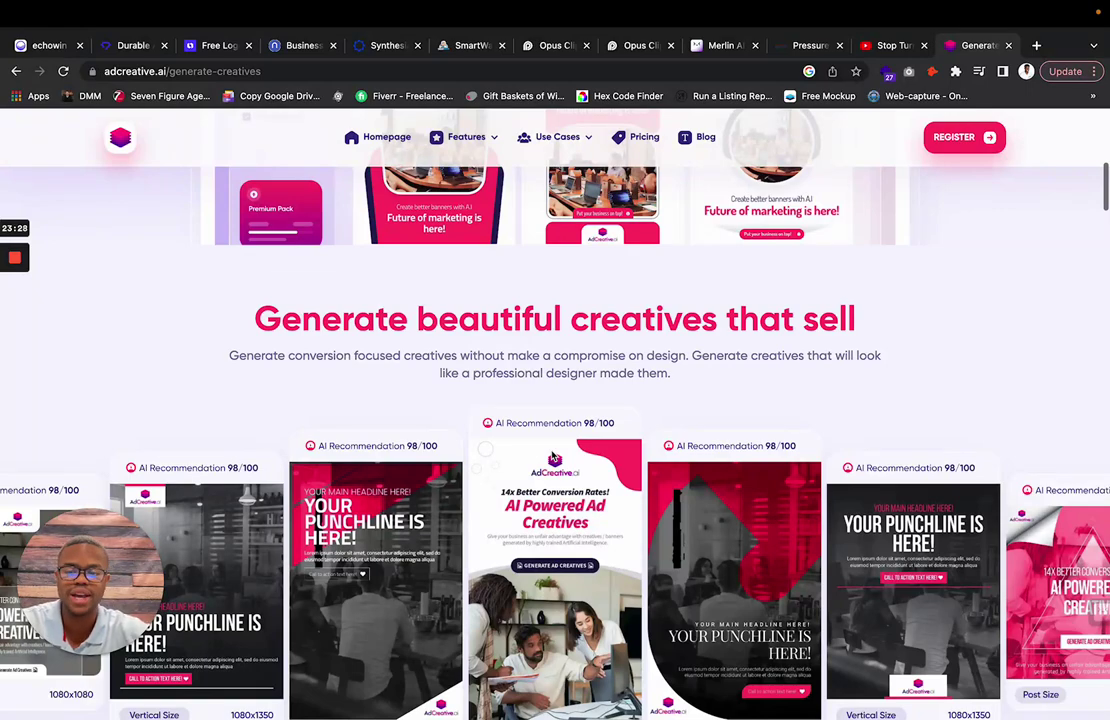
- Scroll down to the monthly plans: $21 Starter, $44 Premium, $74 Ultimate, $111 Scale-Up
scroll(553, 458, "down", 1)
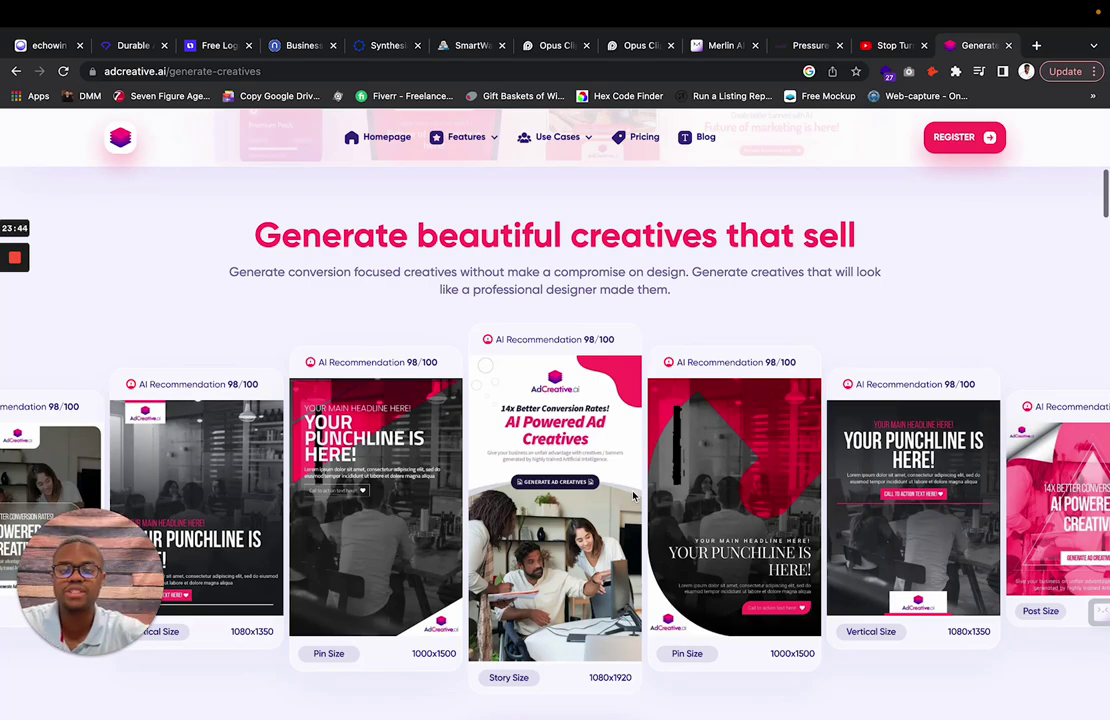
scroll(633, 496, "down", 10)
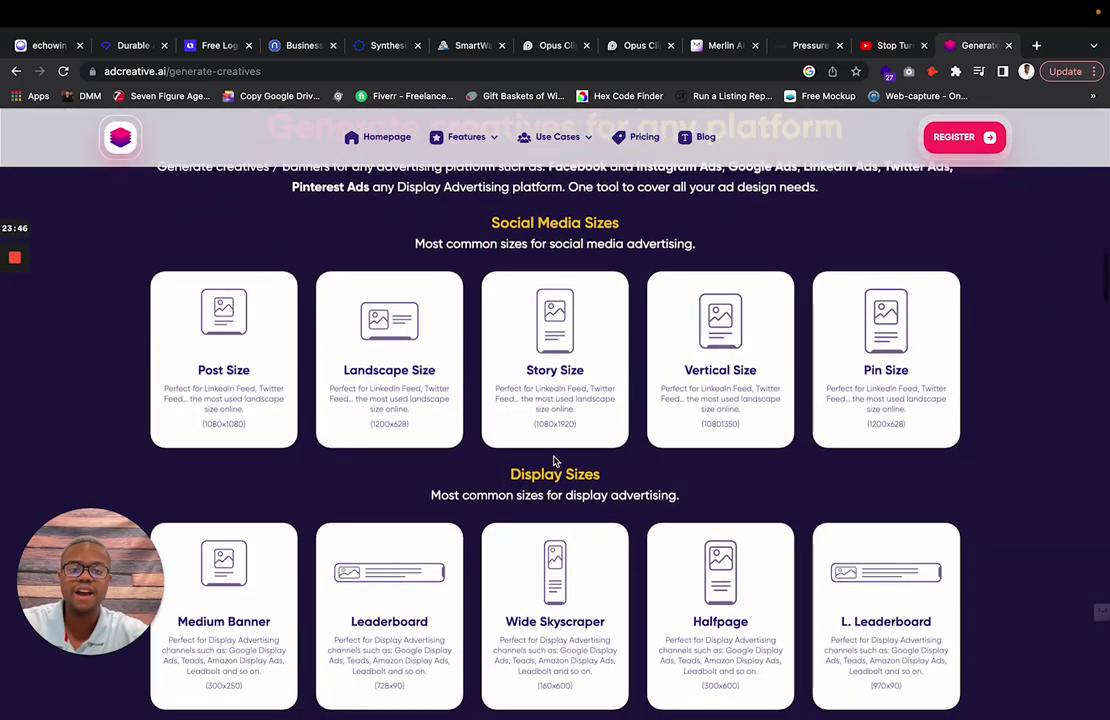
scroll(553, 386, "down", 20)
scroll(553, 391, "down", 15)
scroll(553, 391, "up", 8)
scroll(553, 391, "down", 5)
scroll(553, 391, "down", 5)
scroll(553, 391, "up", 4)
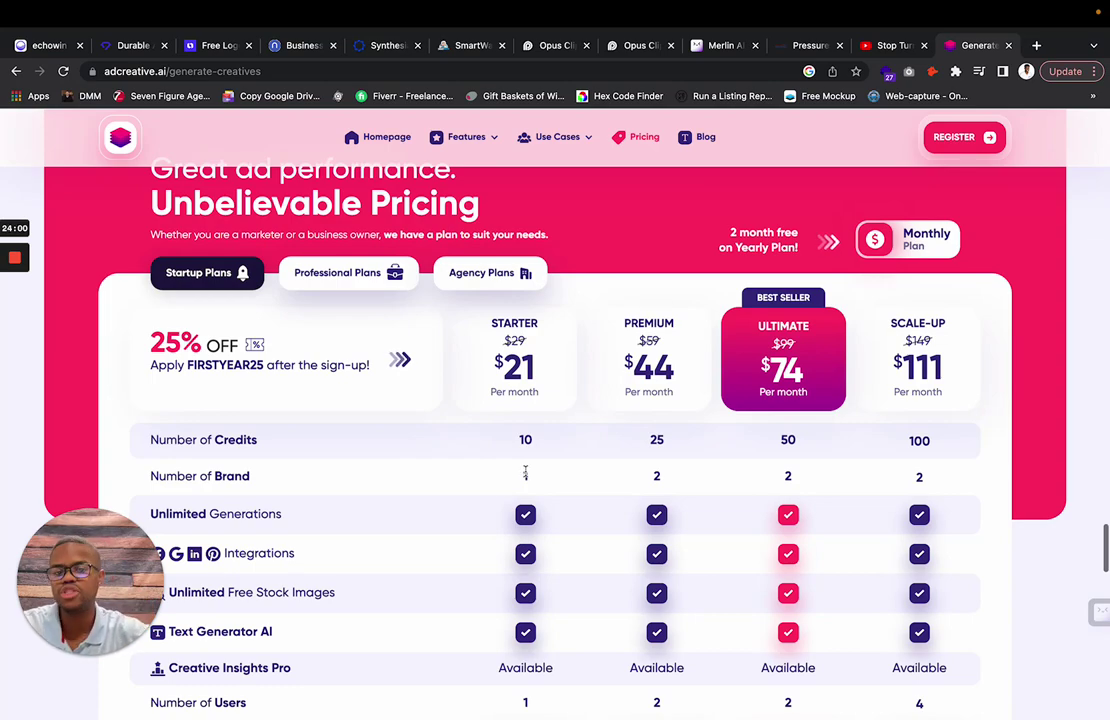
- Switch the pricing table to Agency Plans, then return to the top of Generate Creatives
left_click(500, 278)
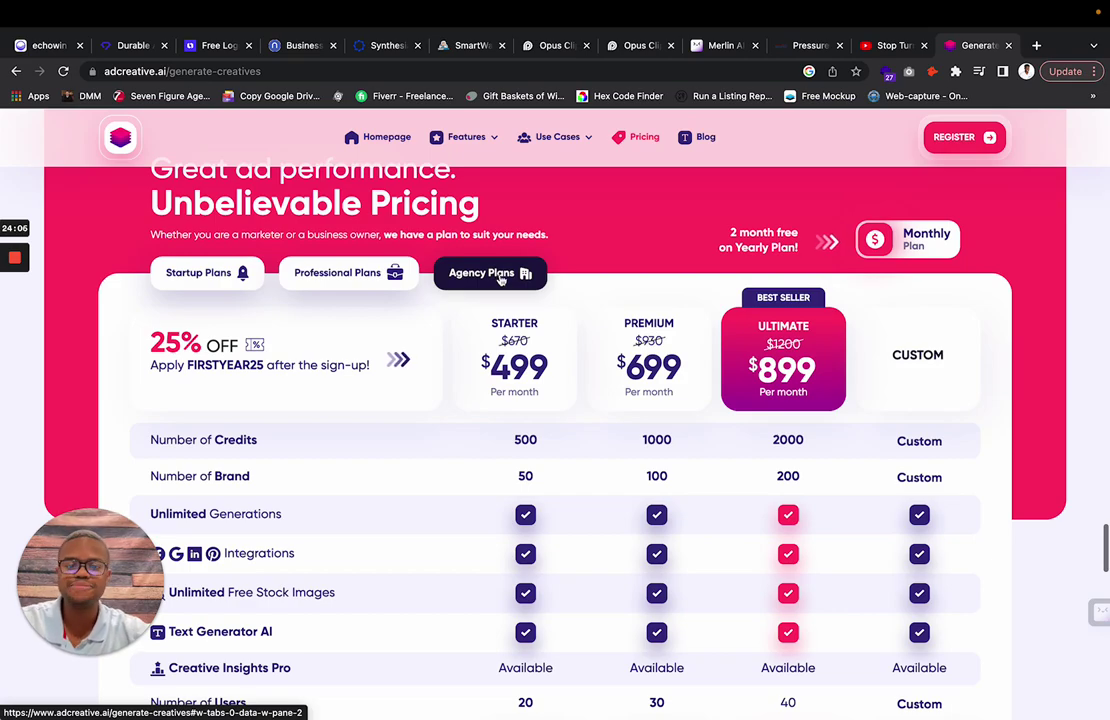
scroll(585, 283, "up", 10)
scroll(585, 283, "up", 15)
scroll(585, 283, "up", 15)
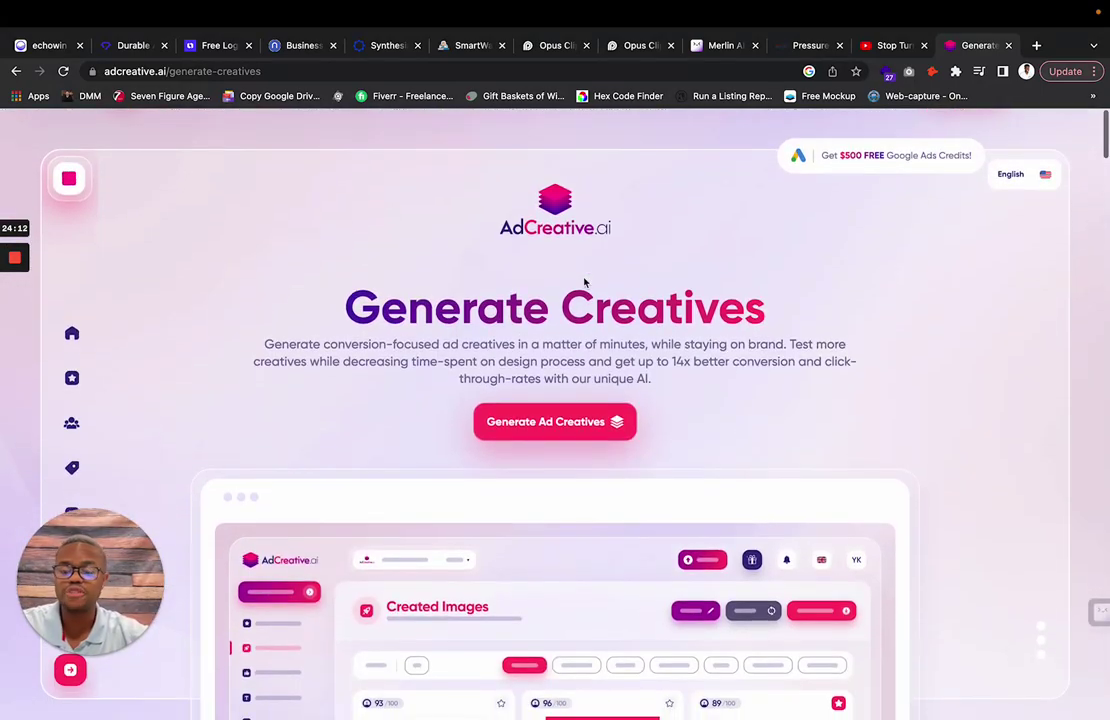